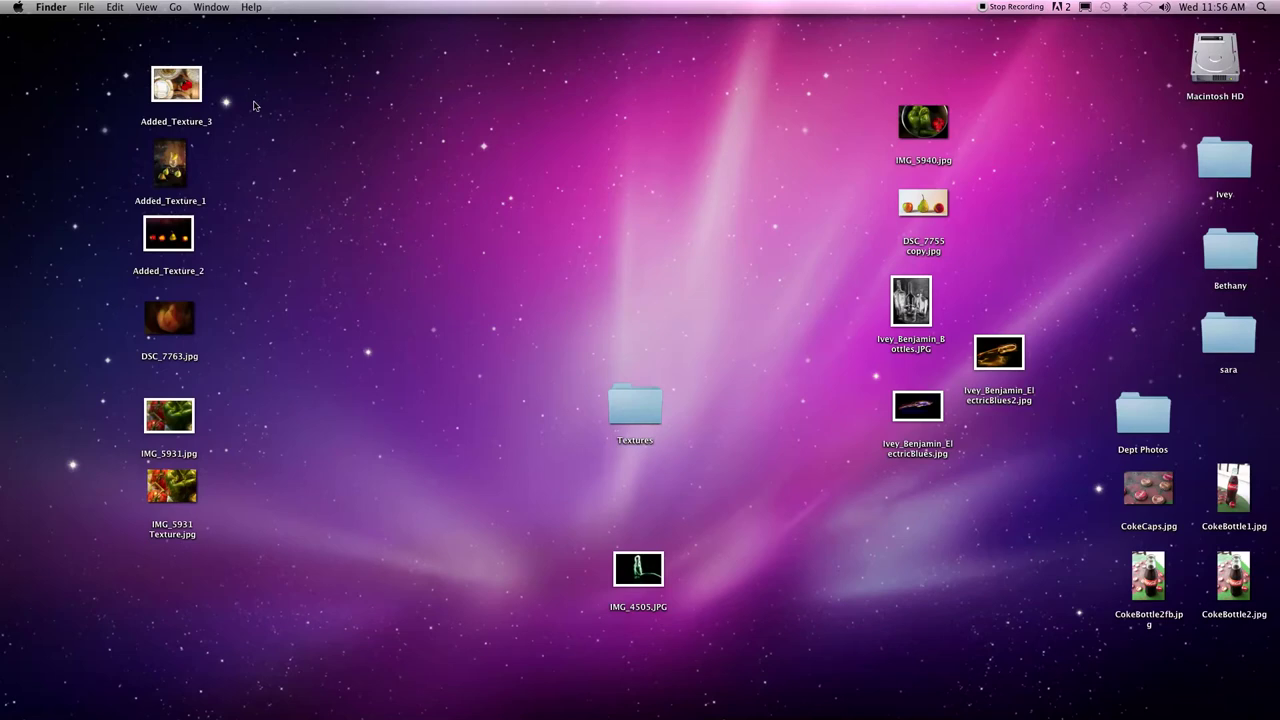
Step: Quick Look Added_Texture_3 at full size, move the preview aside, then close it
{"action": "left_click", "coordinate": [183, 87]}
{"action": "key", "text": "space"}
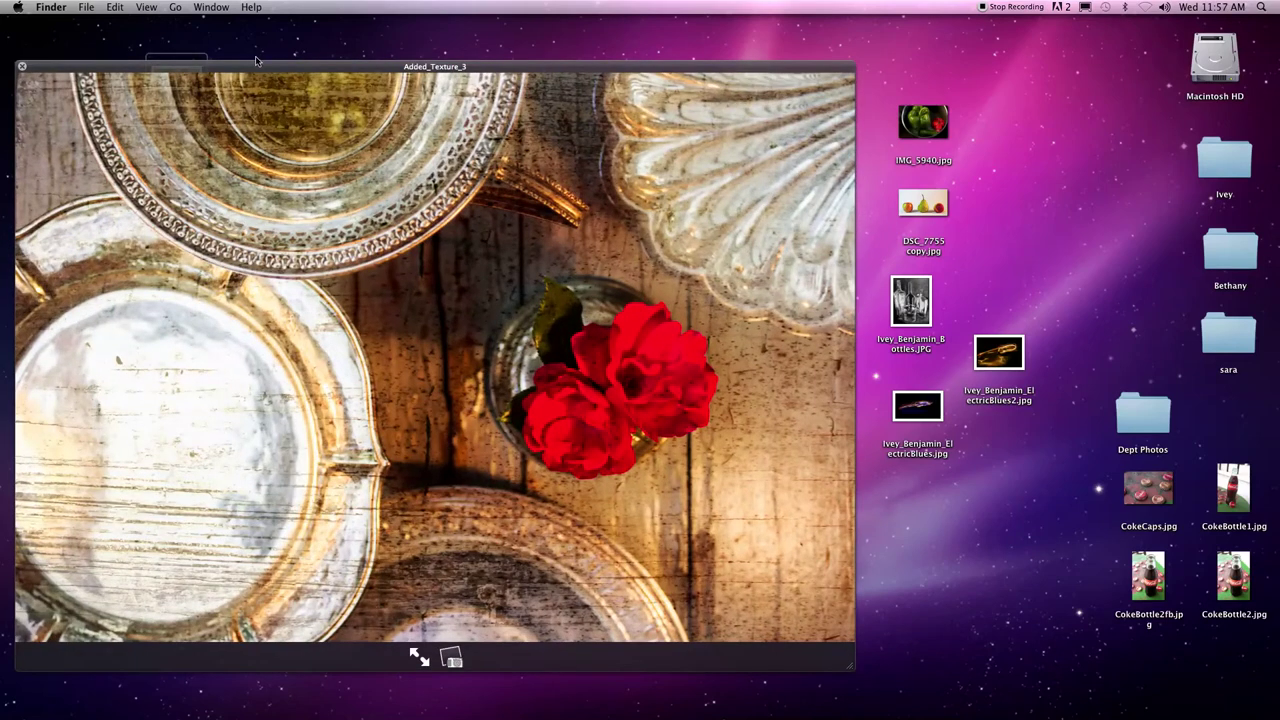
{"action": "left_click_drag", "start_coordinate": [258, 66], "coordinate": [423, 46]}
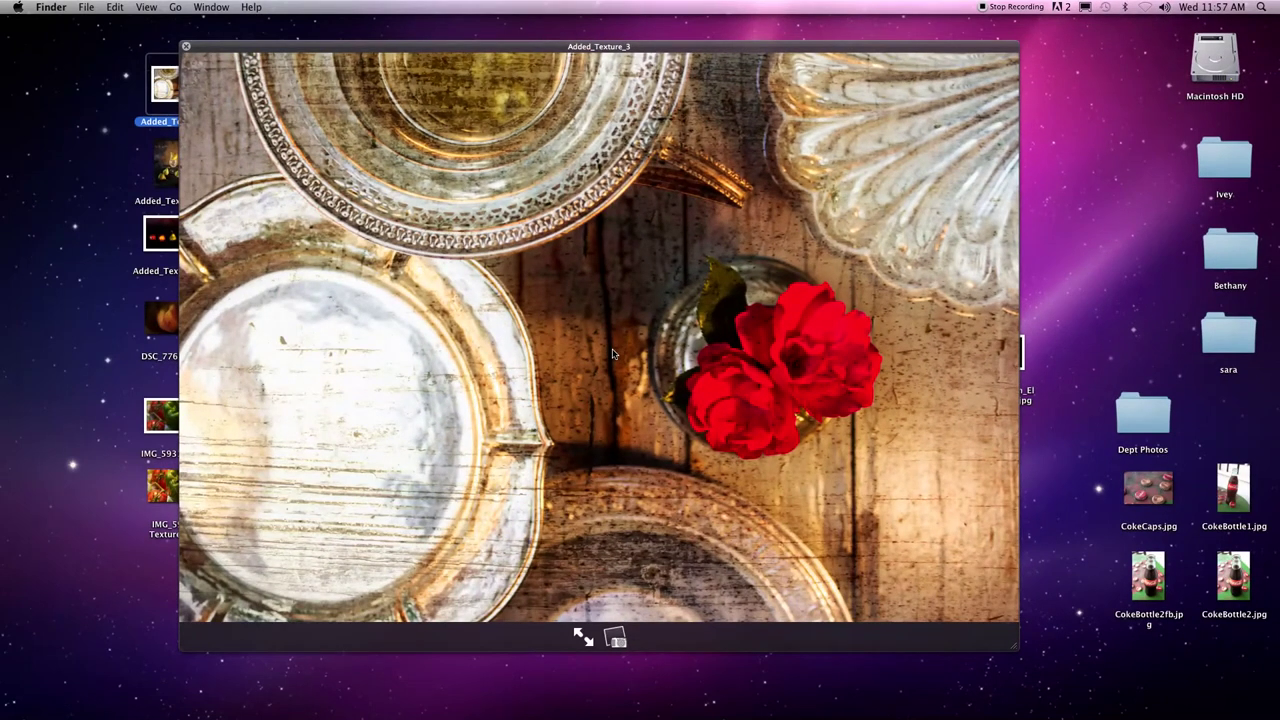
{"action": "key", "text": "space"}
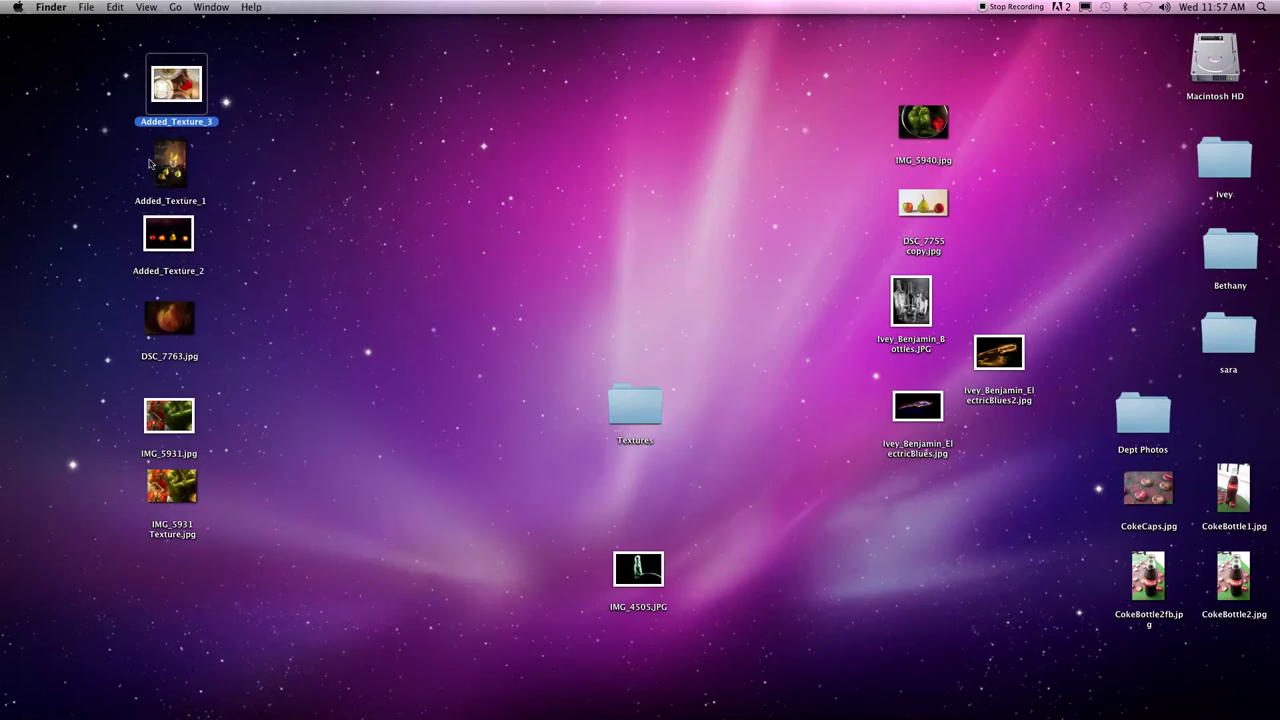
Step: Preview Added_Texture_1 and Added_Texture_2, then move on to DSC_7763.jpg
{"action": "key", "text": "Down"}
{"action": "key", "text": "space"}
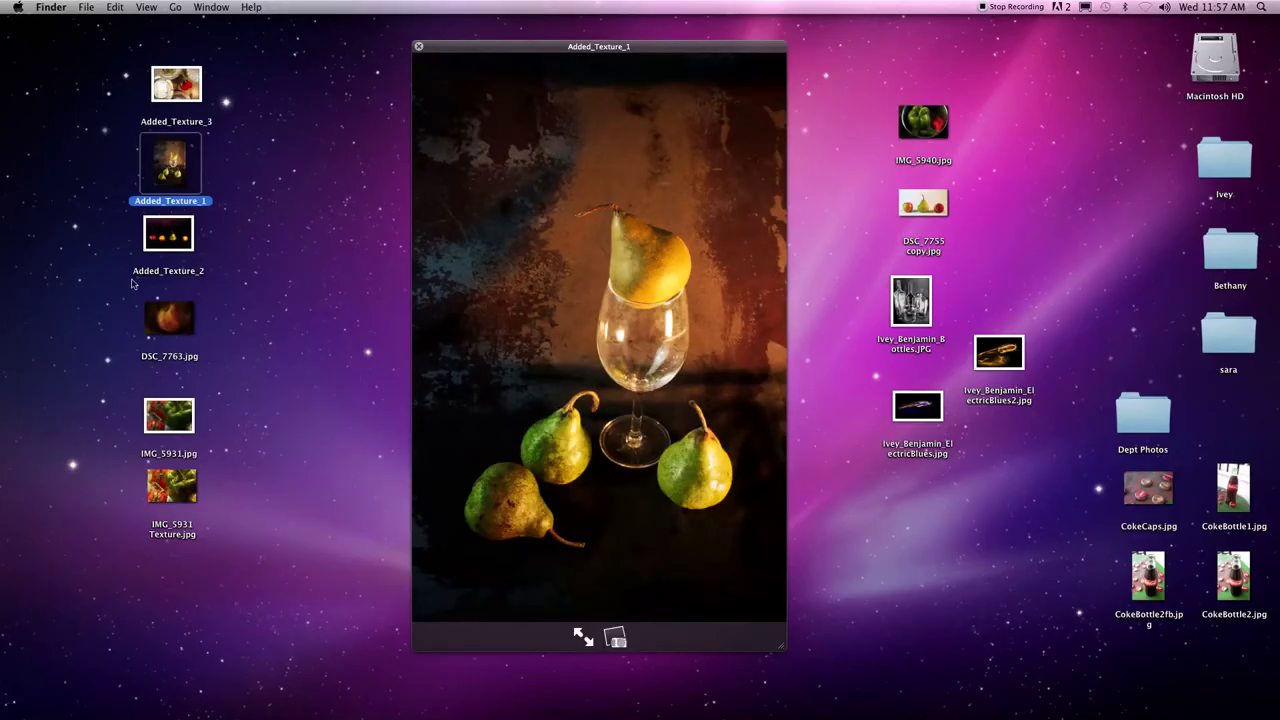
{"action": "left_click", "coordinate": [170, 237]}
{"action": "key", "text": "space"}
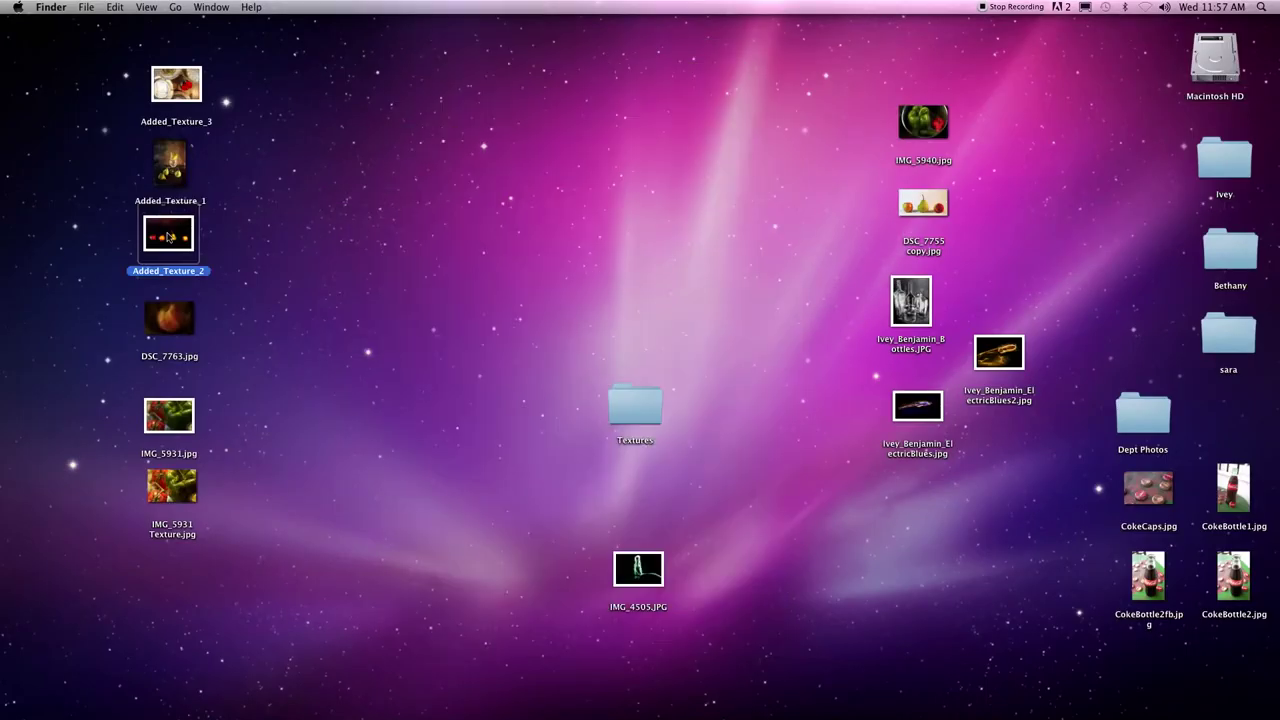
{"action": "key", "text": "space"}
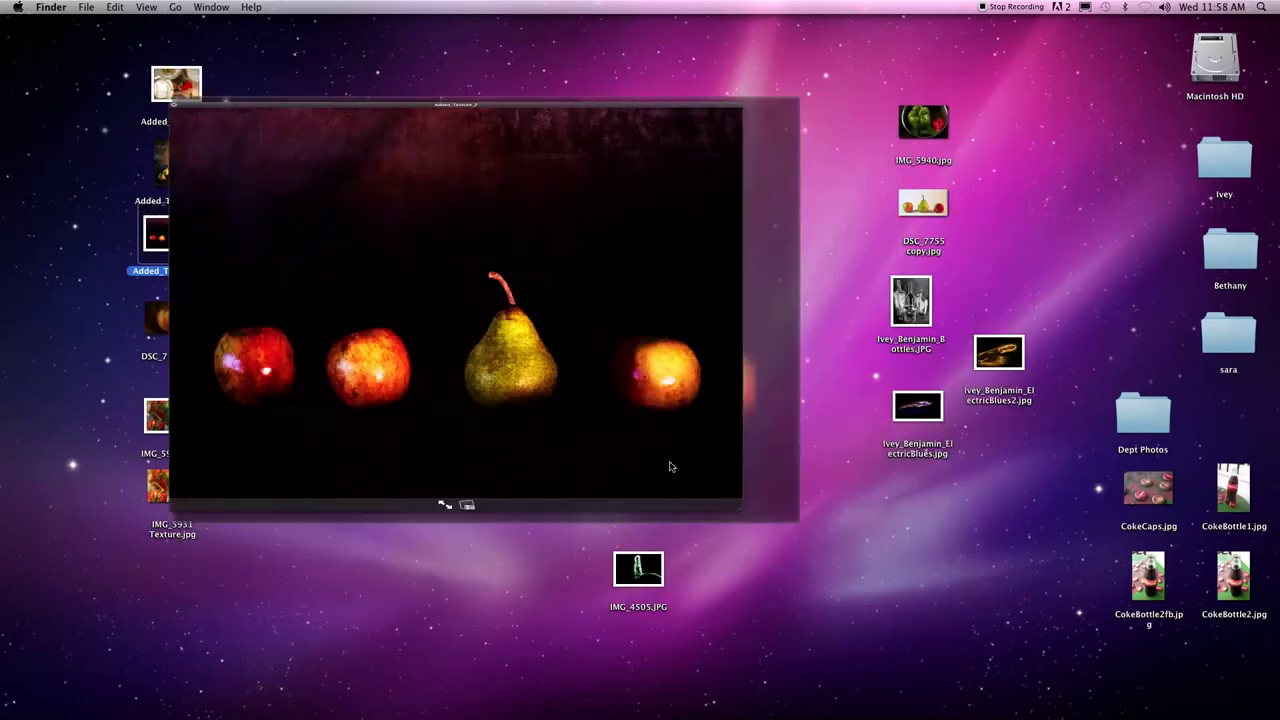
{"action": "key", "text": "Down"}
{"action": "key", "text": "space"}
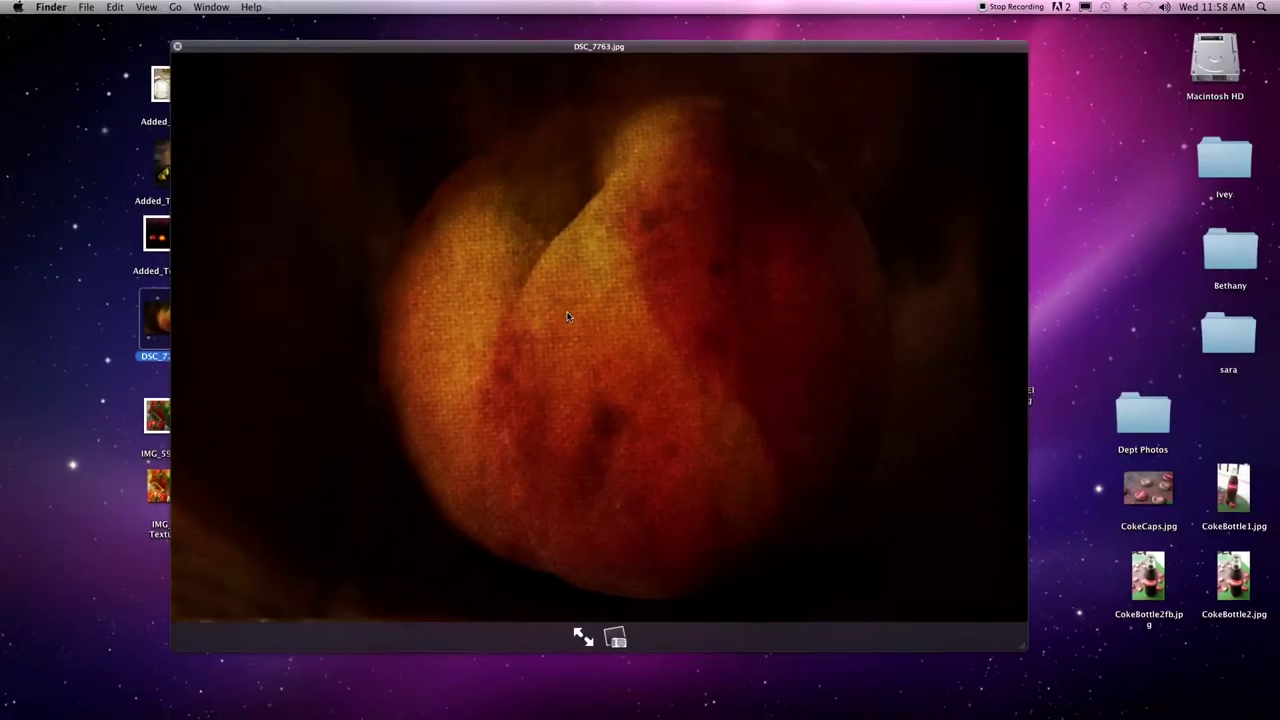
Step: Quick Look IMG_5931.jpg and IMG_5931 Texture.jpg, then close the preview
{"action": "key", "text": "space"}
{"action": "left_click", "coordinate": [184, 418]}
{"action": "key", "text": "space"}
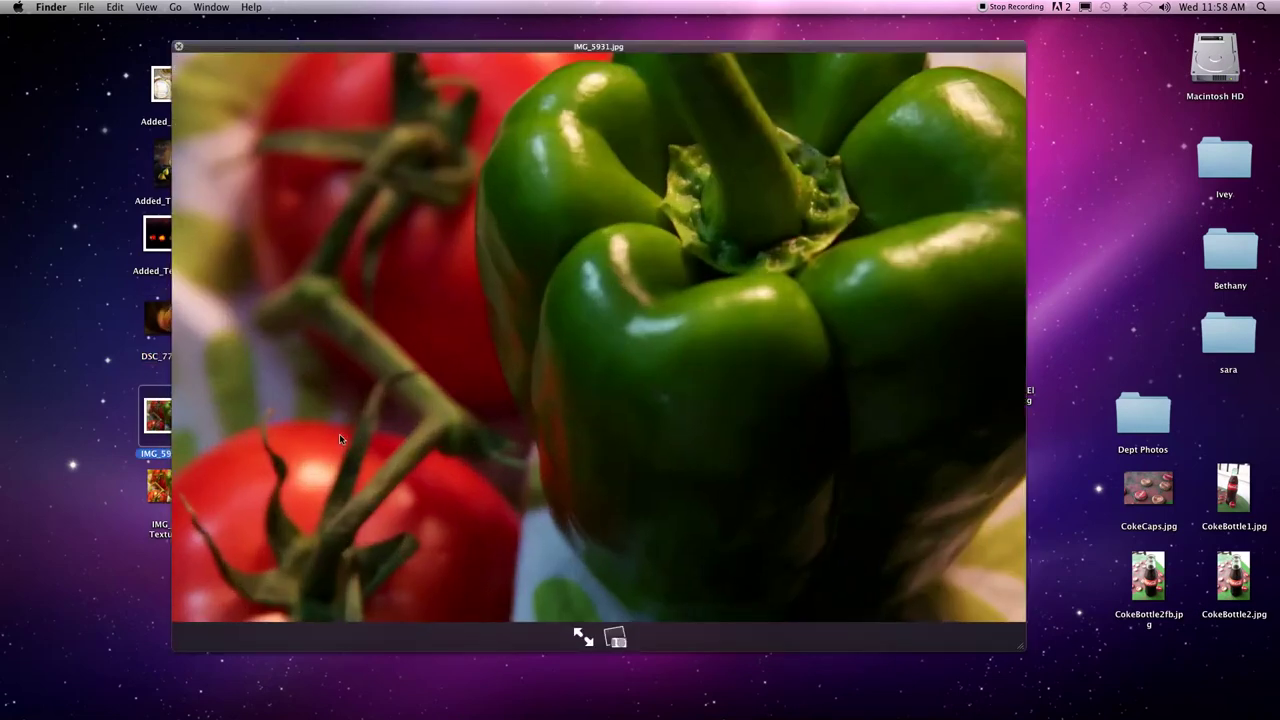
{"action": "left_click", "coordinate": [157, 485]}
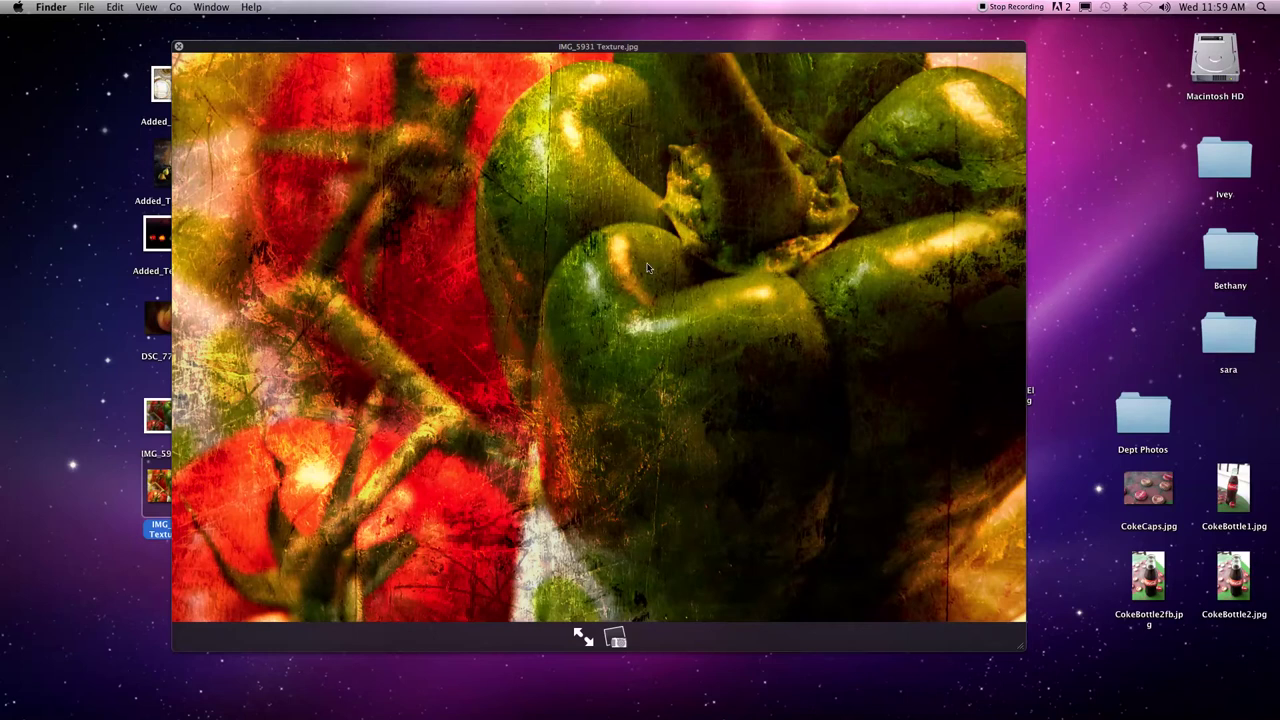
{"action": "key", "text": "space"}
Step: Open the Textures folder and preview 10_4943.JPG and the IMG_3615.CR2 baking tray texture
{"action": "double_click", "coordinate": [640, 405]}
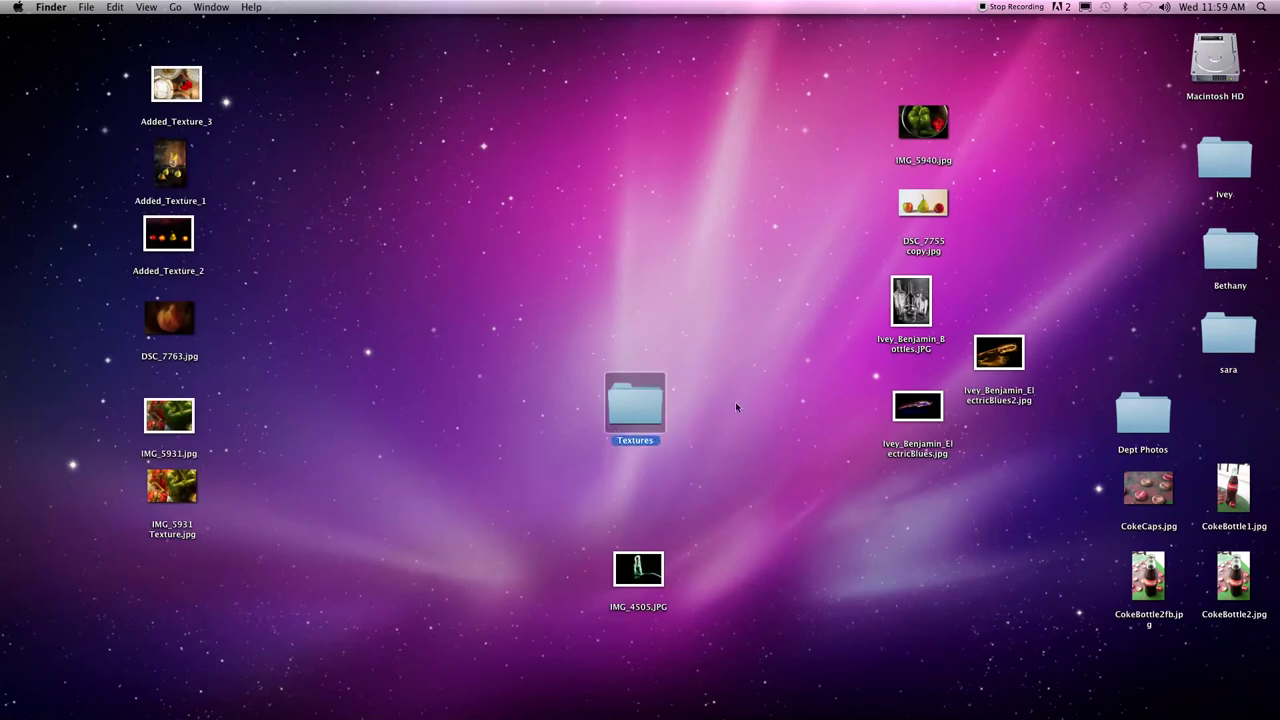
{"action": "left_click_drag", "start_coordinate": [352, 108], "coordinate": [376, 22]}
{"action": "key", "text": "space"}
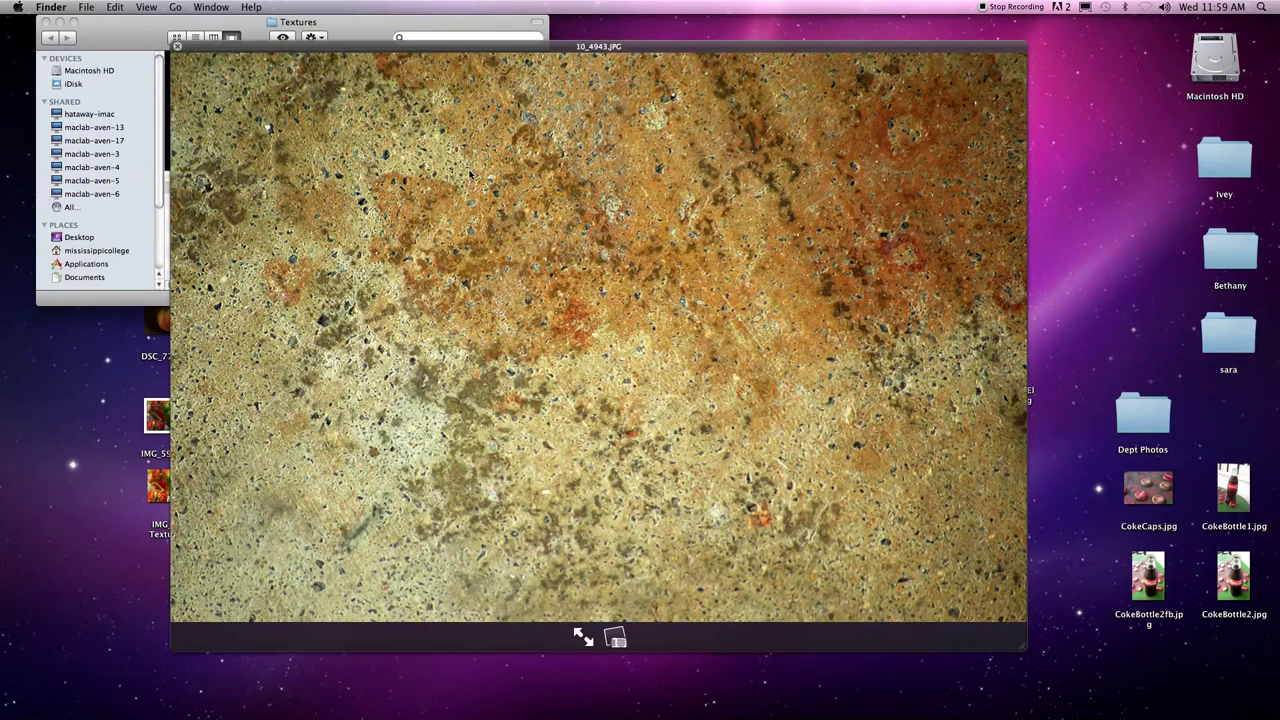
{"action": "key", "text": "space"}
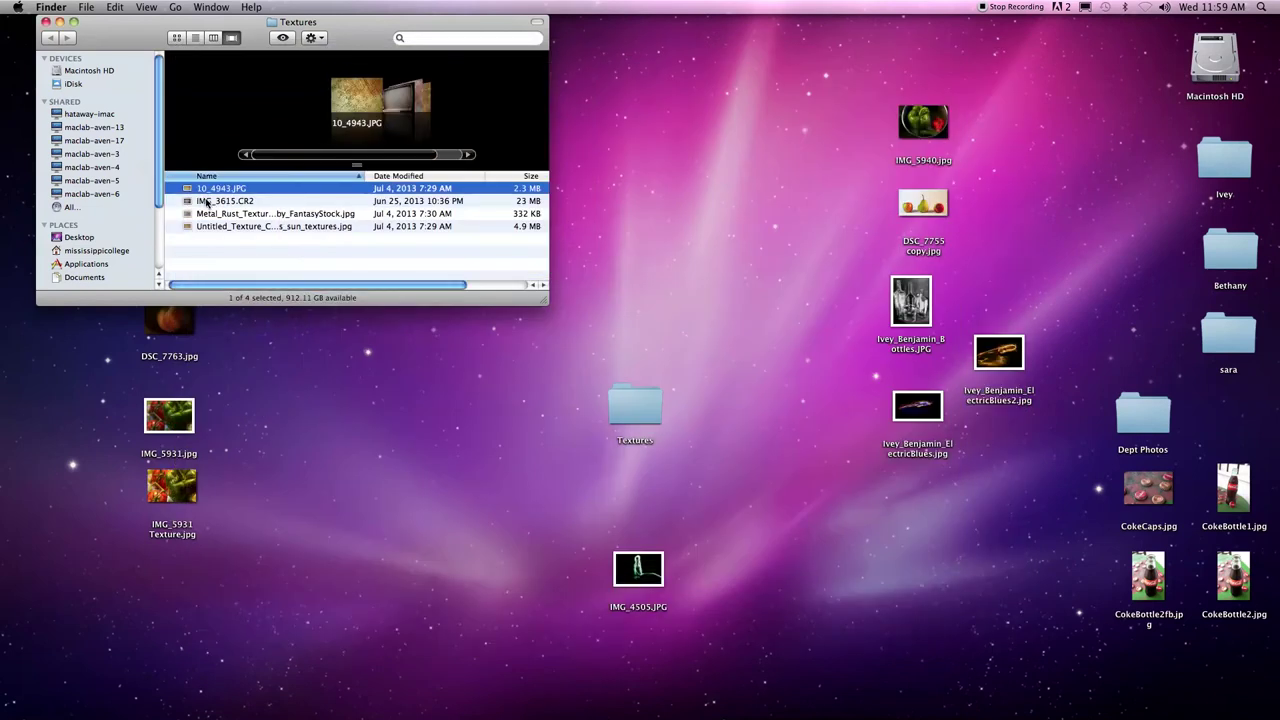
{"action": "left_click", "coordinate": [207, 201]}
{"action": "key", "text": "space"}
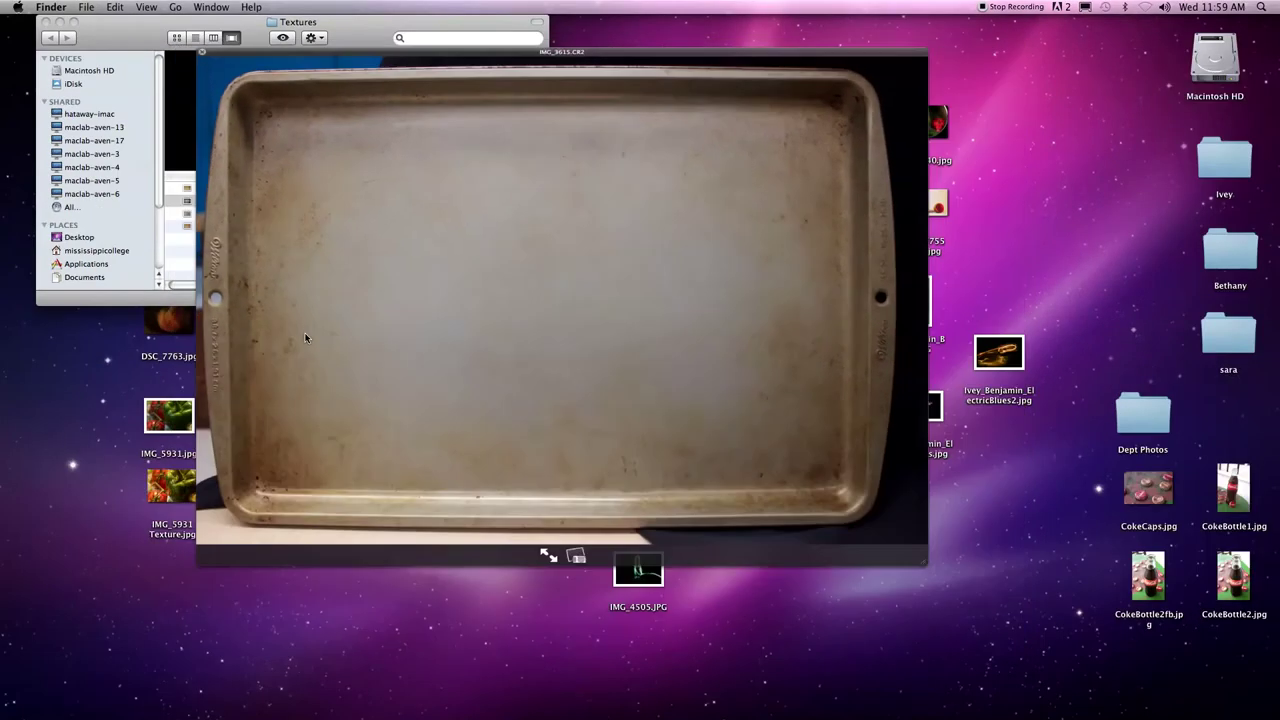
{"action": "key", "text": "space"}
Step: Preview the Metal_Rust_Texture_21 file and the wood texture file
{"action": "left_click", "coordinate": [225, 214]}
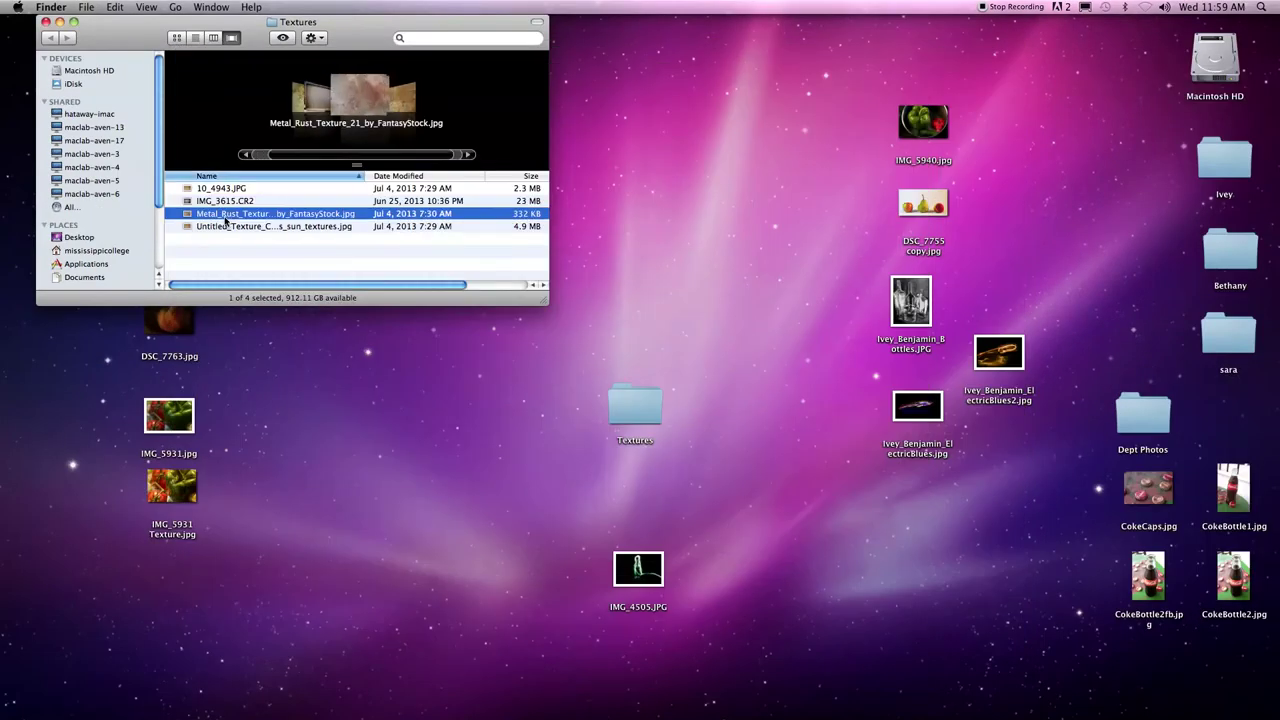
{"action": "key", "text": "space"}
{"action": "key", "text": "space"}
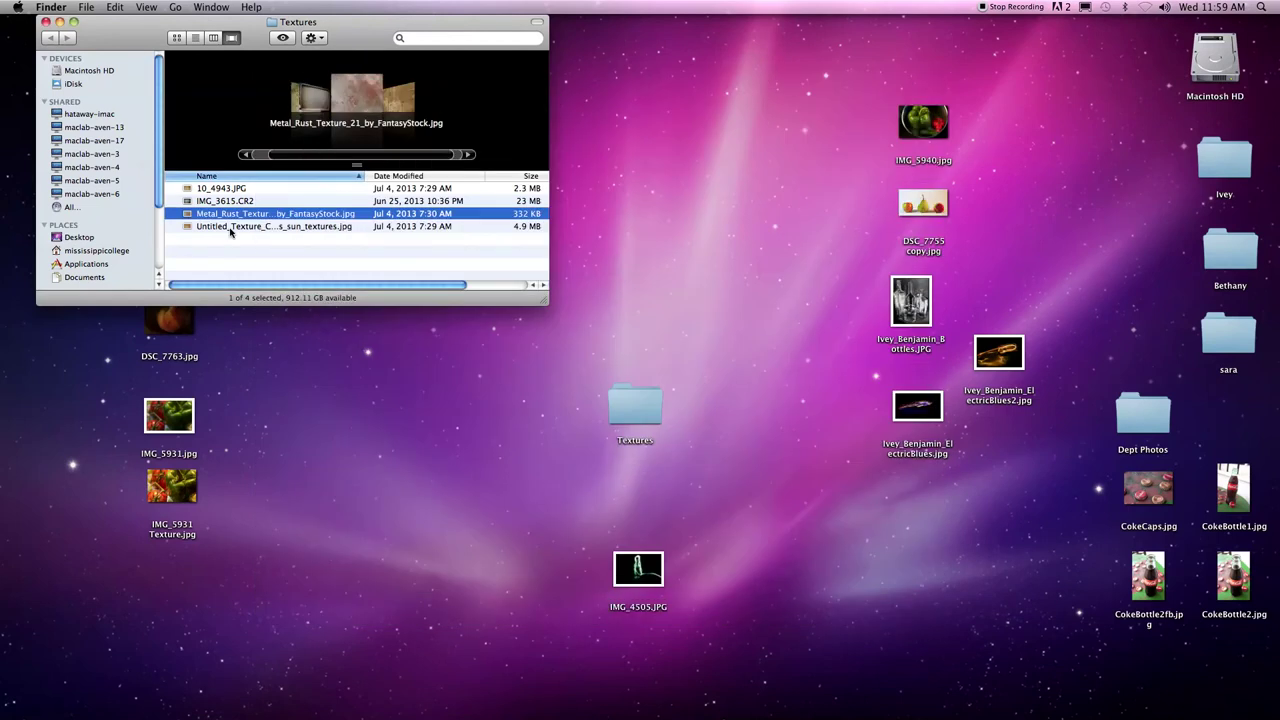
{"action": "left_click", "coordinate": [228, 227]}
{"action": "key", "text": "space"}
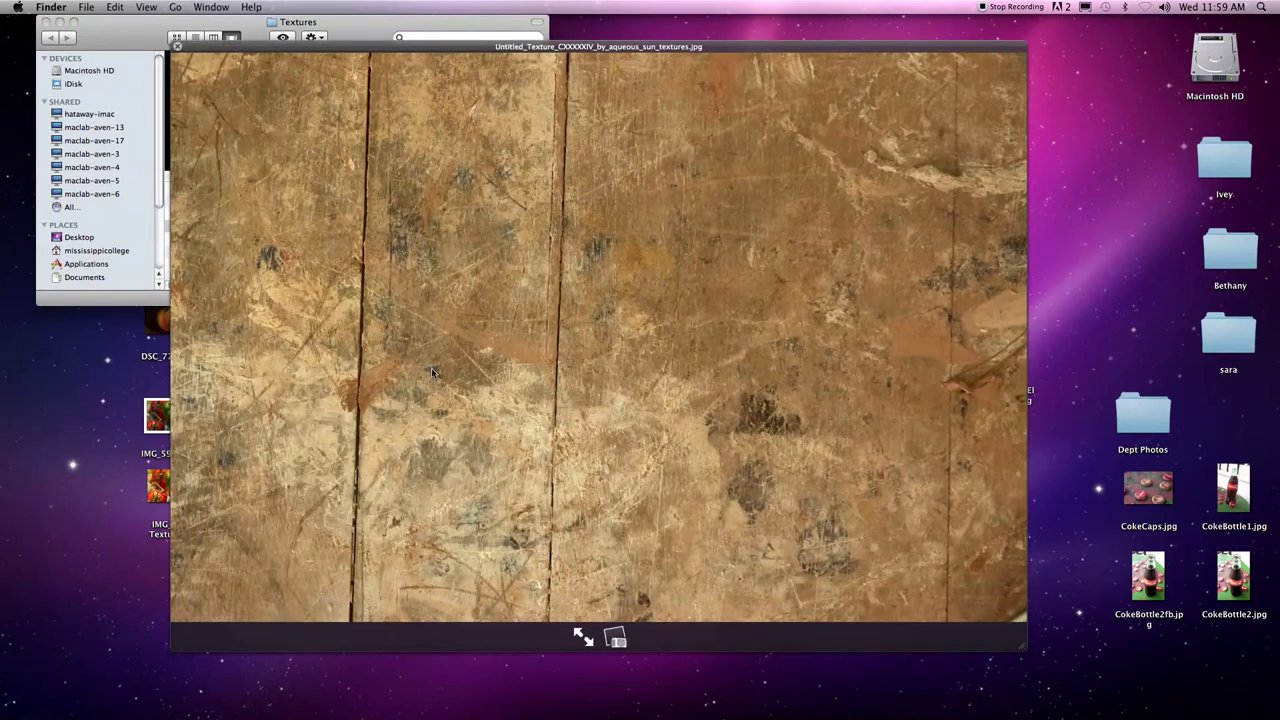
{"action": "key", "text": "space"}
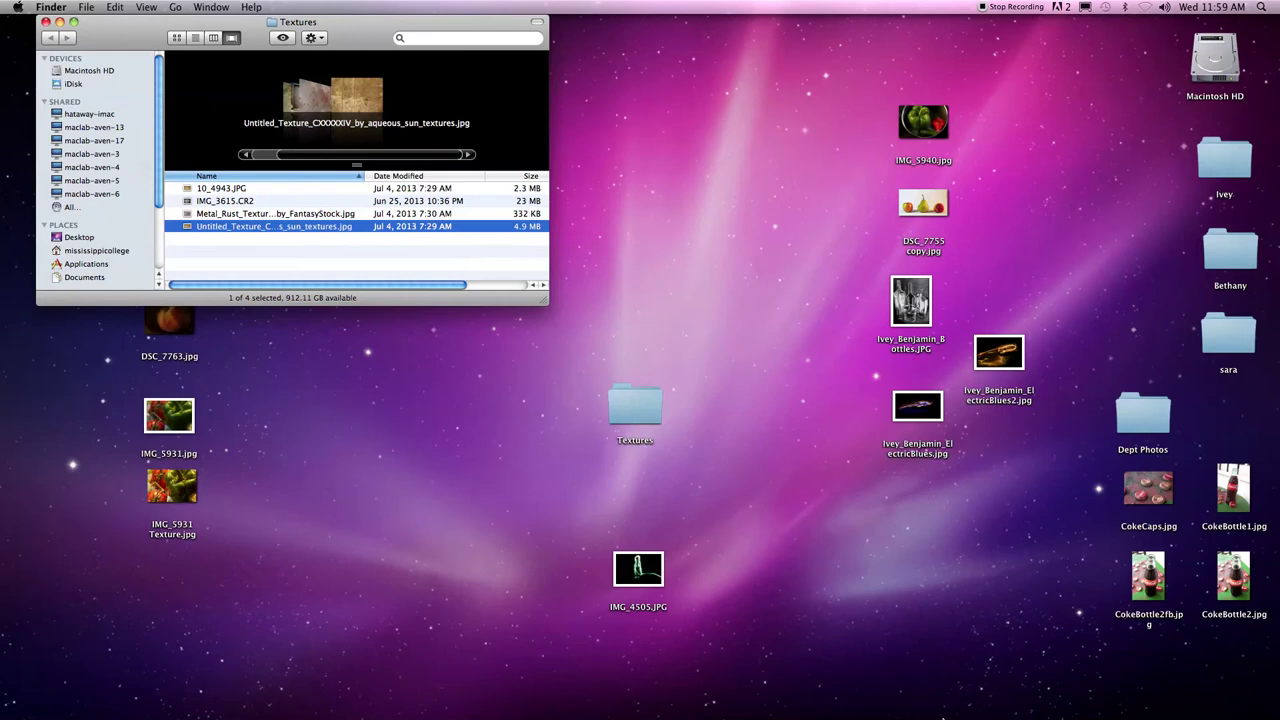
Step: Select and preview the IMG_5931.jpg pepper photo on the desktop
{"action": "left_click", "coordinate": [651, 363]}
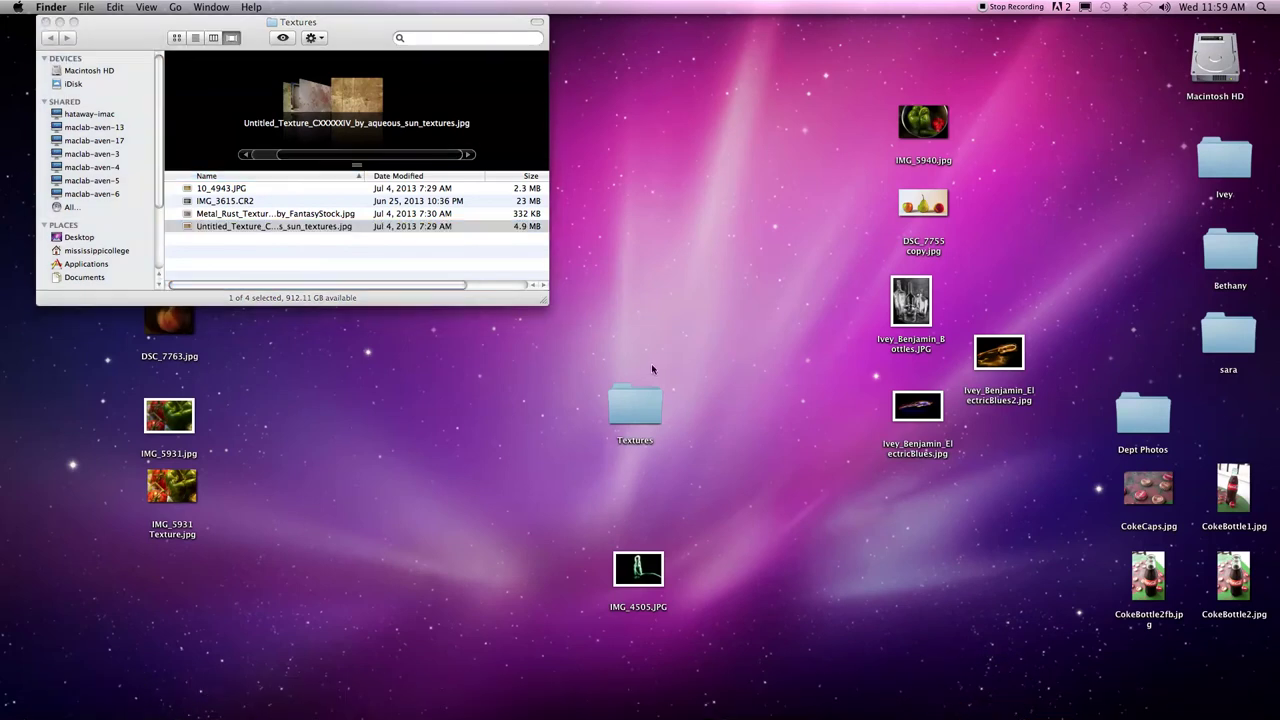
{"action": "left_click", "coordinate": [168, 416]}
{"action": "key", "text": "space"}
{"action": "key", "text": "space"}
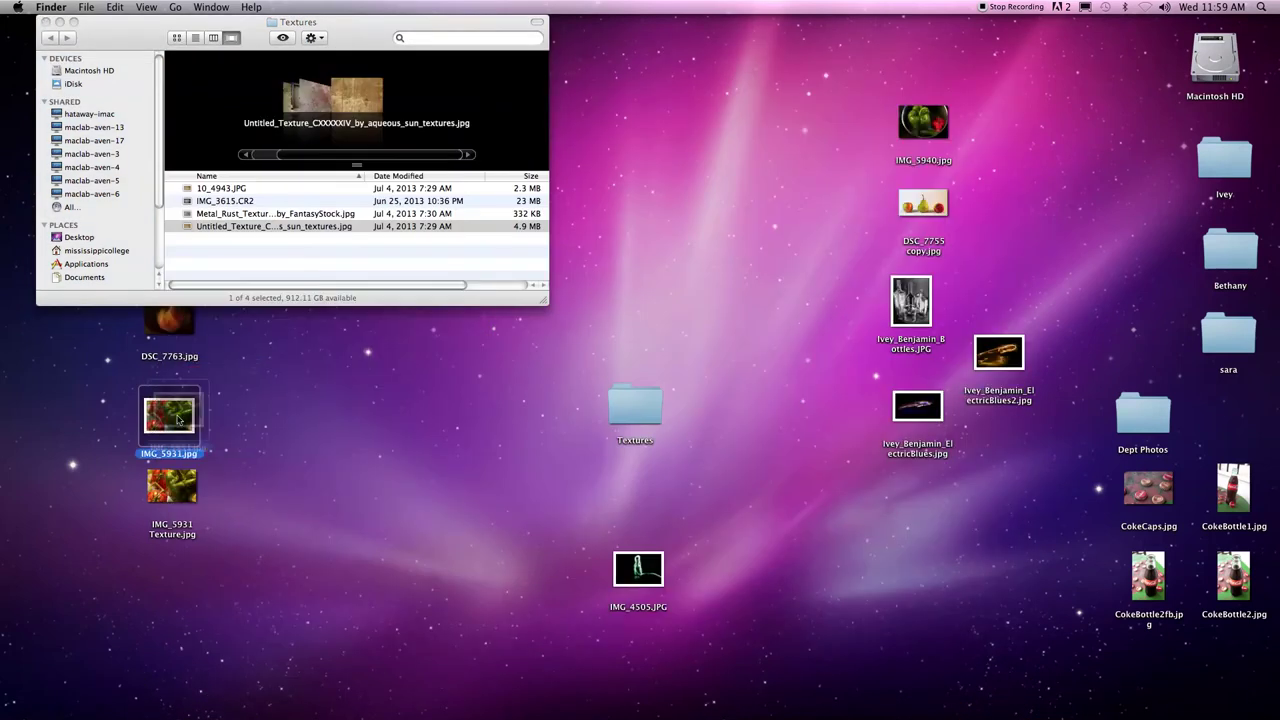
Step: Open IMG_5931.jpg in Photoshop from the Dock and move its window aside
{"action": "mouse_move", "coordinate": [557, 693]}
{"action": "left_click", "coordinate": [516, 690]}
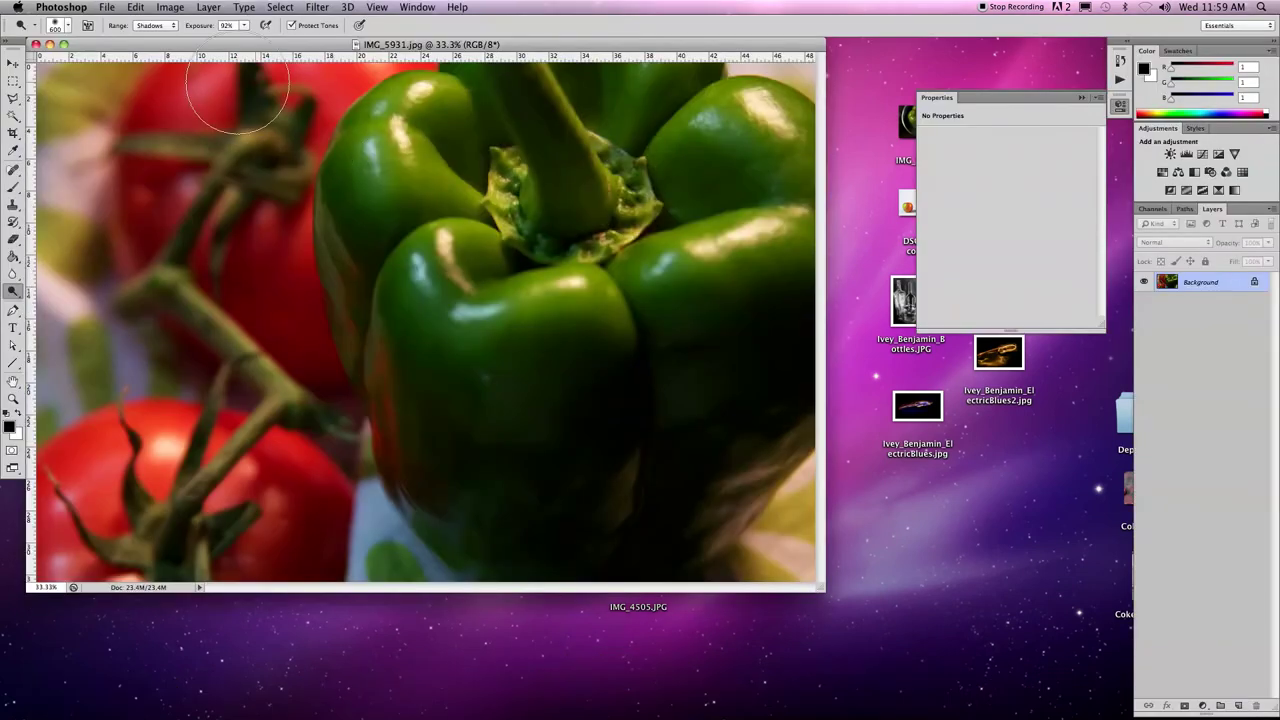
{"action": "left_click_drag", "start_coordinate": [189, 45], "coordinate": [480, 84]}
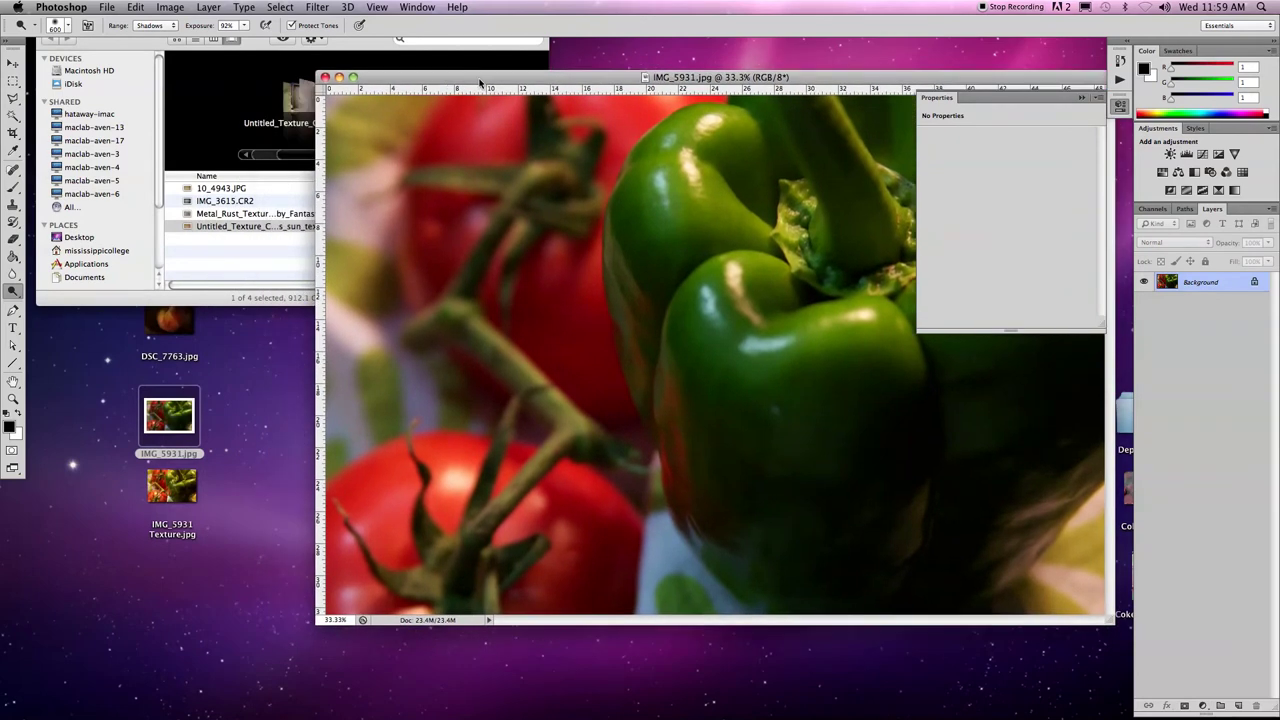
Step: Open the Untitled_Texture wood texture in Photoshop by dropping it on the Dock icon
{"action": "left_click", "coordinate": [220, 230]}
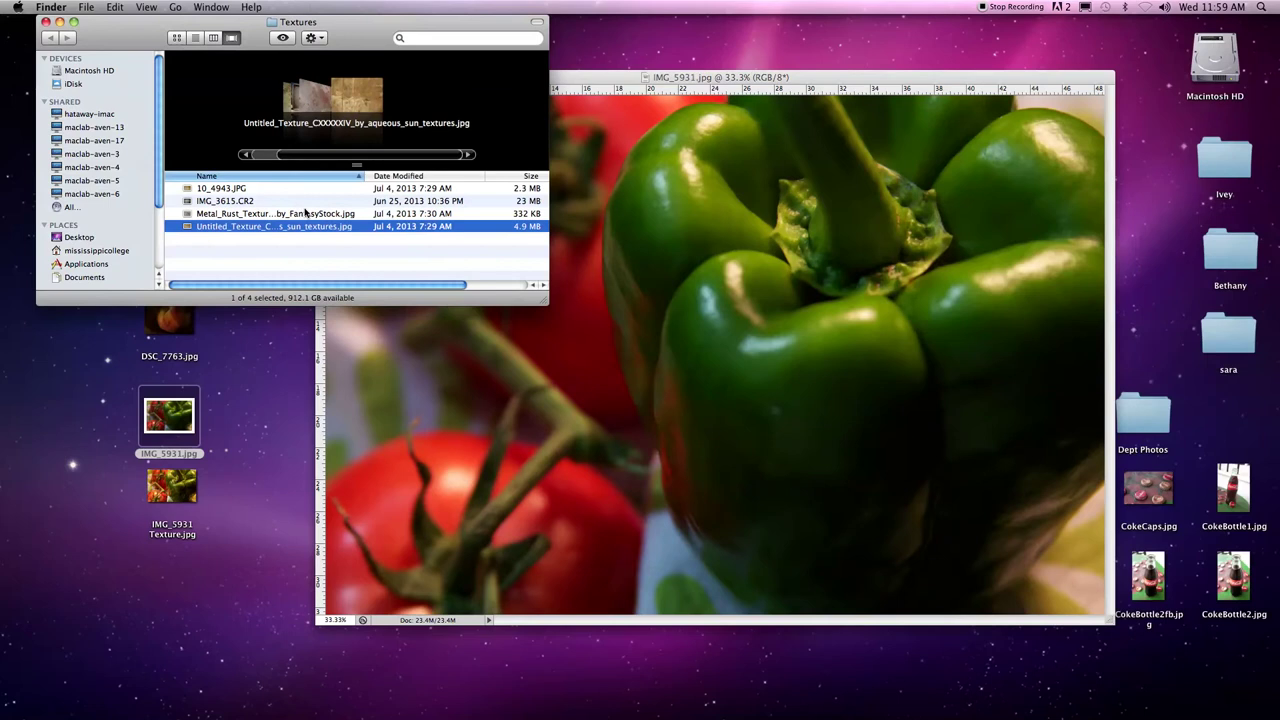
{"action": "key", "text": "space"}
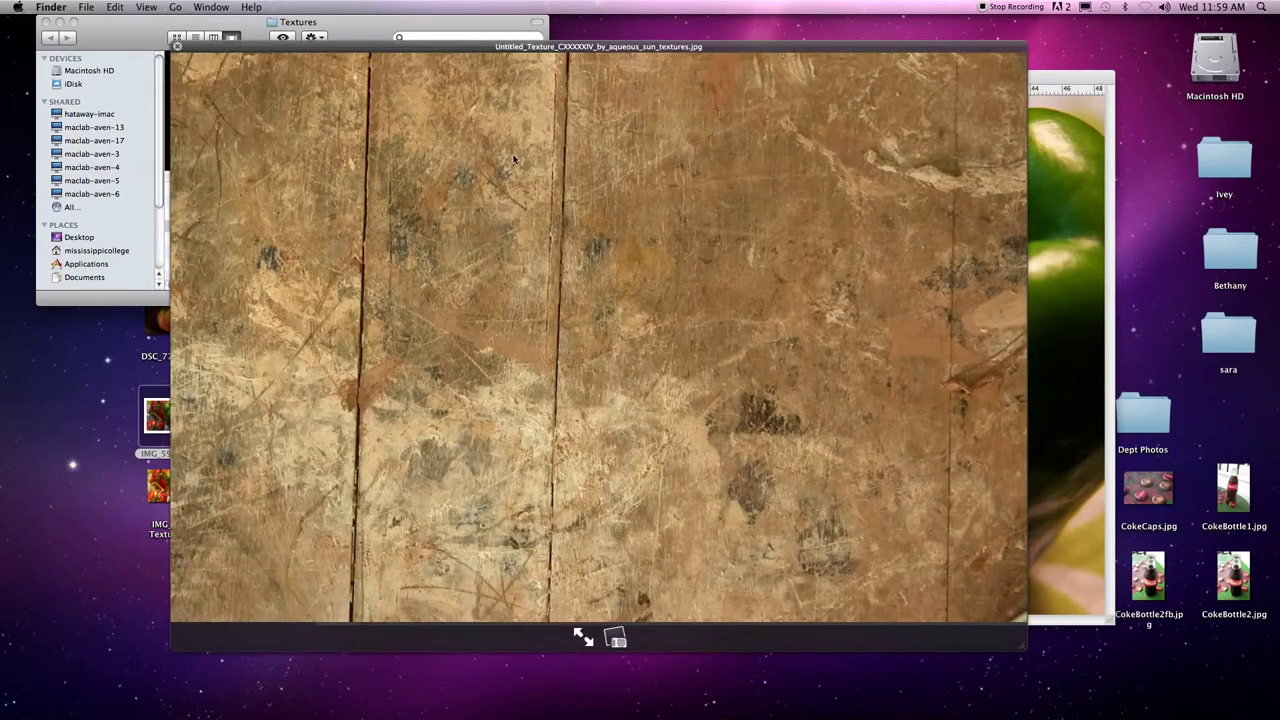
{"action": "key", "text": "space"}
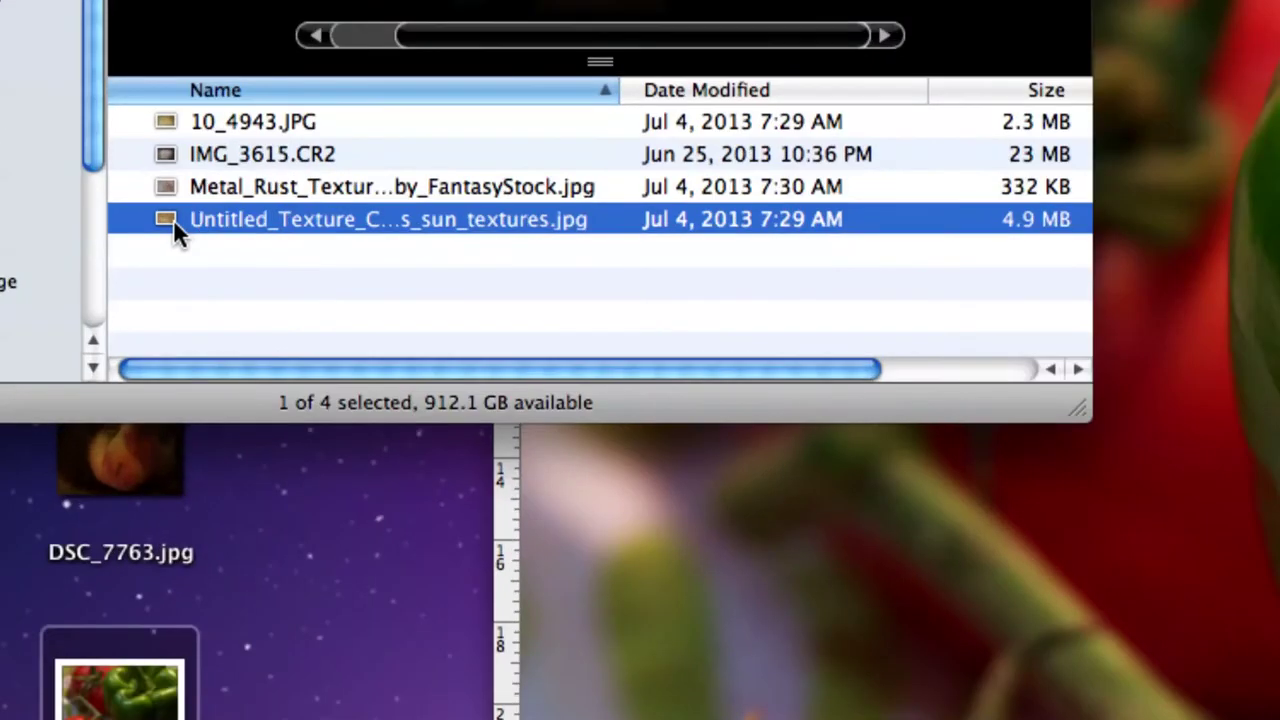
{"action": "left_click_drag", "start_coordinate": [169, 220], "coordinate": [868, 483]}
{"action": "left_click_drag", "start_coordinate": [868, 483], "coordinate": [531, 286]}
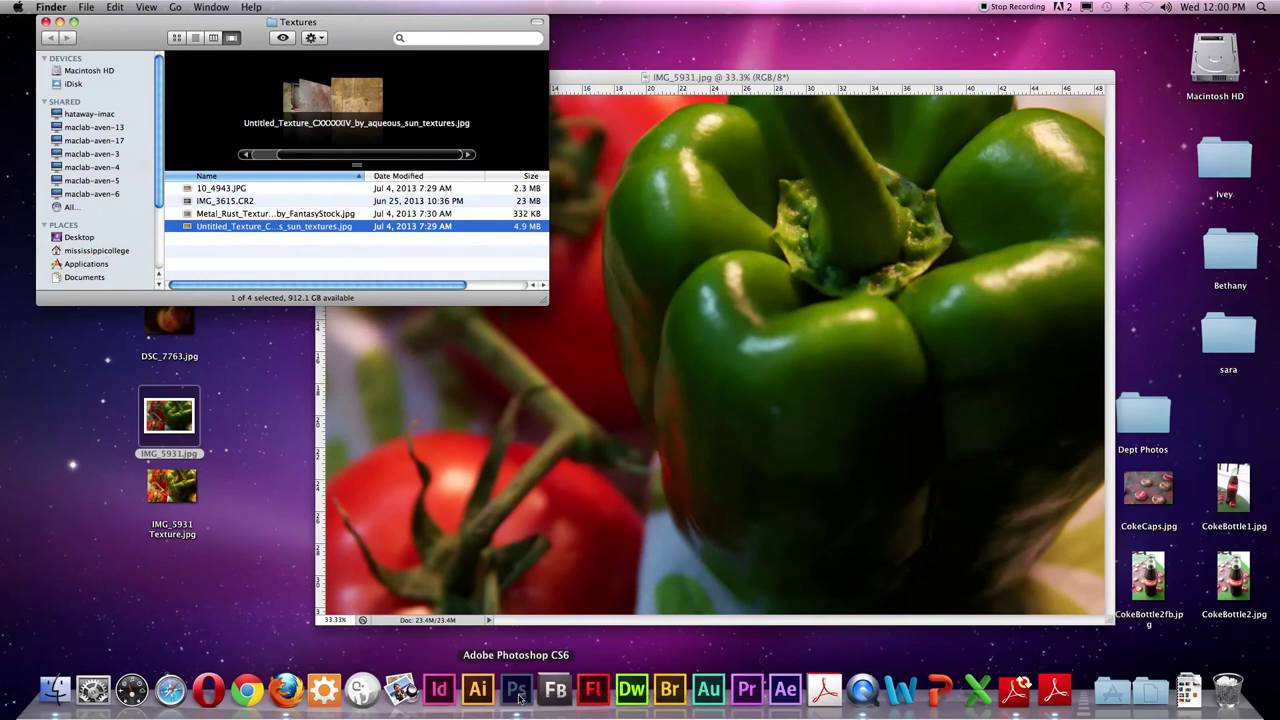
{"action": "left_click", "coordinate": [519, 697]}
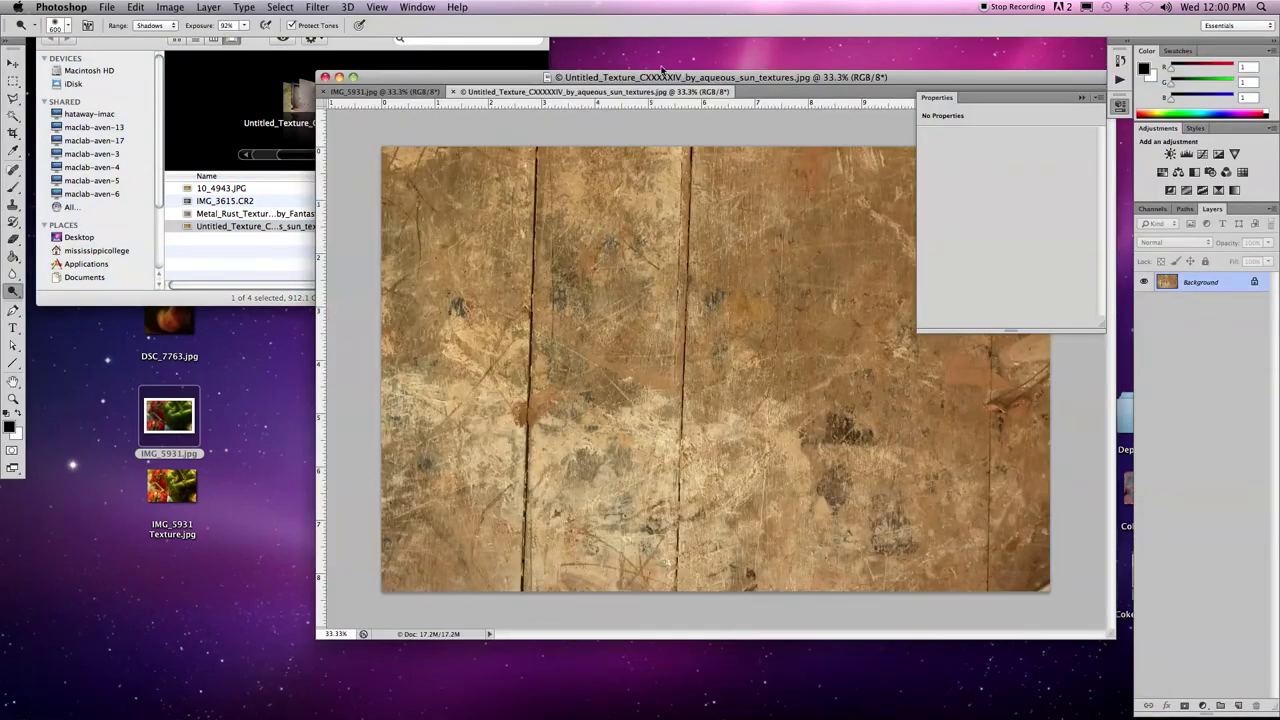
Step: Float the wood texture window and Move-tool it into IMG_5931.jpg as Layer 1, positioned over the peppers
{"action": "left_click_drag", "start_coordinate": [640, 82], "coordinate": [410, 80]}
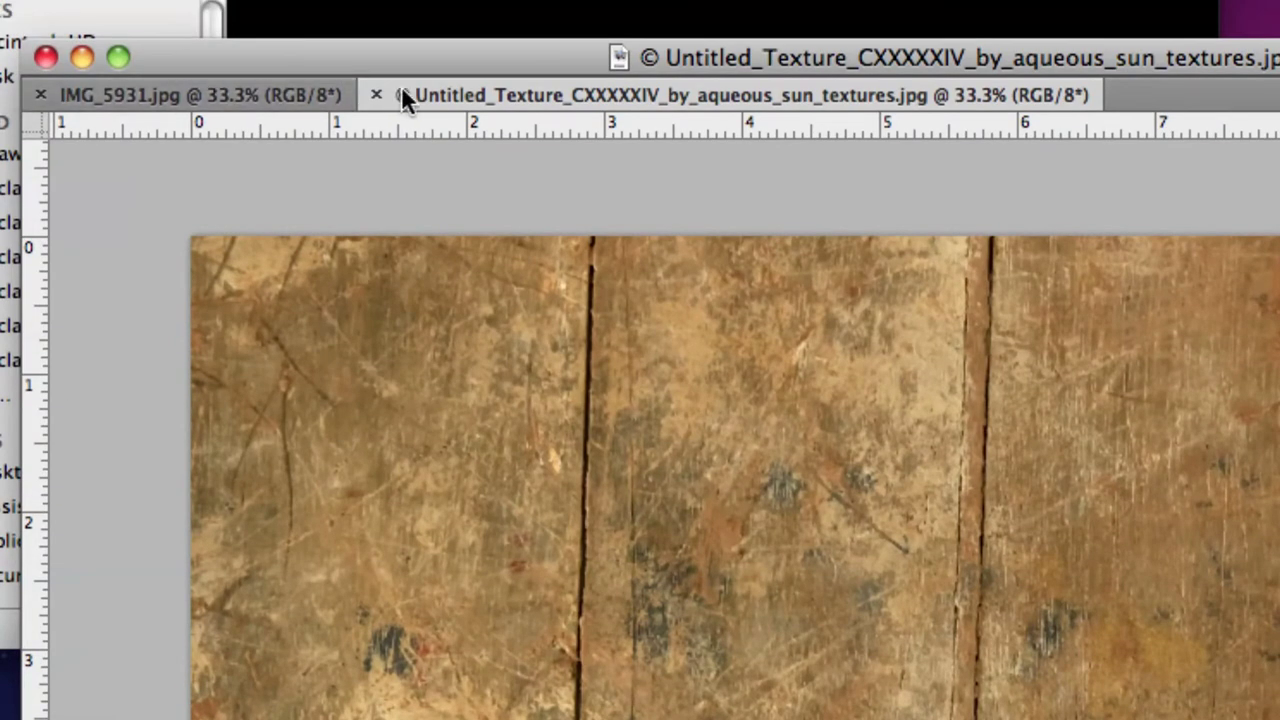
{"action": "left_click_drag", "start_coordinate": [402, 88], "coordinate": [814, 228]}
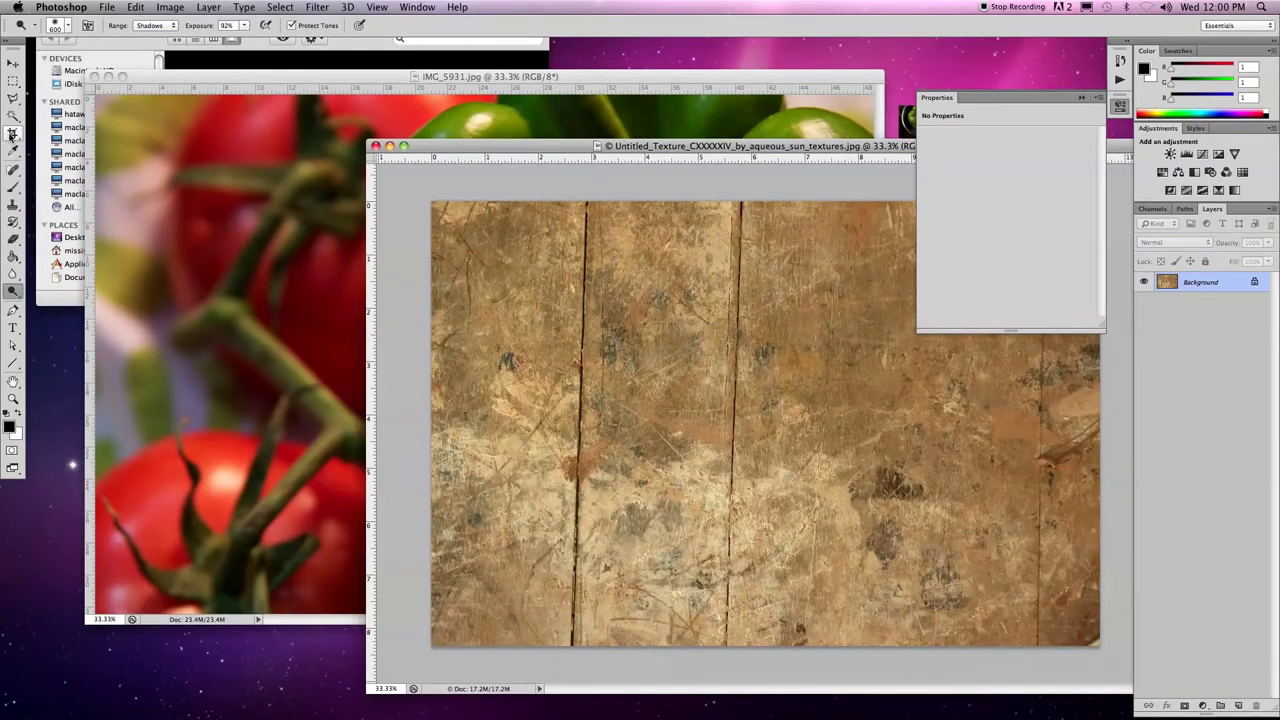
{"action": "left_click", "coordinate": [12, 64]}
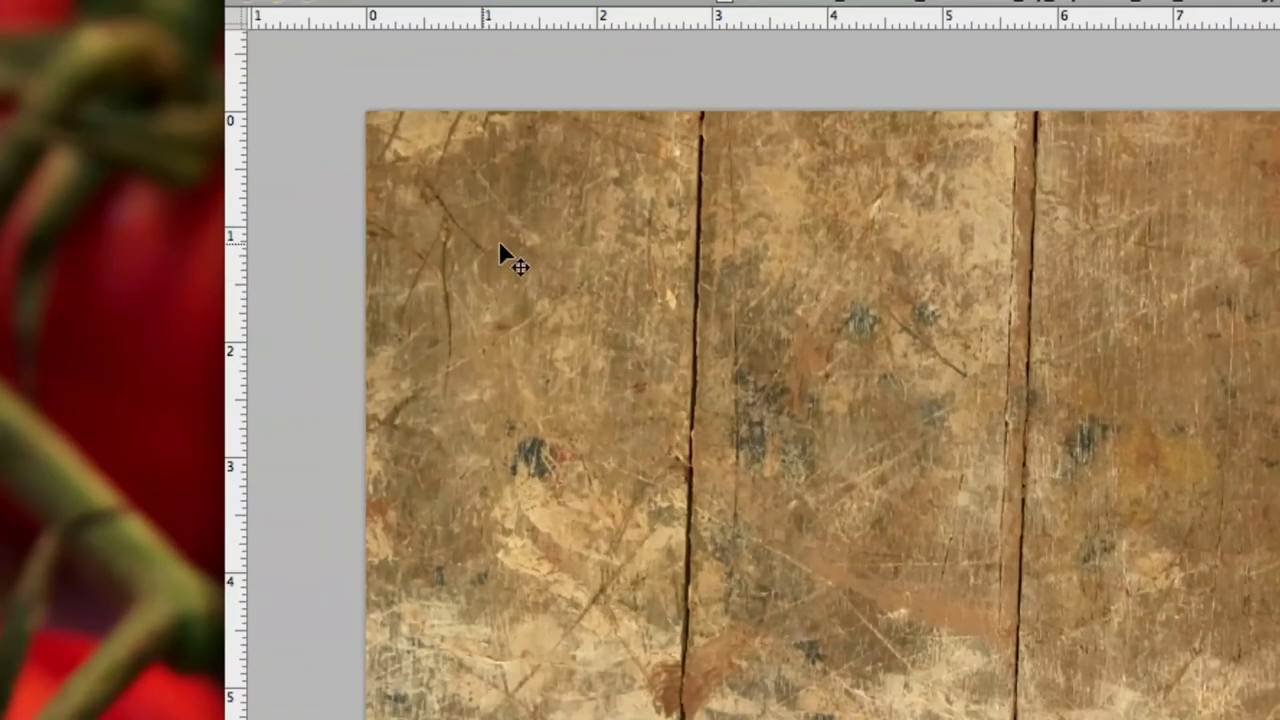
{"action": "left_click_drag", "start_coordinate": [495, 270], "coordinate": [325, 229]}
{"action": "left_click_drag", "start_coordinate": [140, 170], "coordinate": [70, 283]}
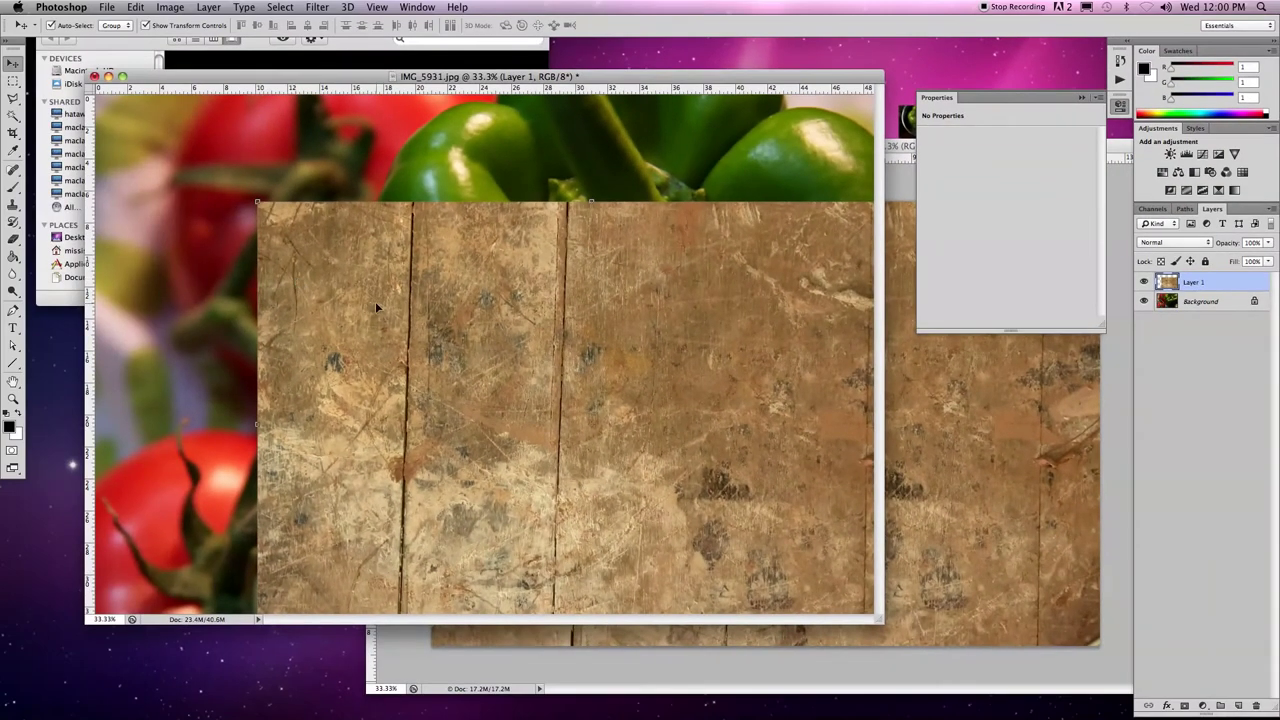
{"action": "left_click_drag", "start_coordinate": [375, 301], "coordinate": [243, 221]}
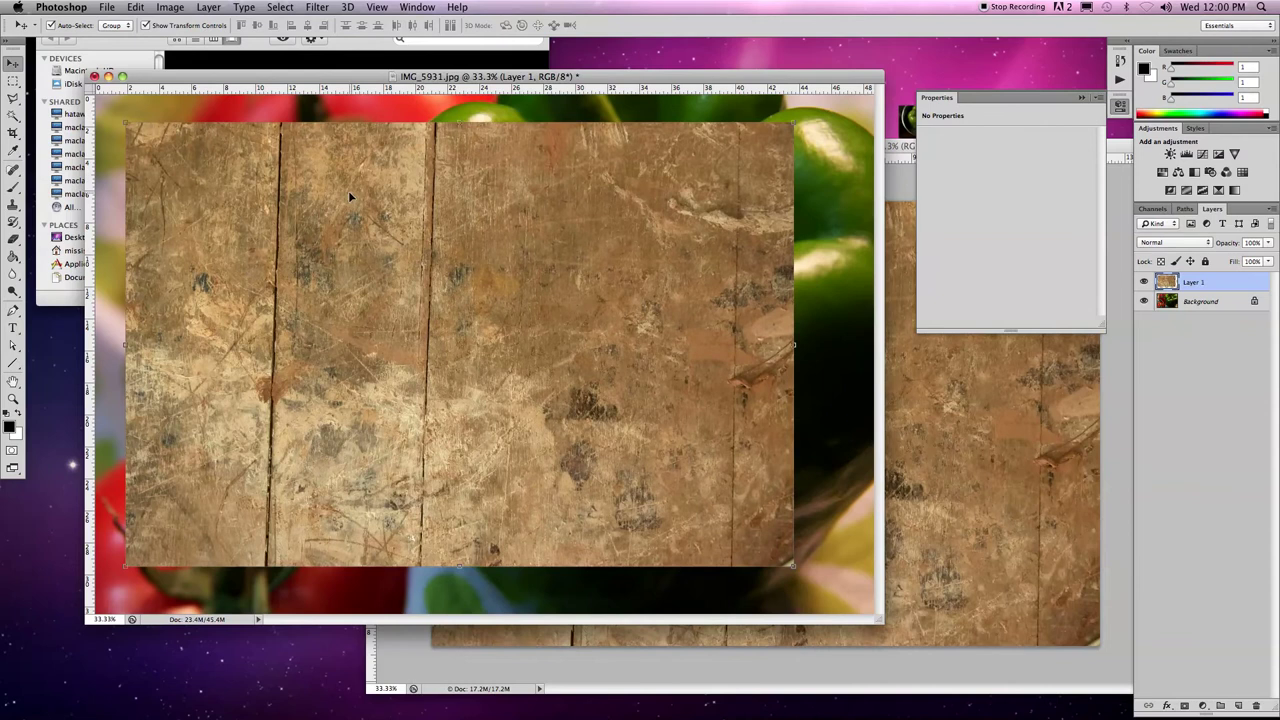
{"action": "left_click_drag", "start_coordinate": [398, 219], "coordinate": [406, 247]}
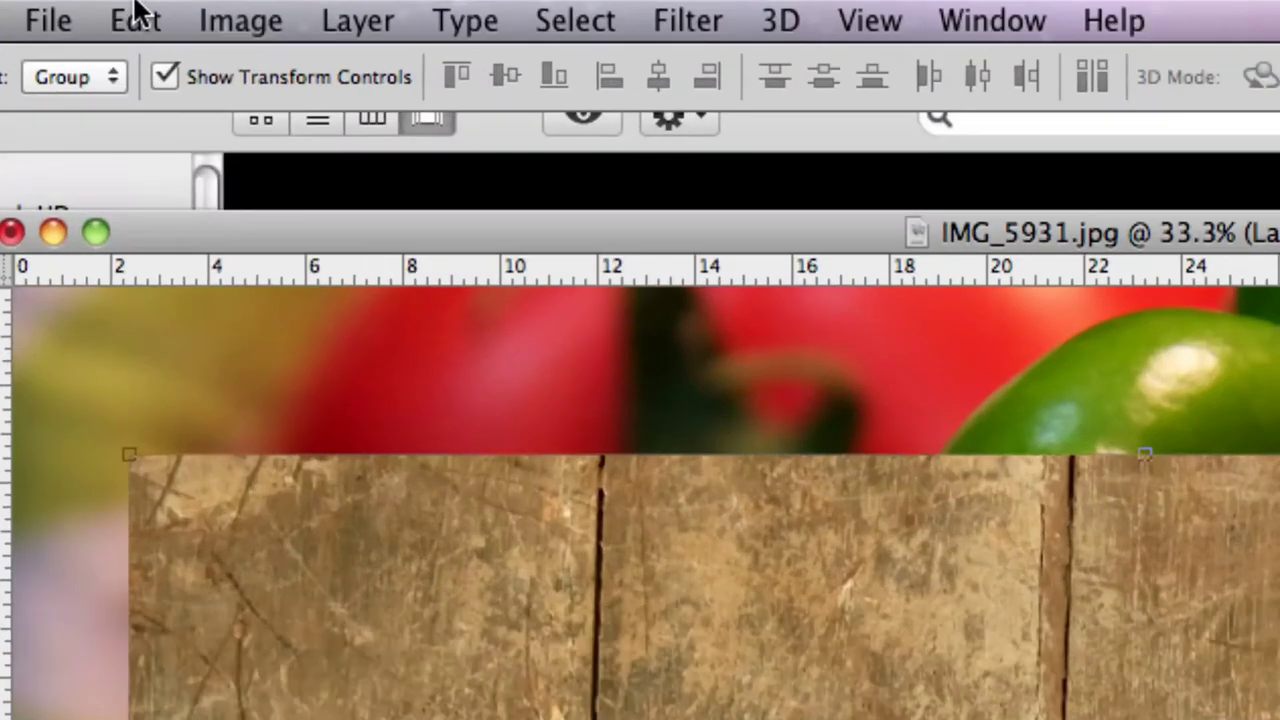
Step: Scale Layer 1 to about 117% by 118% via Edit > Transform > Scale to fill the canvas
{"action": "left_click", "coordinate": [137, 14]}
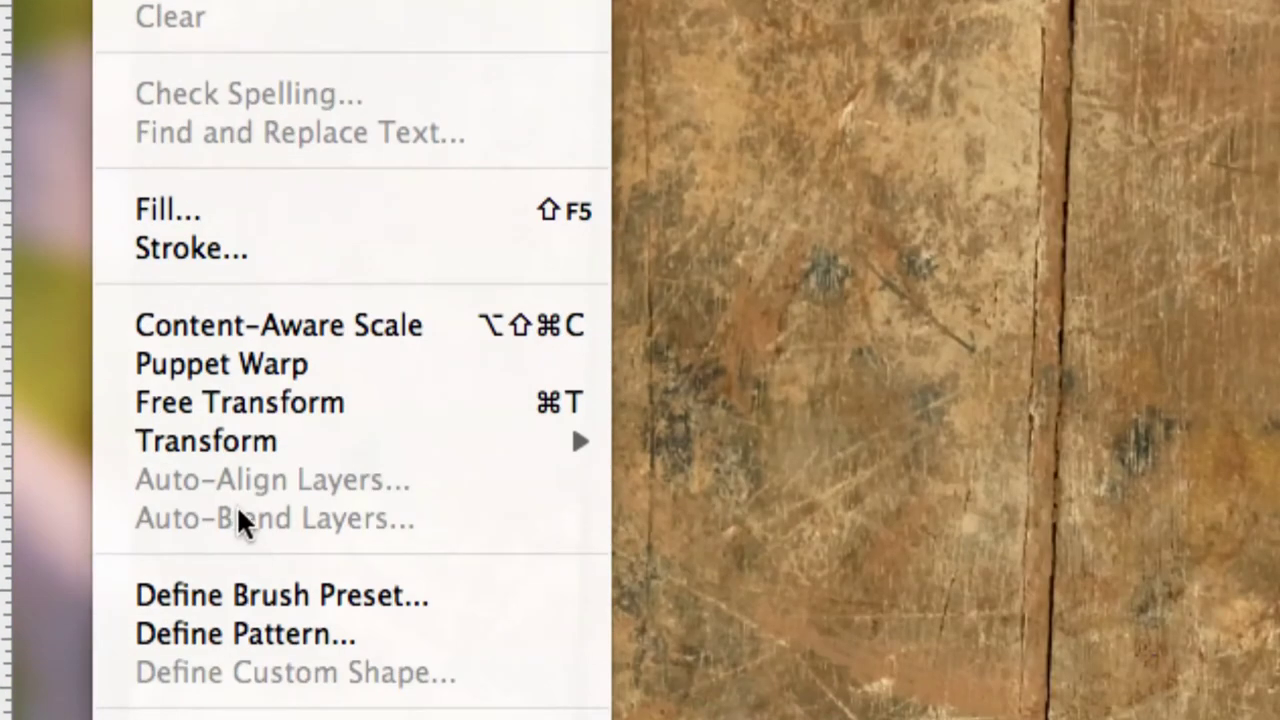
{"action": "mouse_move", "coordinate": [205, 460]}
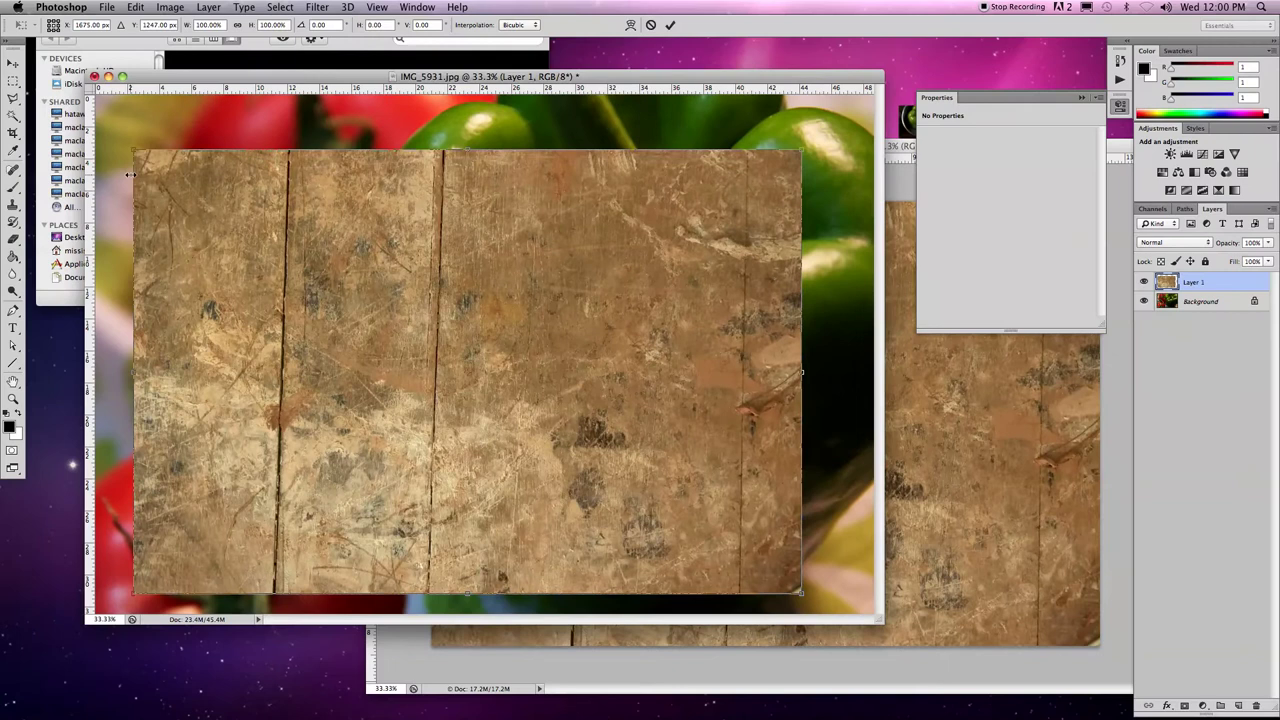
{"action": "left_click_drag", "start_coordinate": [134, 156], "coordinate": [90, 78]}
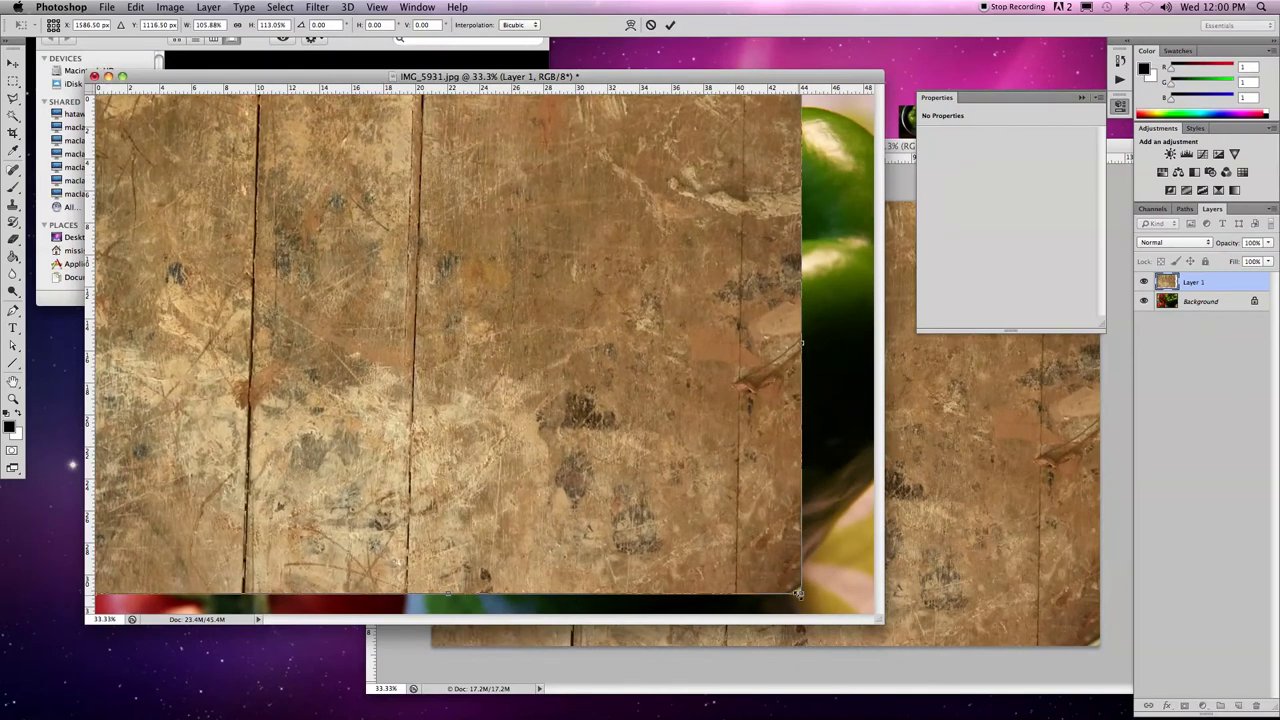
{"action": "left_click_drag", "start_coordinate": [798, 594], "coordinate": [890, 610]}
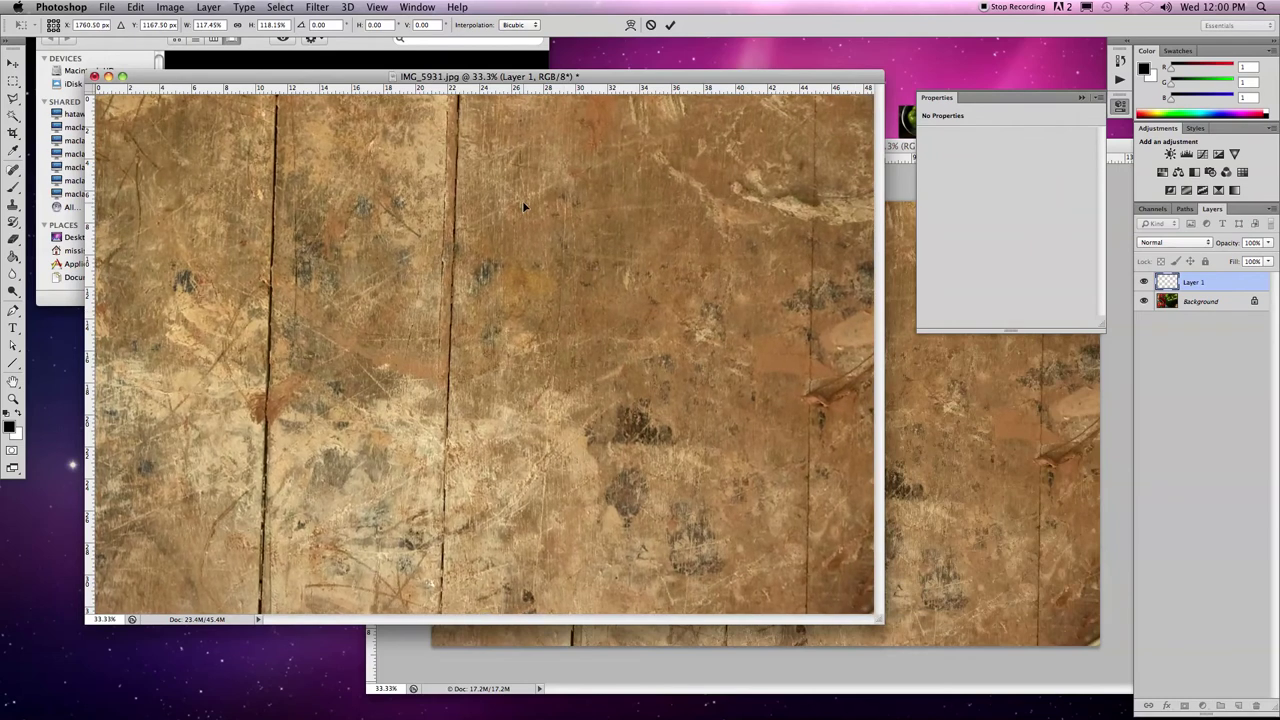
Step: Commit the scaling and set Layer 1's blend mode to Multiply
{"action": "key", "text": "Return"}
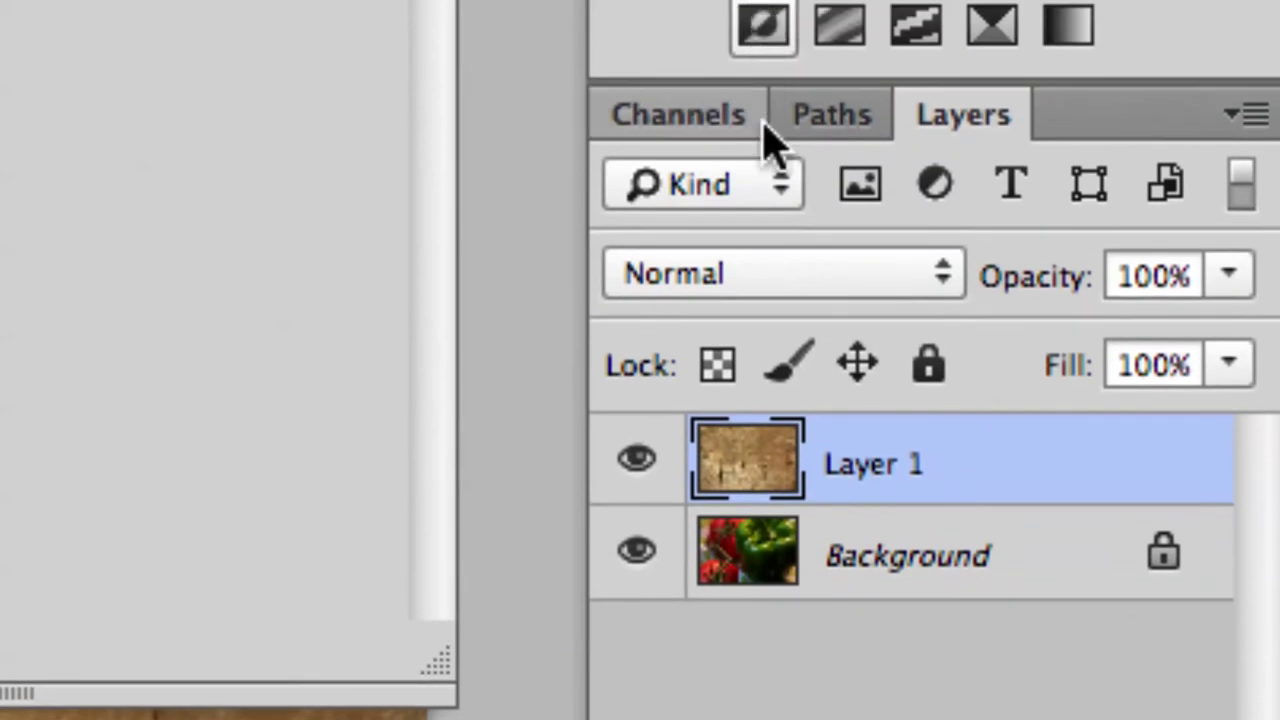
{"action": "left_click", "coordinate": [760, 272]}
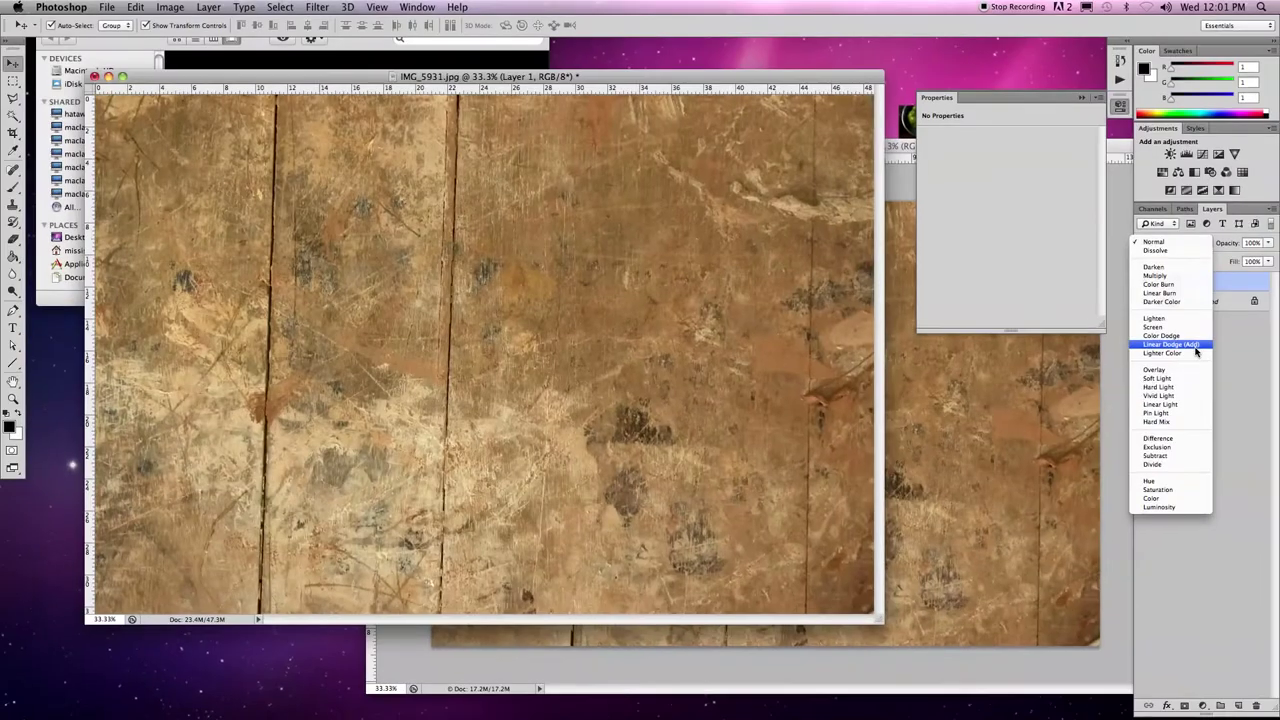
{"action": "left_click", "coordinate": [1171, 276]}
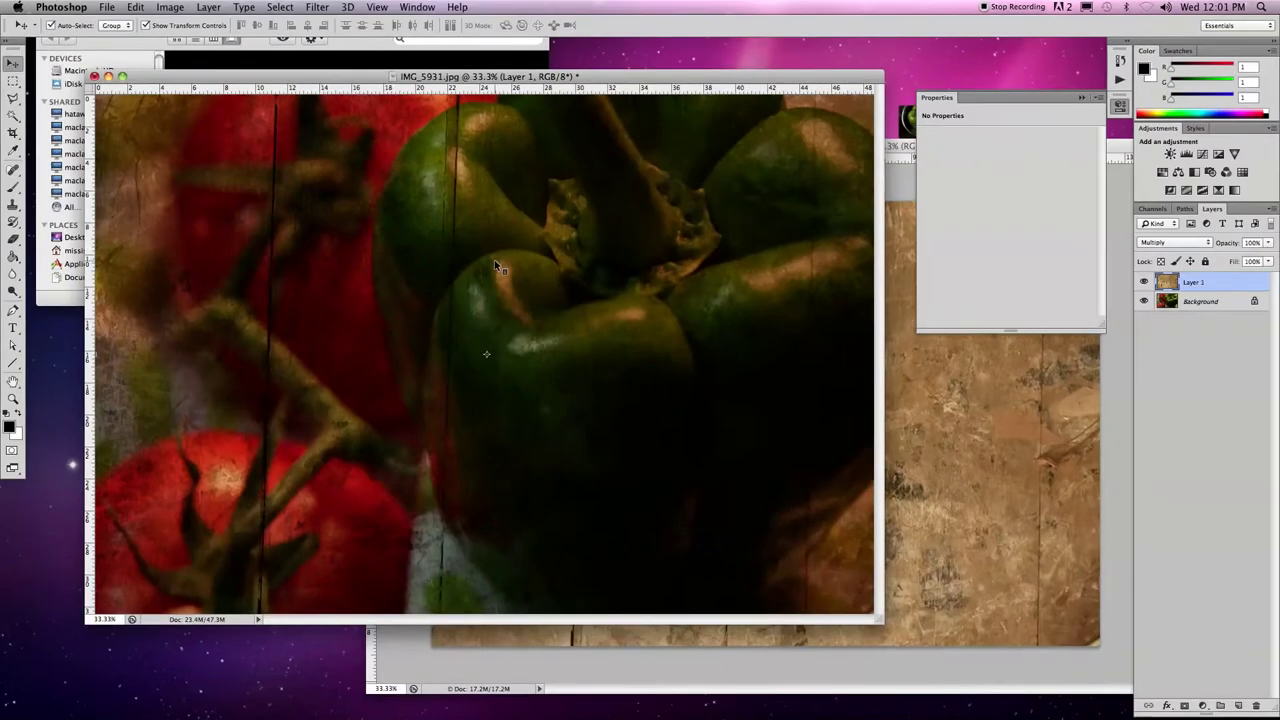
Step: Try Screen, Linear Dodge (Add) and Overlay blend modes, settling on Vivid Light
{"action": "left_click", "coordinate": [1180, 243]}
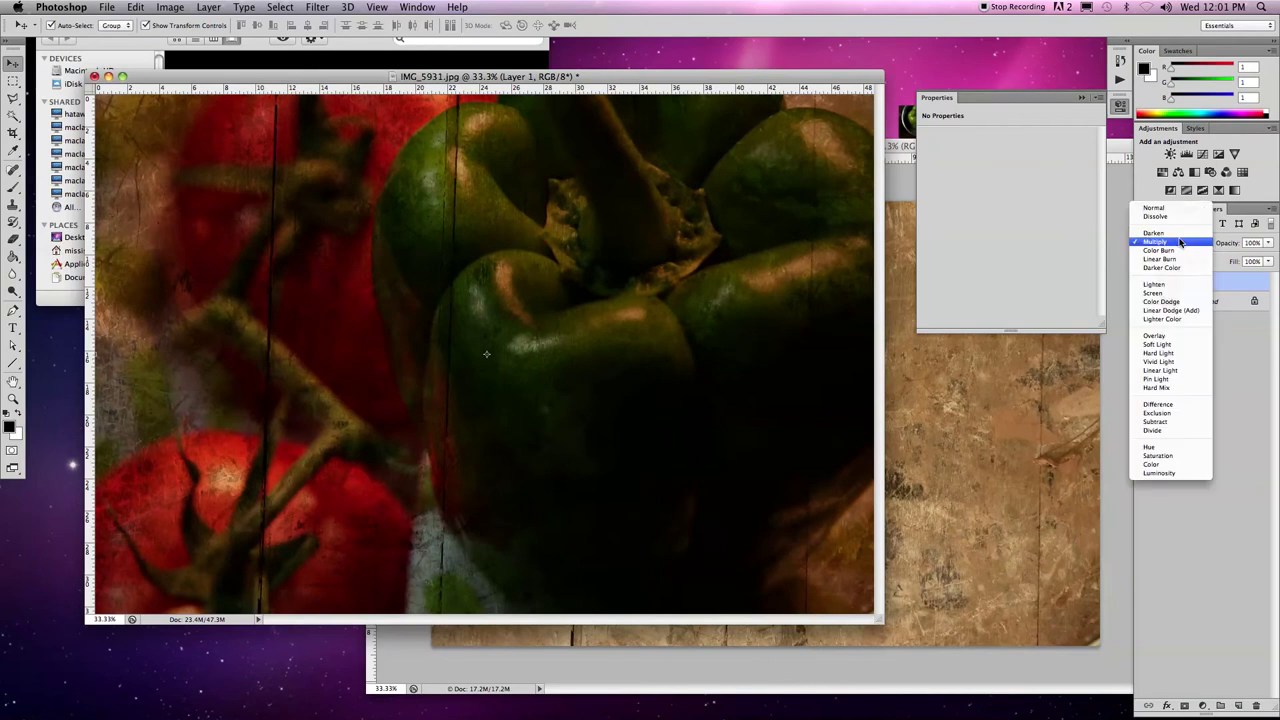
{"action": "left_click", "coordinate": [1185, 295]}
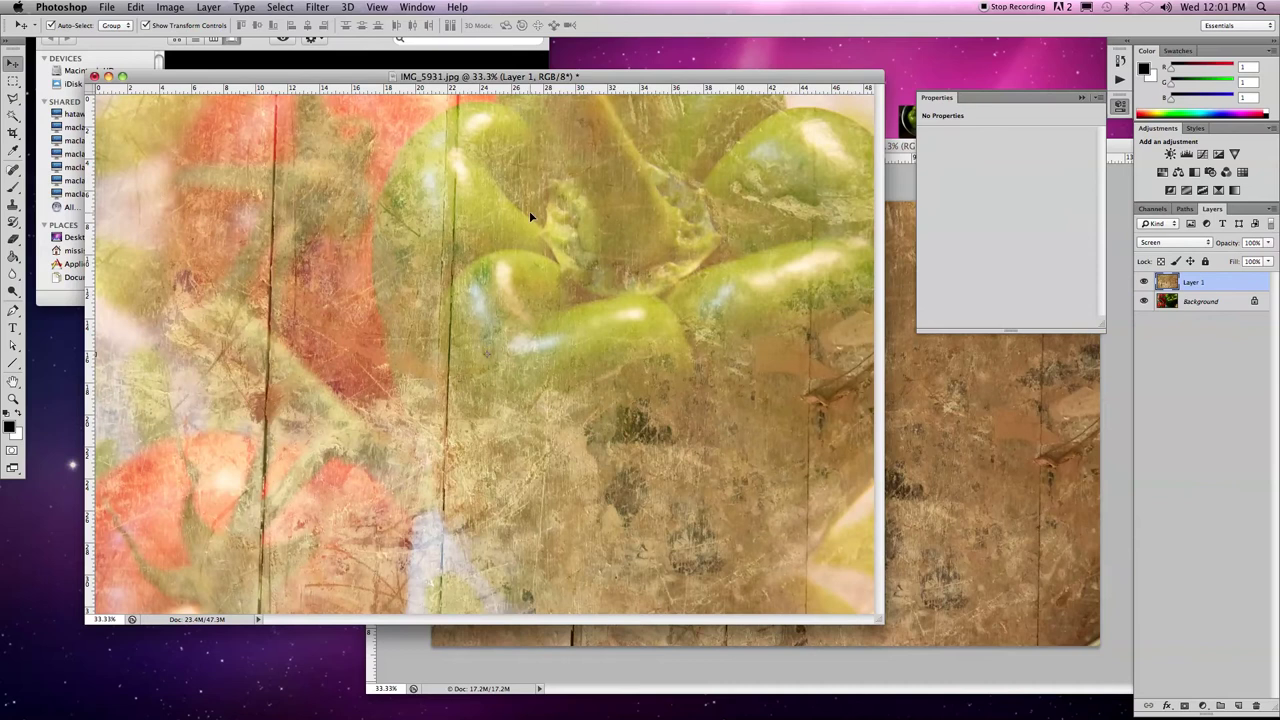
{"action": "left_click", "coordinate": [1185, 243]}
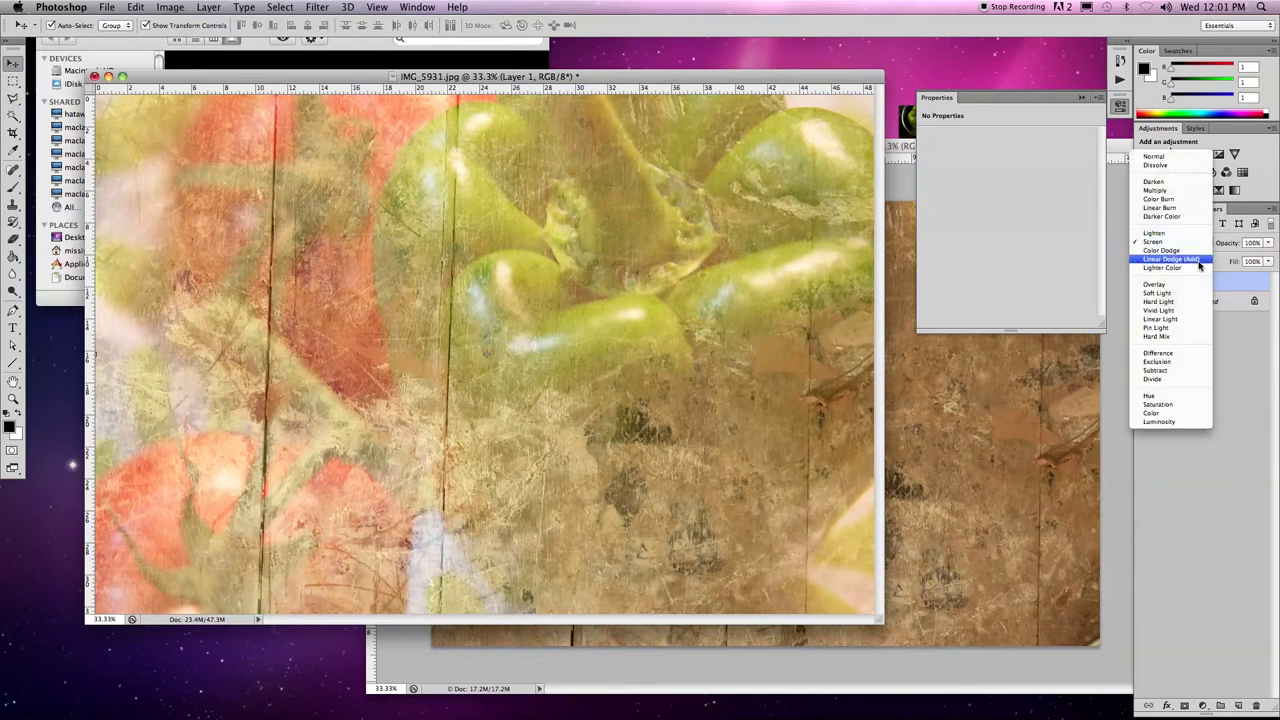
{"action": "left_click", "coordinate": [1197, 260]}
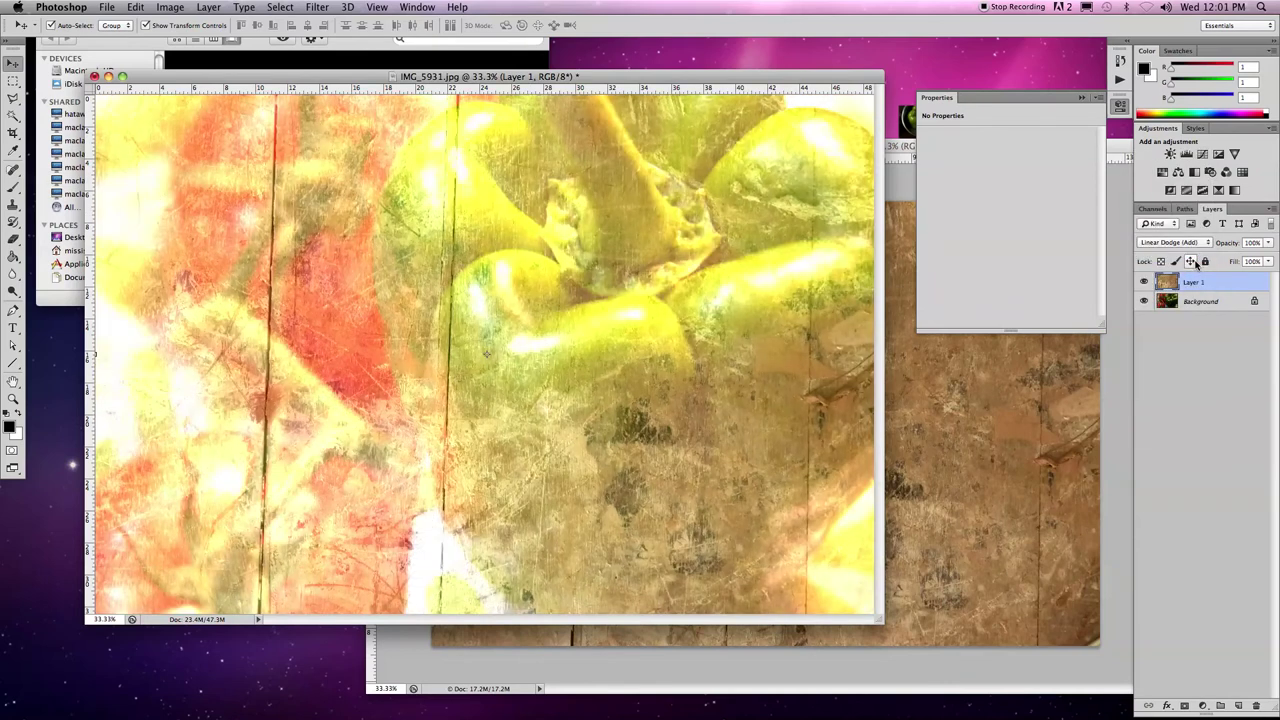
{"action": "left_click", "coordinate": [1178, 244]}
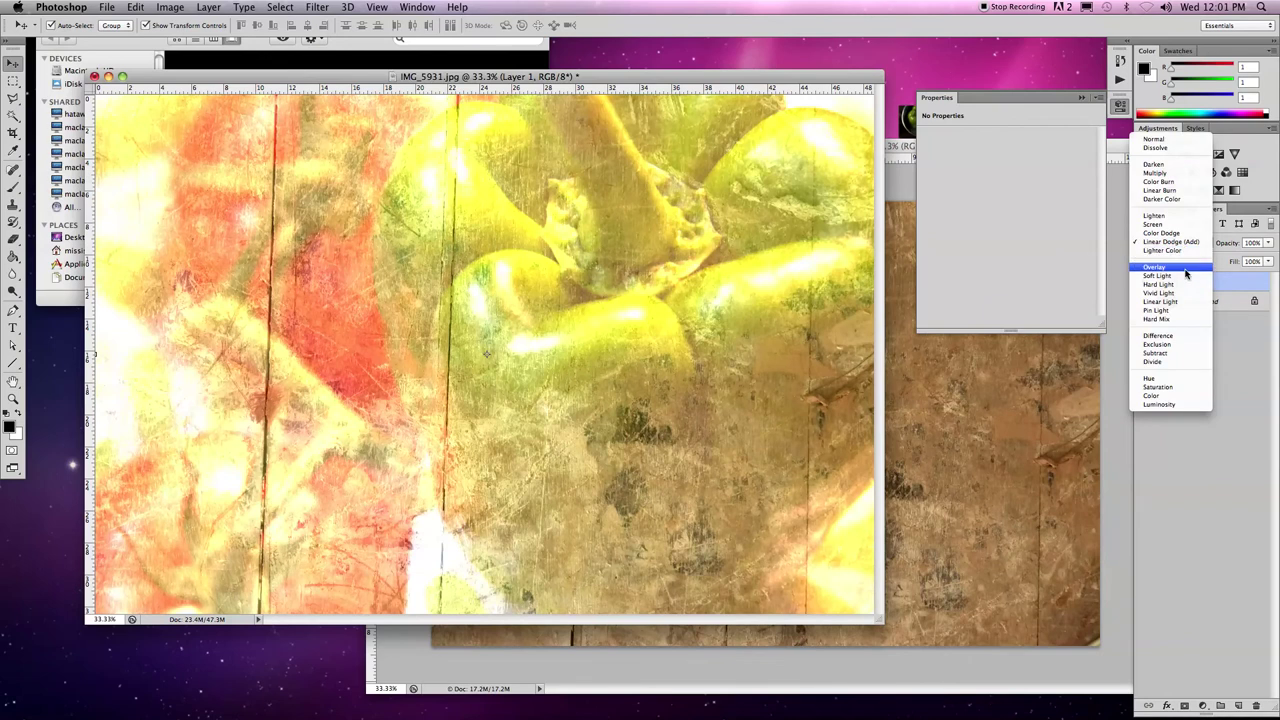
{"action": "left_click", "coordinate": [1184, 268]}
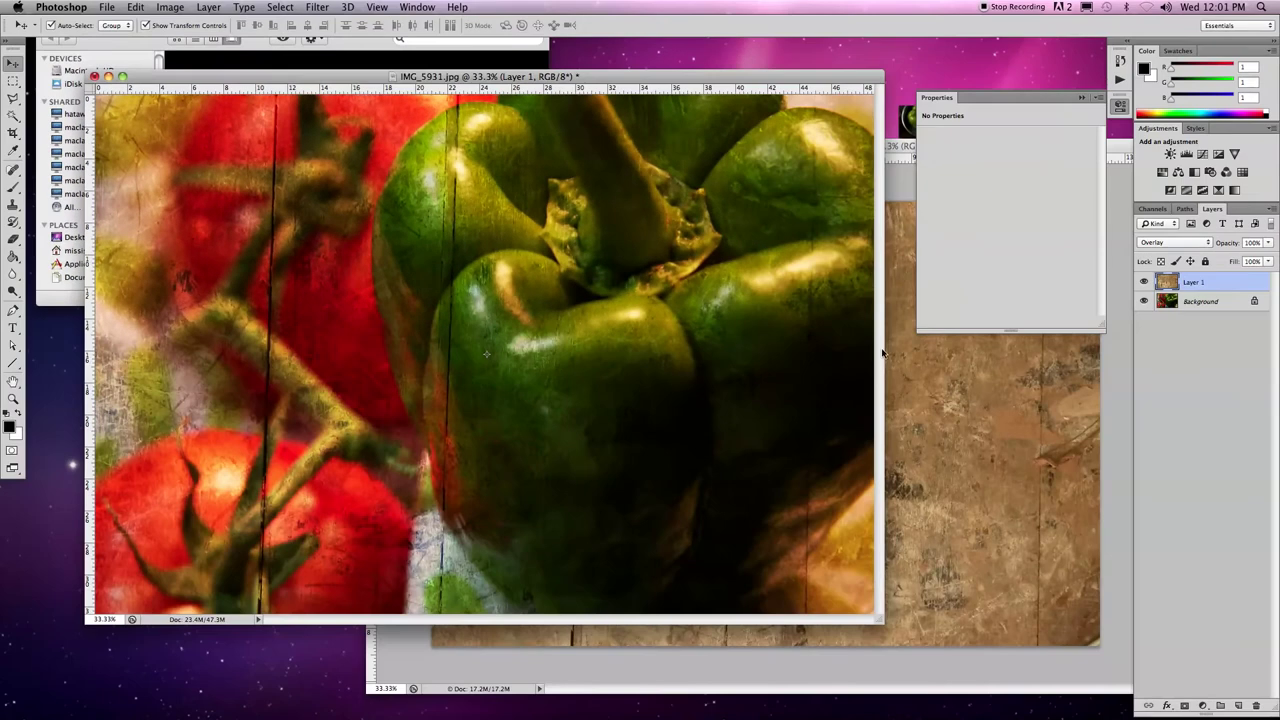
{"action": "left_click", "coordinate": [1187, 243]}
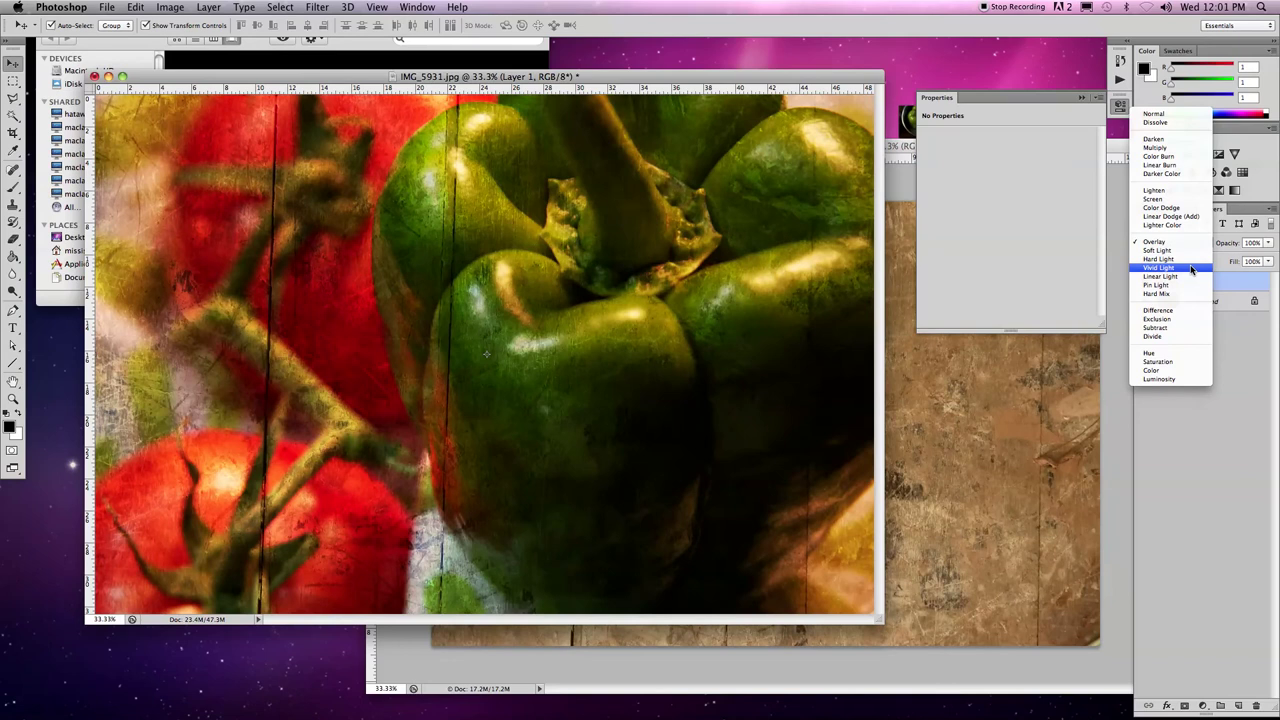
{"action": "left_click", "coordinate": [1190, 268]}
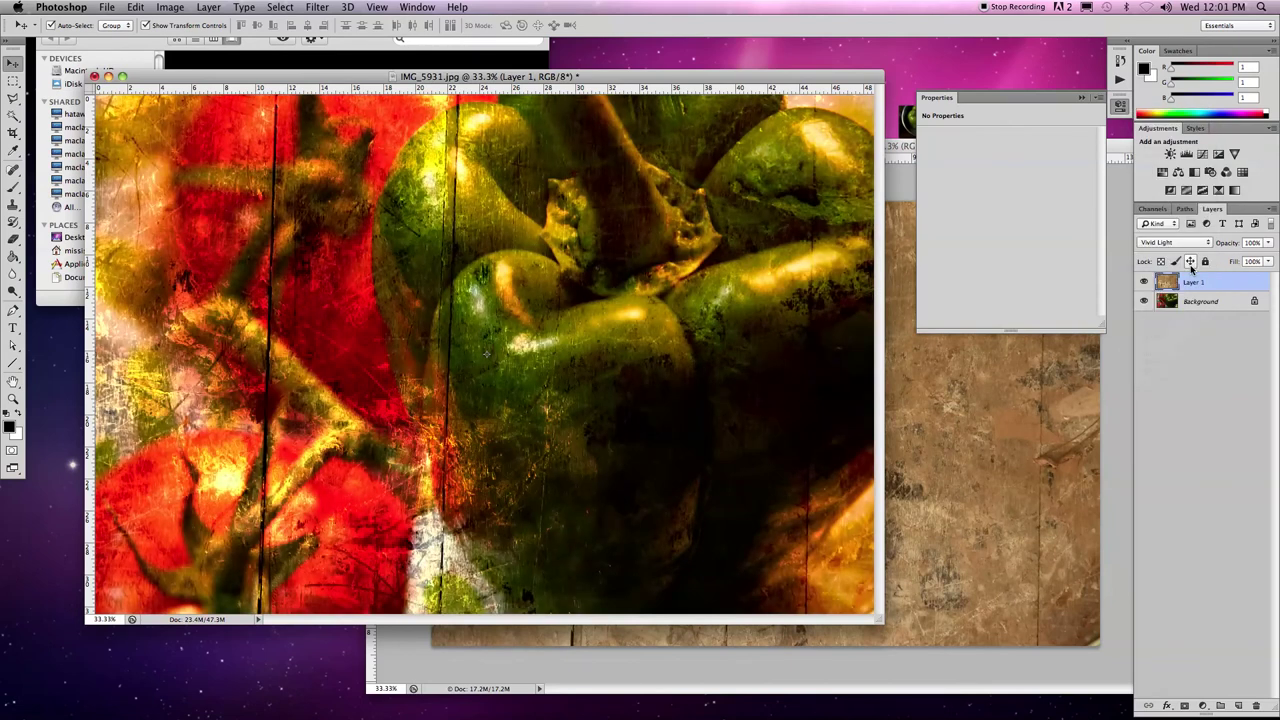
Step: Switch to Full Screen Mode with Menu Bar and try Layer 1's Opacity slider
{"action": "key", "text": "f"}
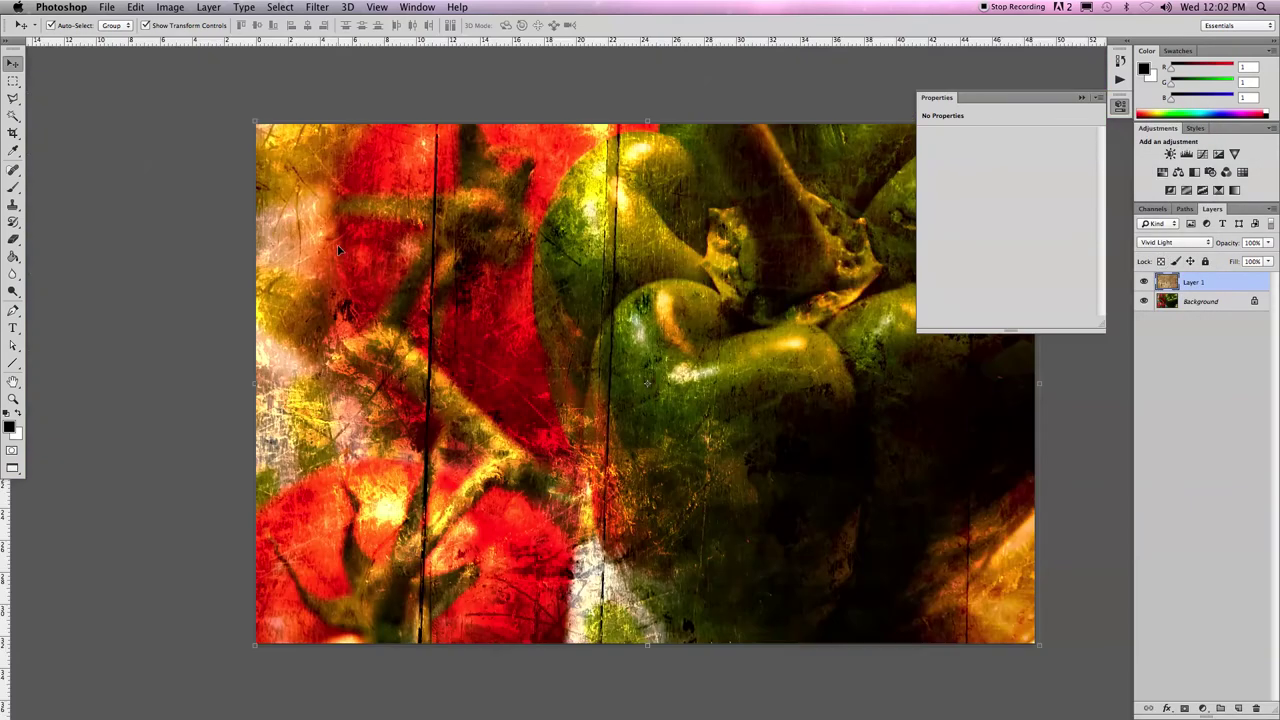
{"action": "scroll", "coordinate": [376, 265], "scroll_direction": "down", "scroll_amount": 3}
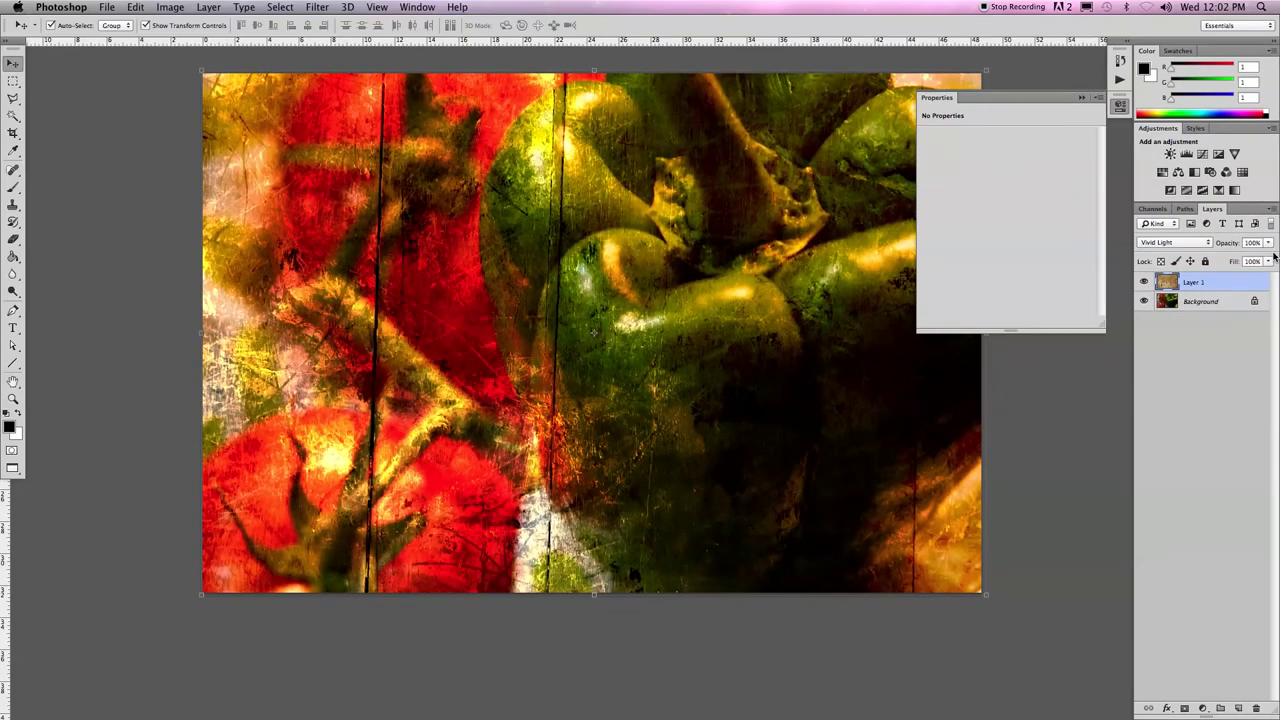
{"action": "left_click", "coordinate": [1268, 242]}
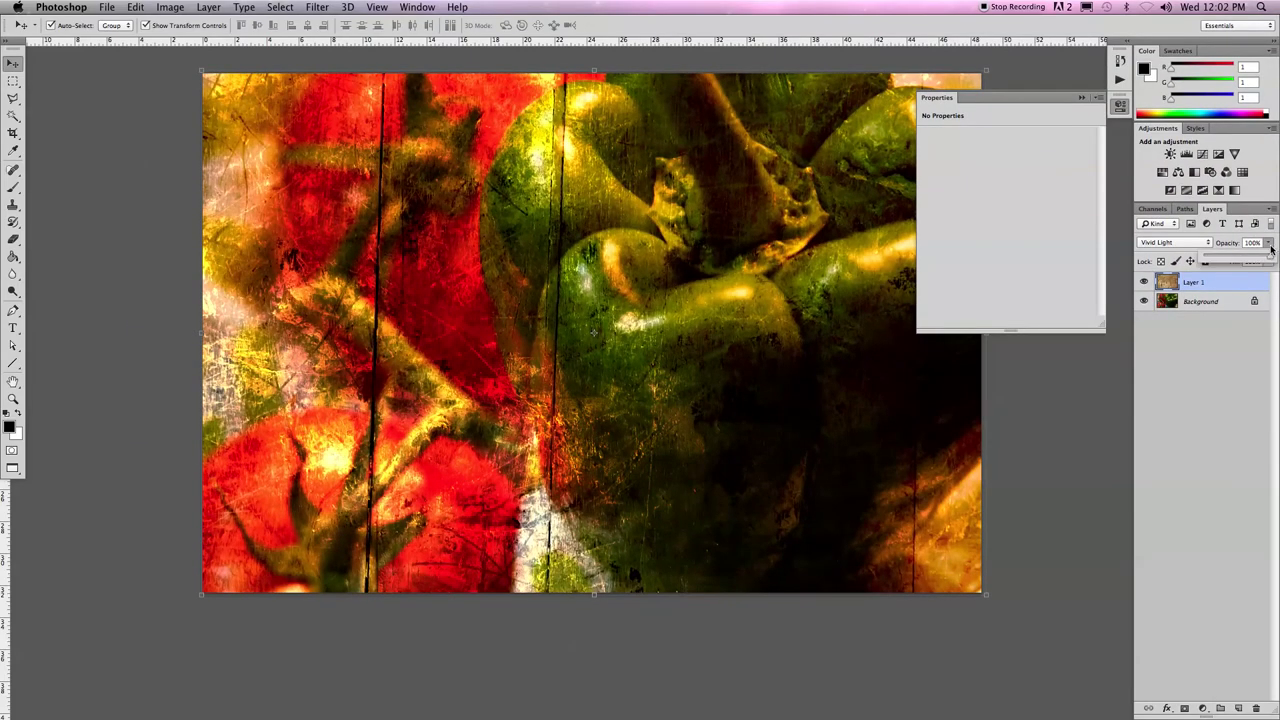
{"action": "mouse_move", "coordinate": [1268, 258]}
{"action": "left_mouse_down"}
{"action": "mouse_move", "coordinate": [1214, 261]}
{"action": "mouse_move", "coordinate": [1263, 261]}
{"action": "left_mouse_up"}
{"action": "left_click", "coordinate": [1162, 349]}
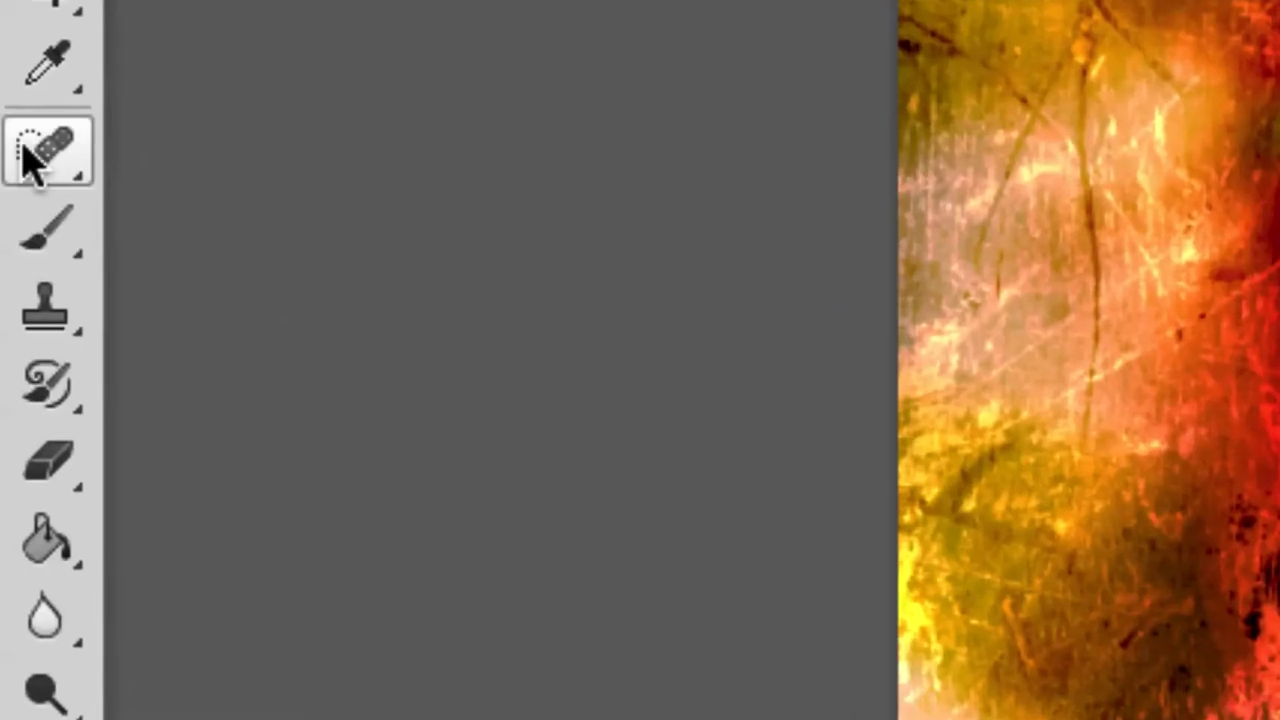
Step: Use the Spot Healing Brush on Layer 1 to heal the vertical crack in the wood texture
{"action": "left_click", "coordinate": [26, 157]}
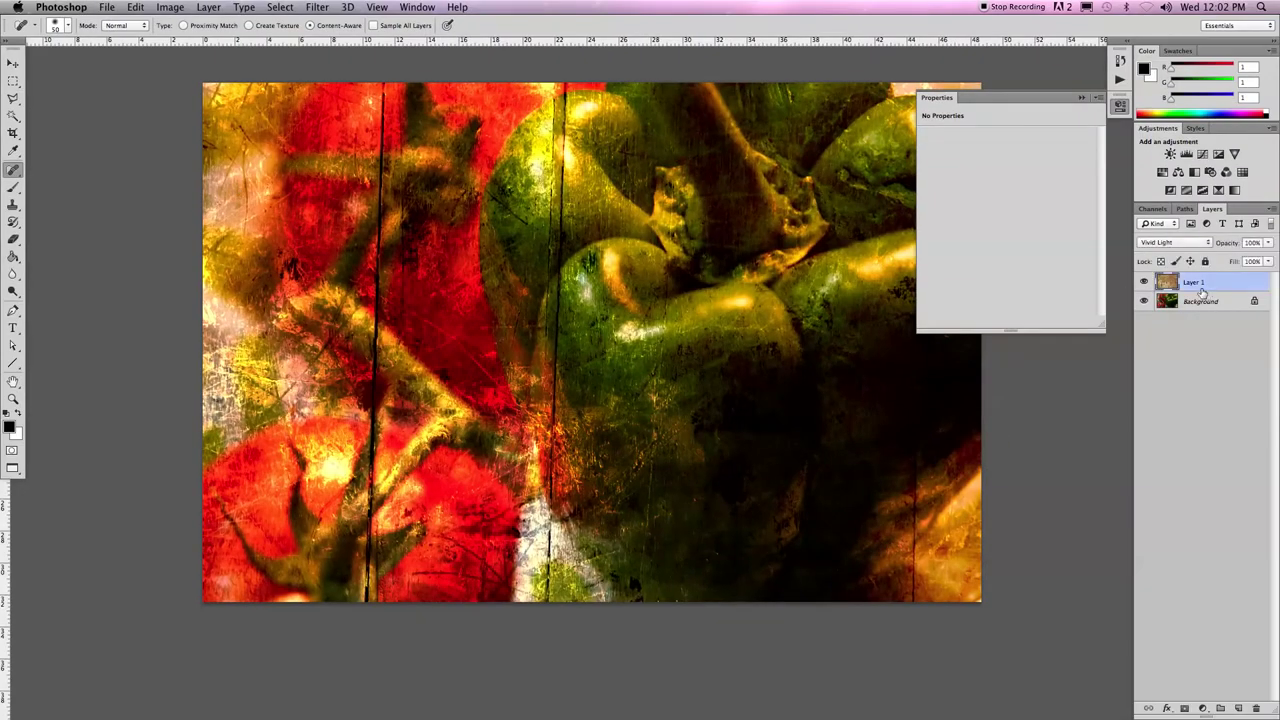
{"action": "left_click", "coordinate": [1205, 286]}
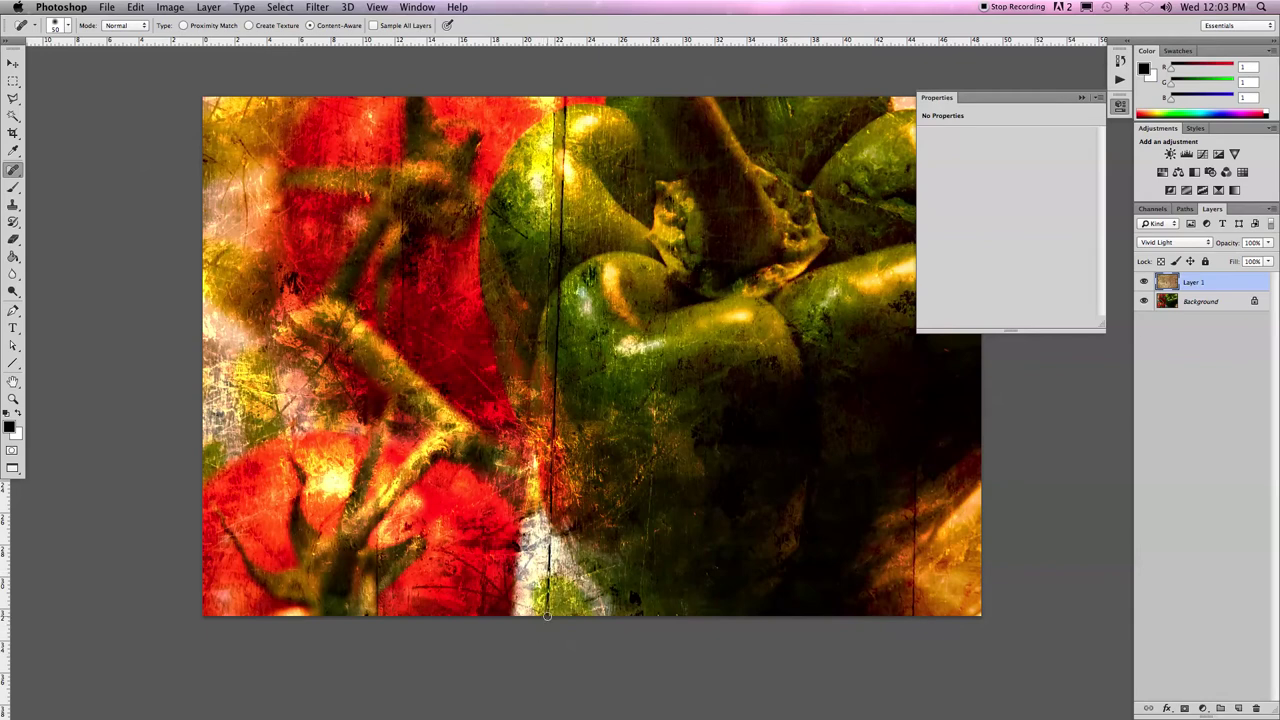
{"action": "left_click", "coordinate": [547, 616], "text": "shift"}
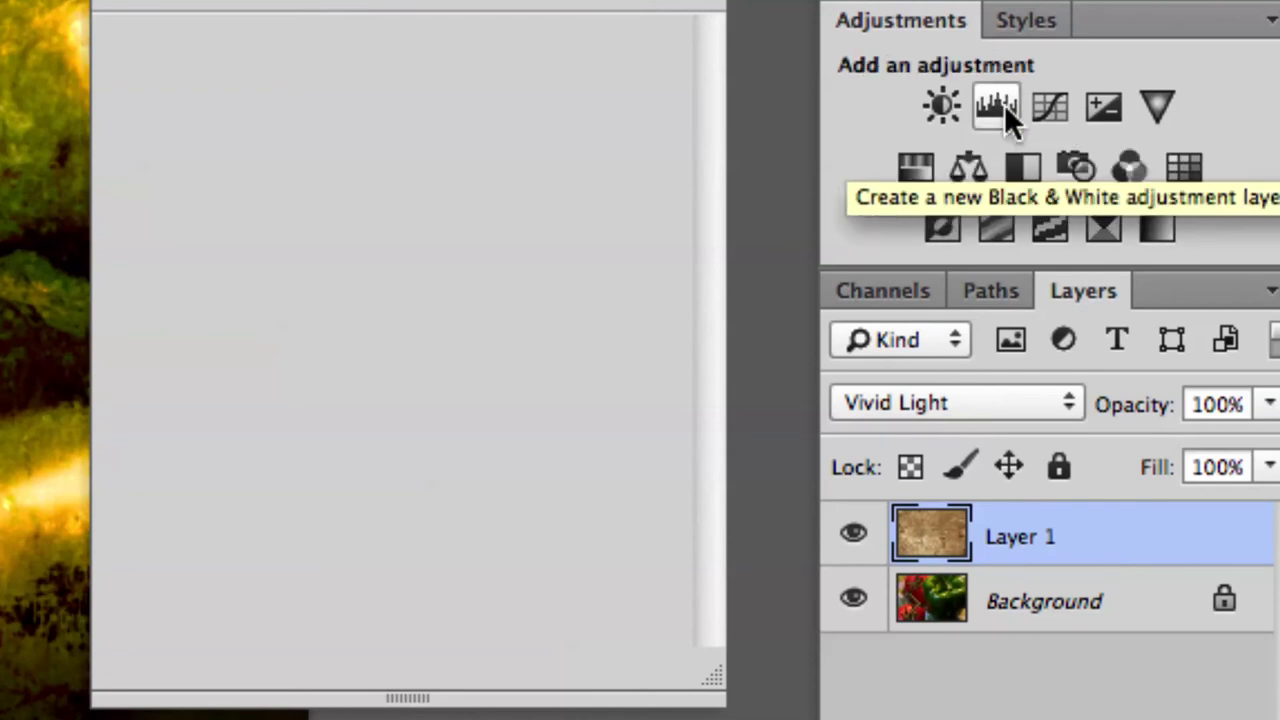
Step: Add a Hue/Saturation layer (Hue -27, Saturation +60, Lightness +8), then return to Standard Screen Mode
{"action": "left_click", "coordinate": [919, 168]}
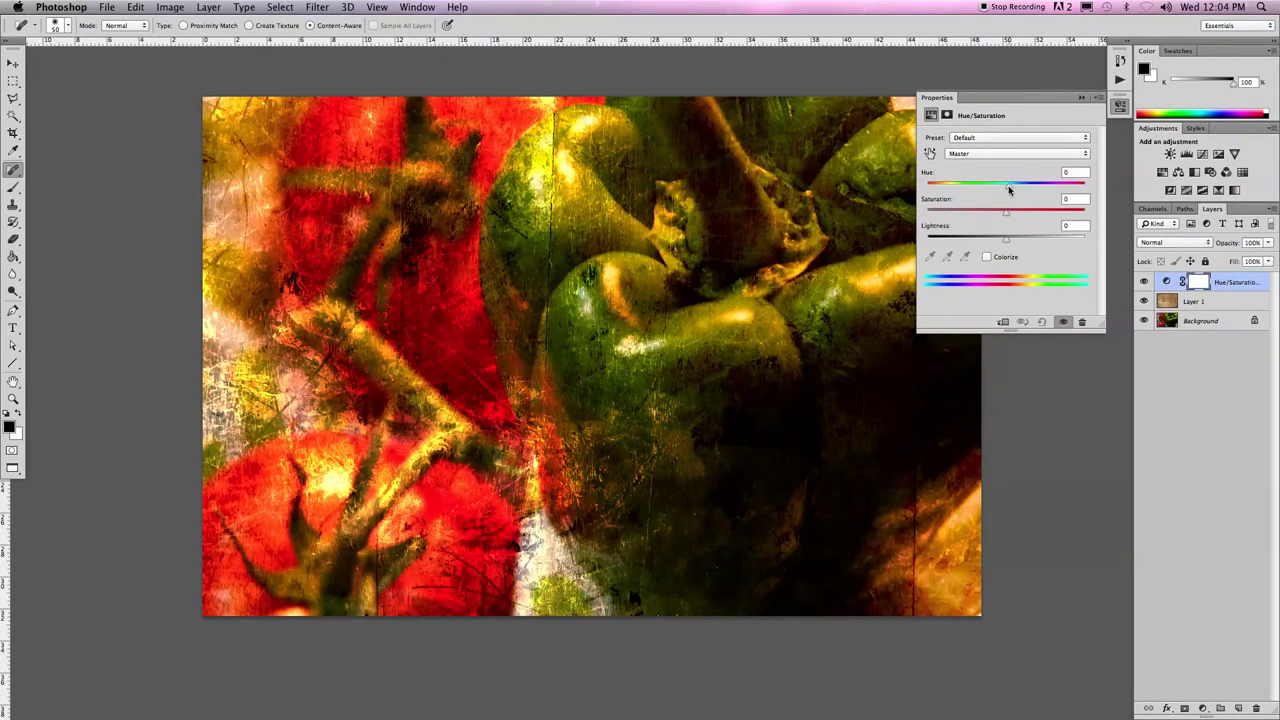
{"action": "left_click_drag", "start_coordinate": [1008, 187], "coordinate": [1084, 220]}
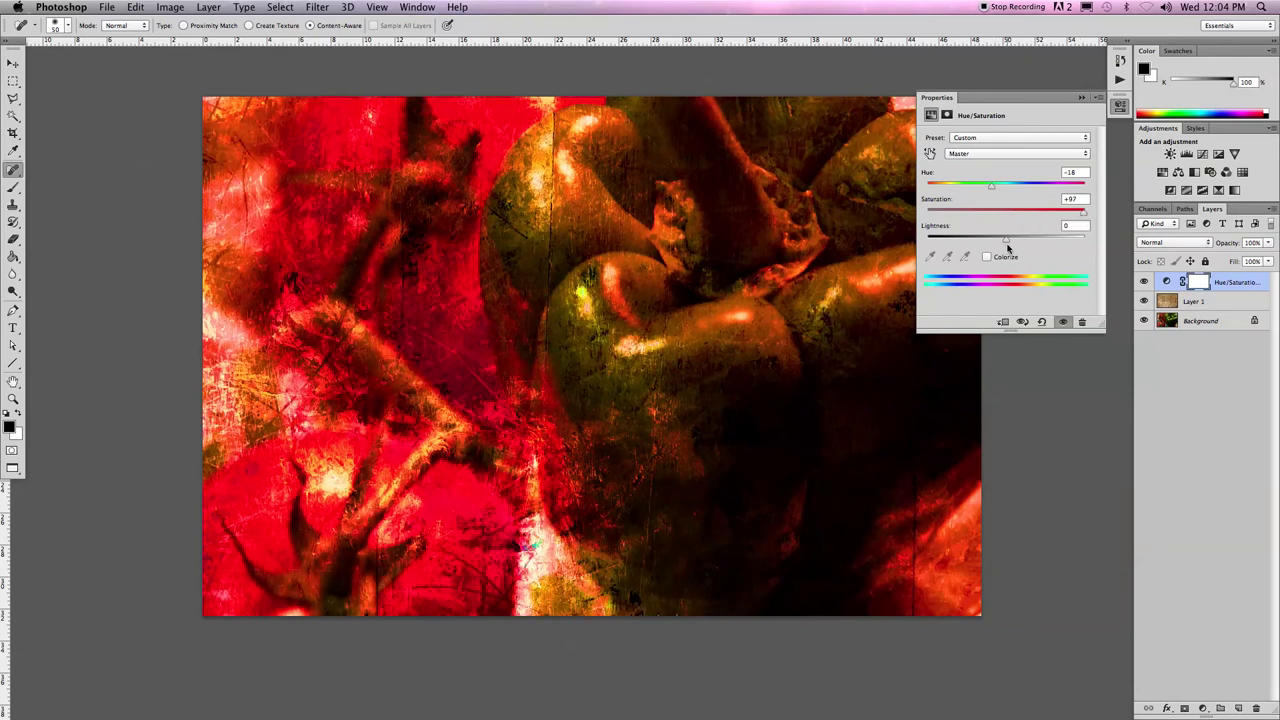
{"action": "left_click_drag", "start_coordinate": [1008, 242], "coordinate": [1020, 243]}
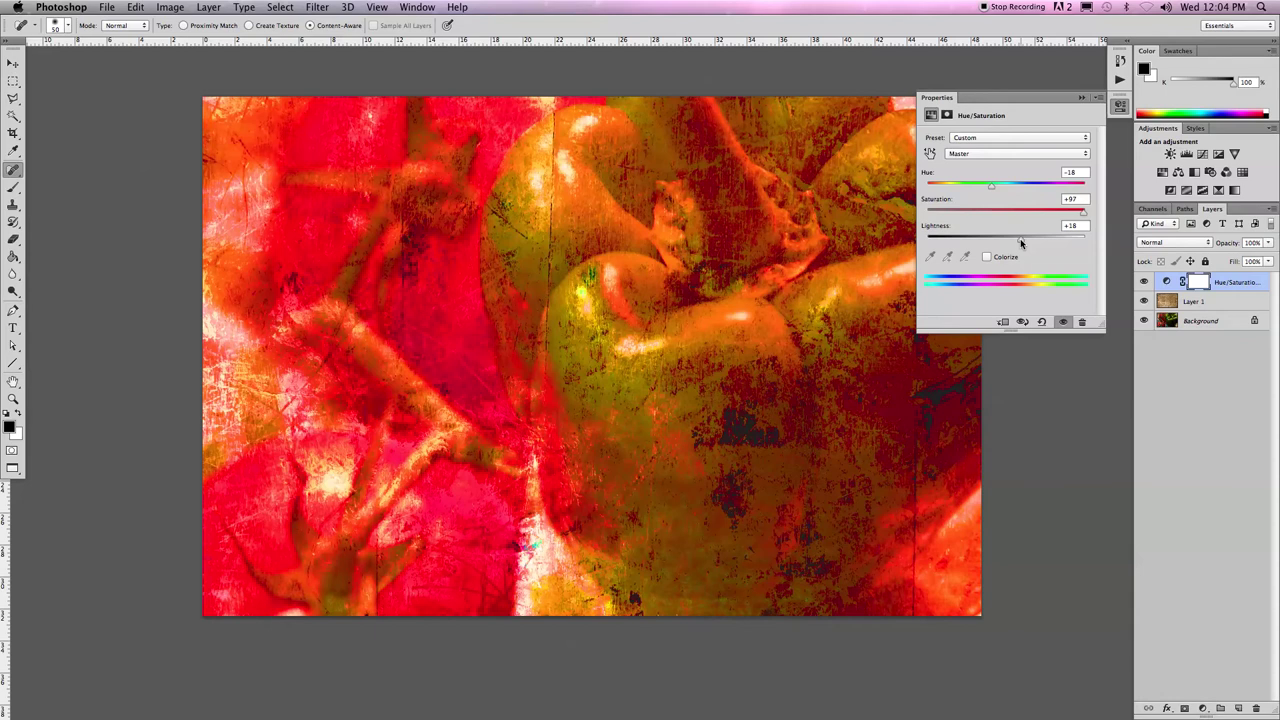
{"action": "left_click_drag", "start_coordinate": [1083, 212], "coordinate": [985, 187]}
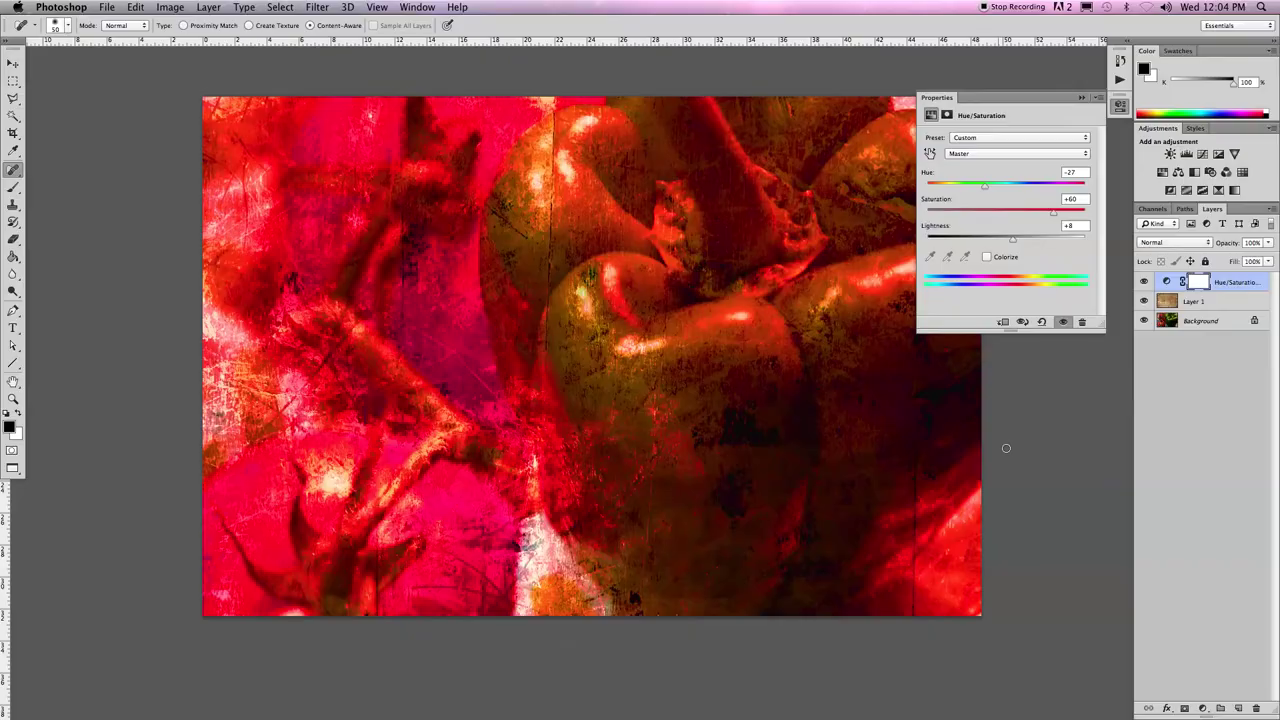
{"action": "key", "text": "f"}
{"action": "key", "text": "f"}
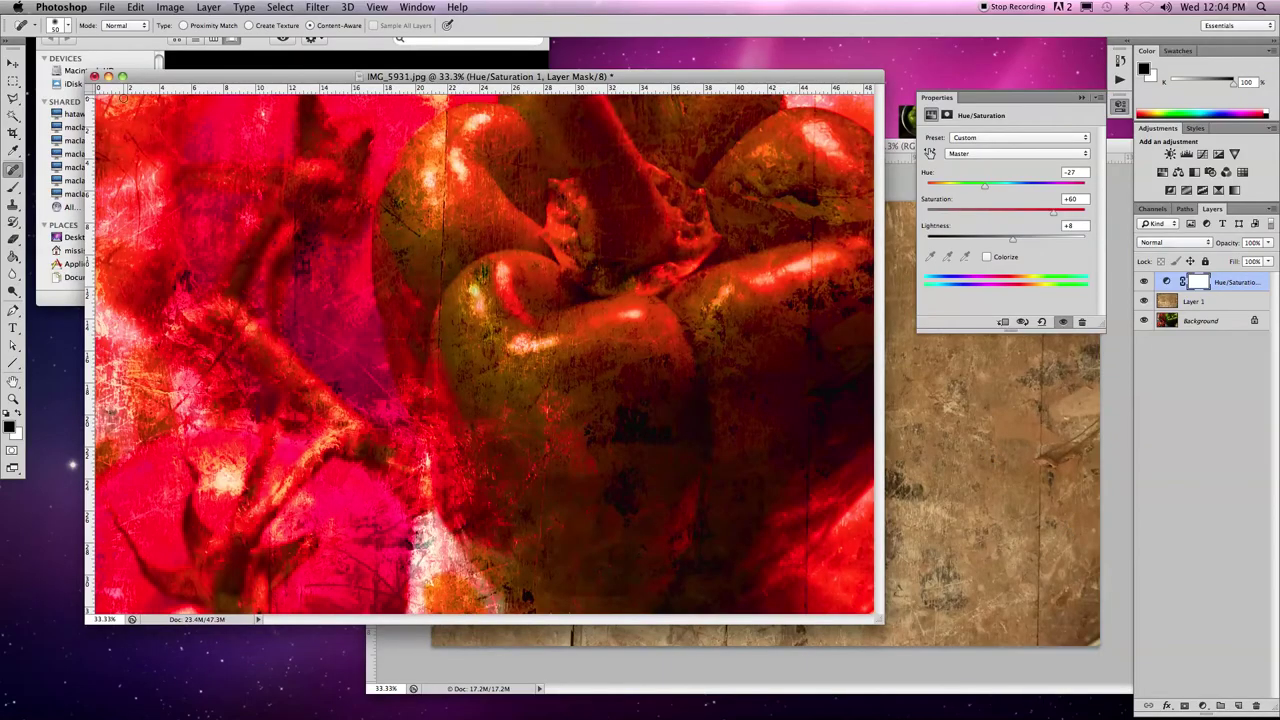
Step: Close the pepper and texture documents without saving, then close the Textures folder window
{"action": "left_click", "coordinate": [94, 77]}
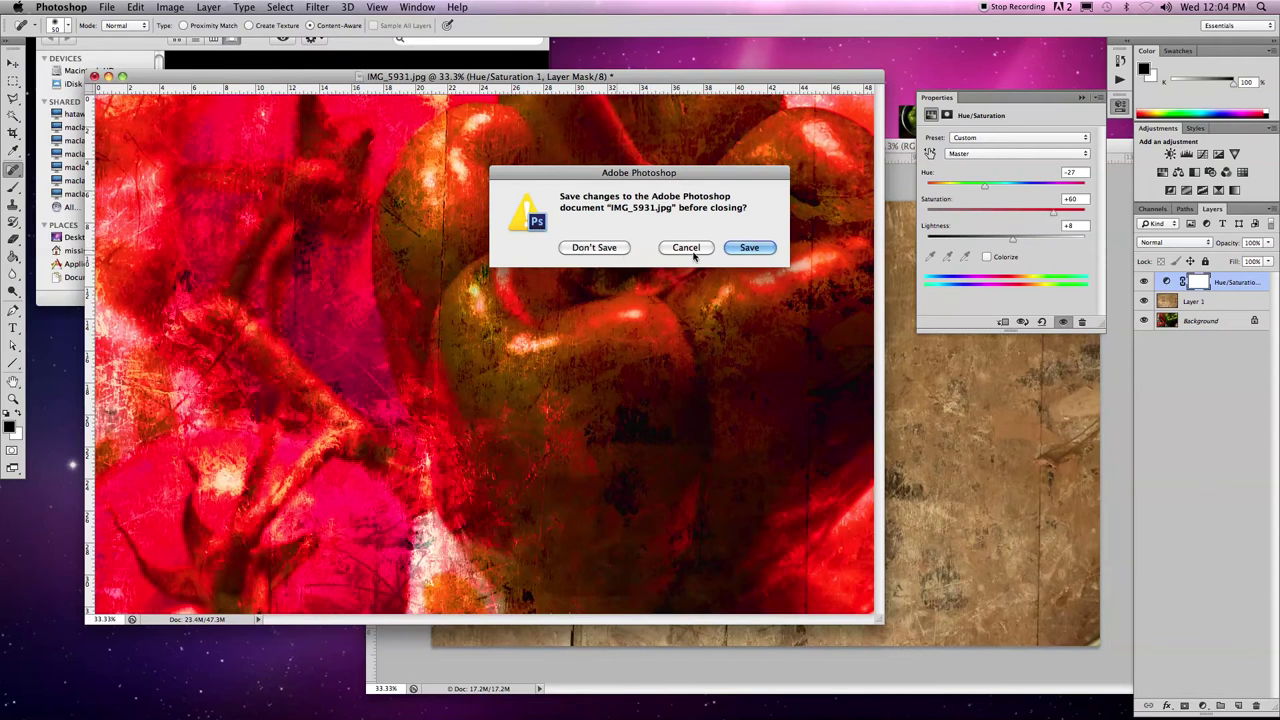
{"action": "left_click", "coordinate": [598, 253]}
{"action": "key", "text": "super+w"}
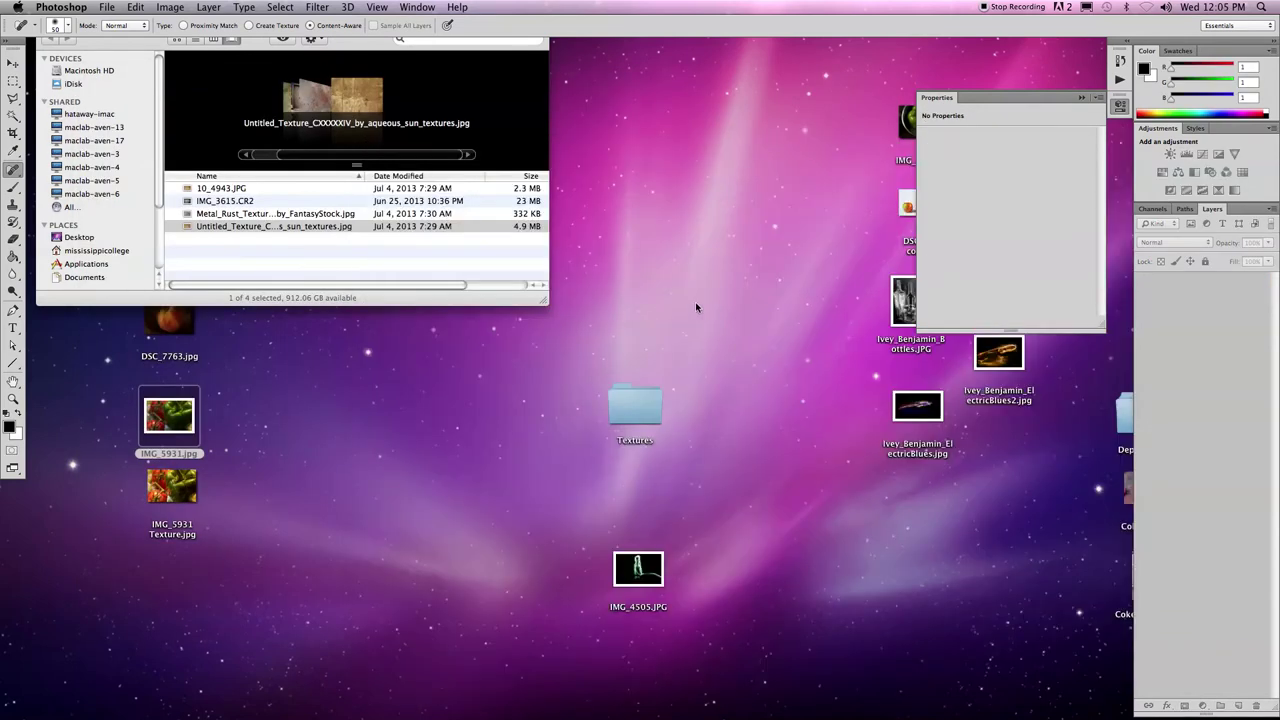
{"action": "left_click", "coordinate": [411, 301]}
{"action": "key", "text": "super+w"}
Step: Quick Look the bottle photo IMG_4505.JPG, then open it in Photoshop
{"action": "left_click_drag", "start_coordinate": [640, 570], "coordinate": [518, 425]}
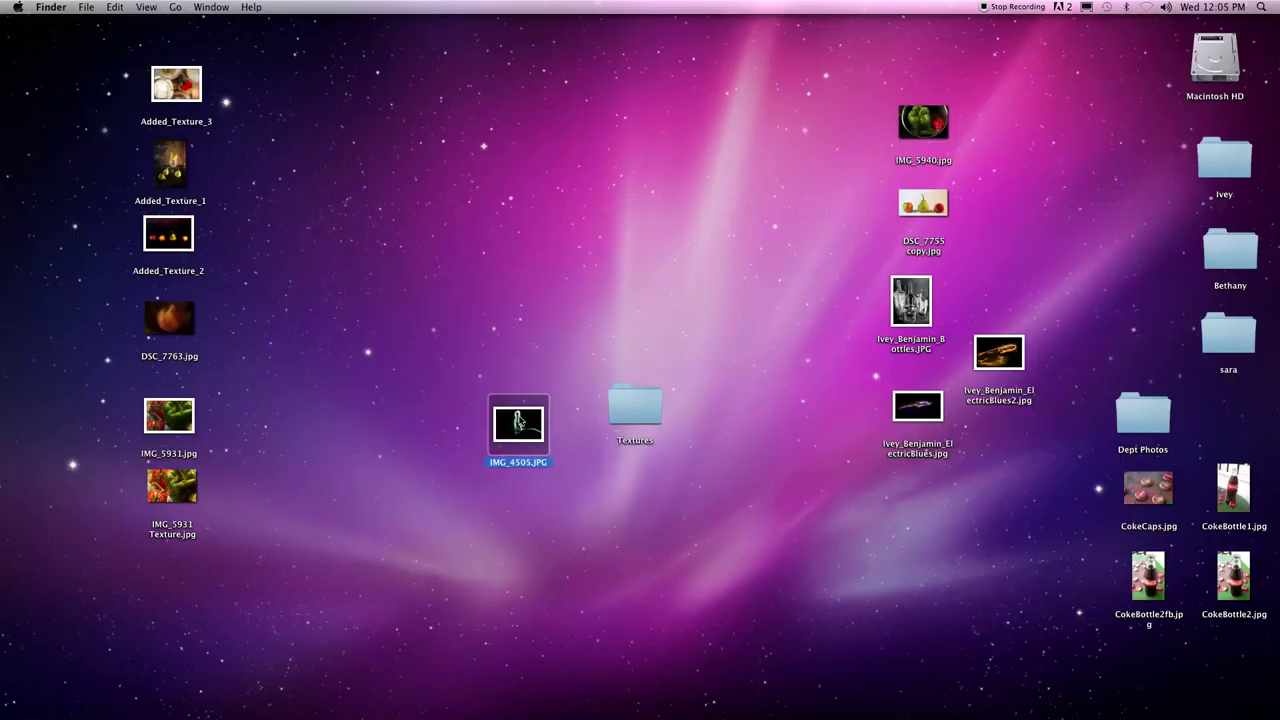
{"action": "key", "text": "space"}
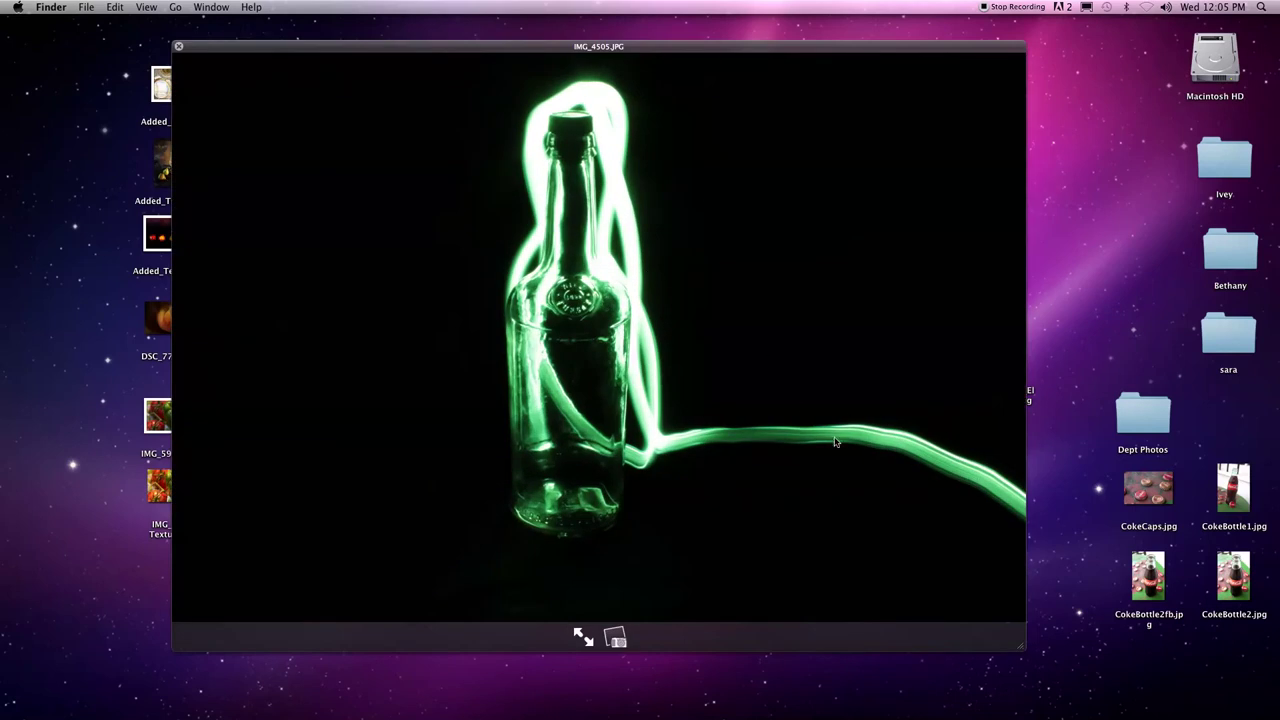
{"action": "key", "text": "space"}
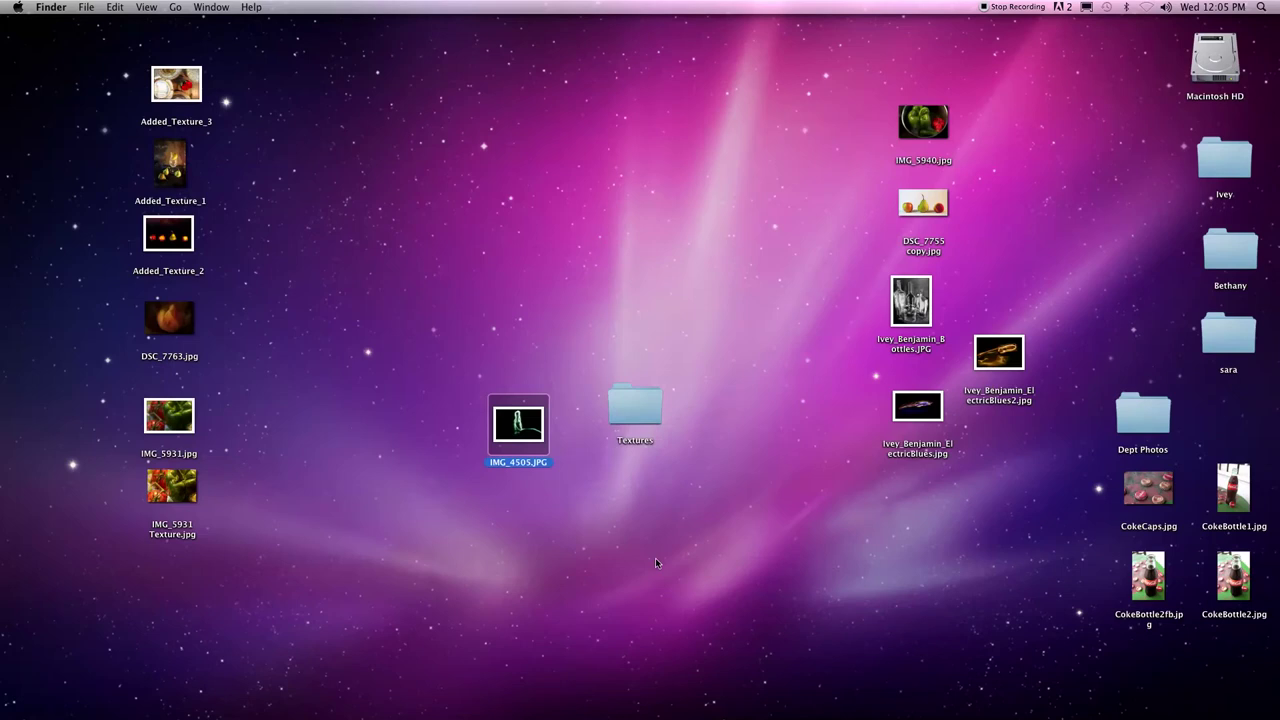
{"action": "left_click_drag", "start_coordinate": [517, 440], "coordinate": [515, 690]}
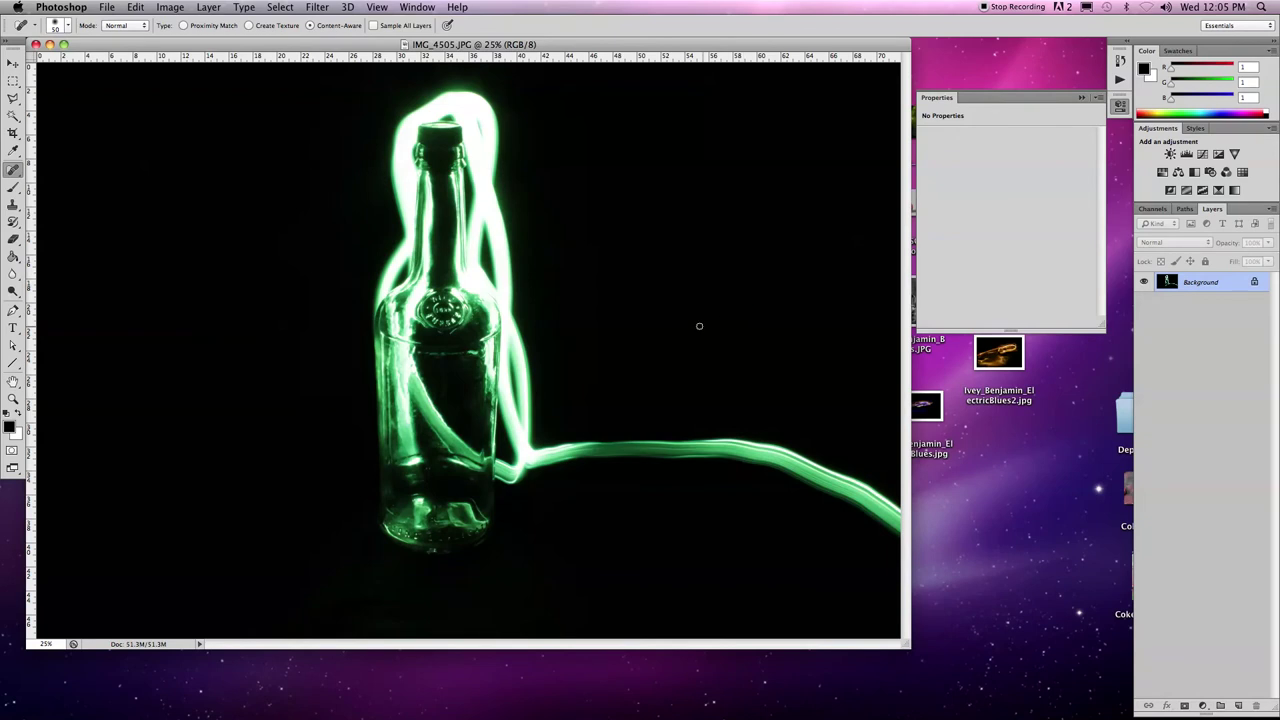
Step: Switch IMG_4505.JPG to Full Screen Mode with Menu Bar on a grey background
{"action": "key", "text": "f"}
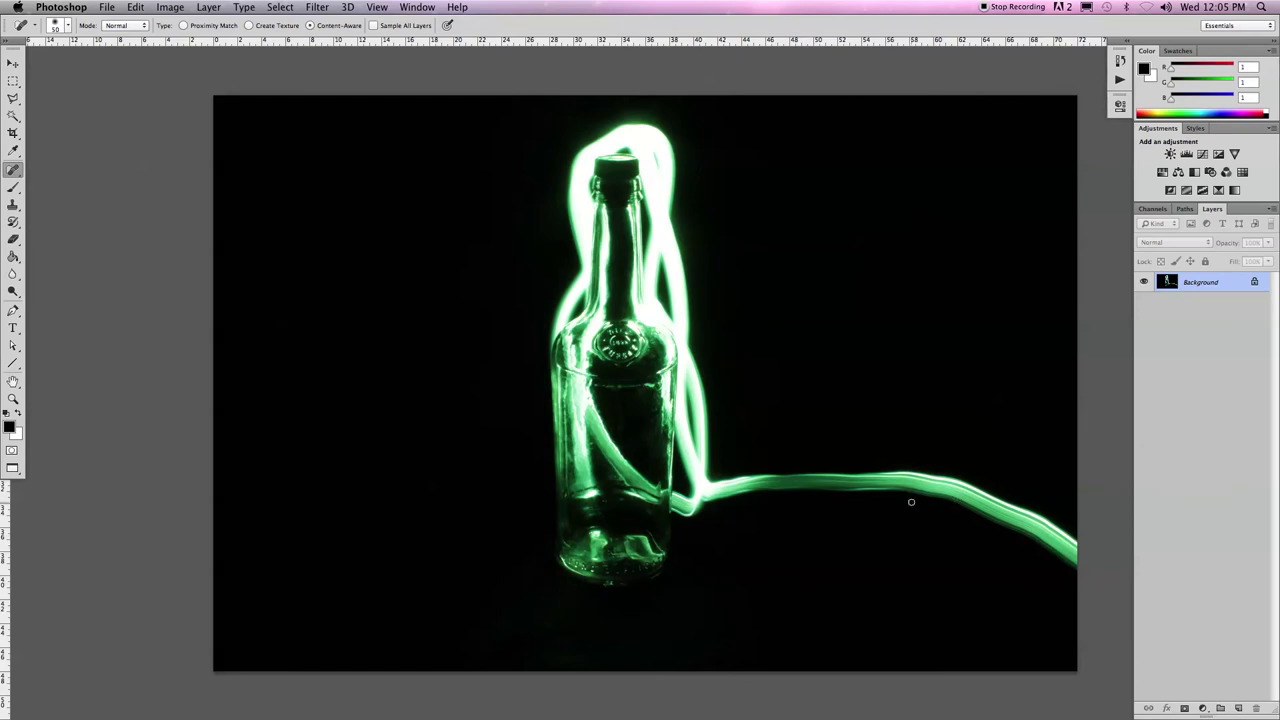
Step: Paint black at 50% opacity over the light streak's right end so it fades out
{"action": "left_click", "coordinate": [13, 187]}
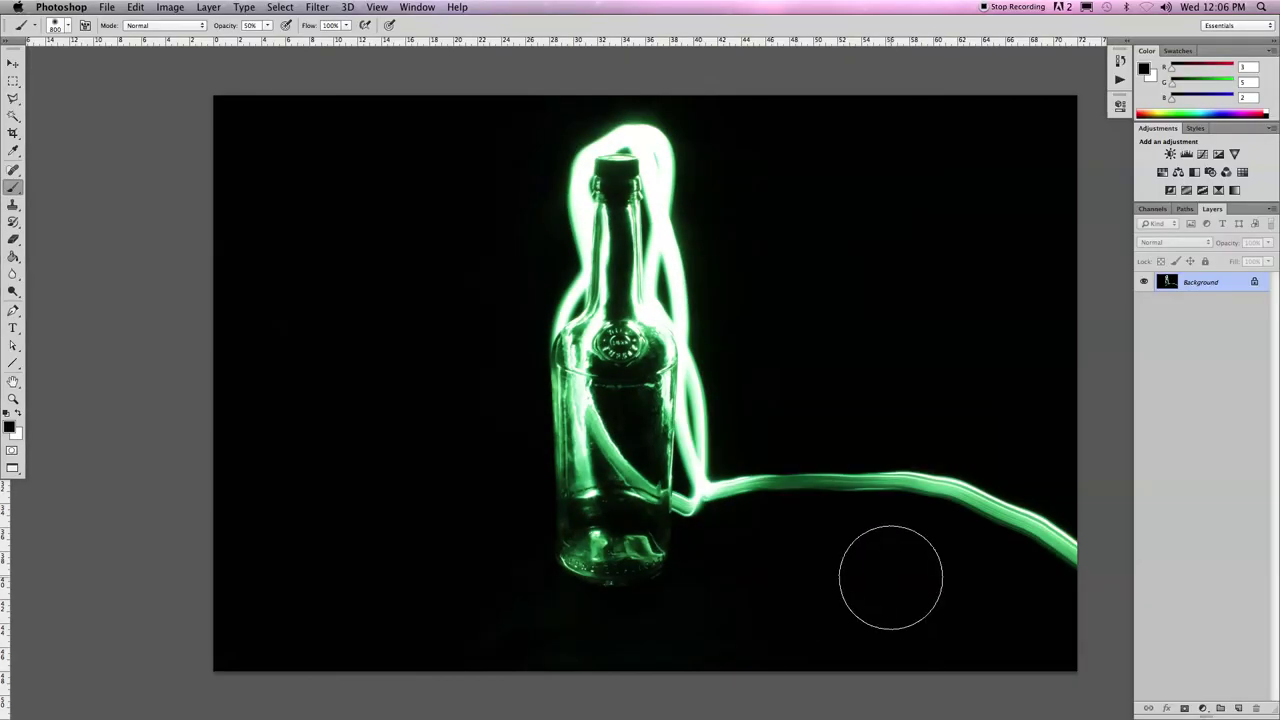
{"action": "mouse_move", "coordinate": [951, 486]}
{"action": "left_mouse_down"}
{"action": "mouse_move", "coordinate": [1036, 543]}
{"action": "mouse_move", "coordinate": [874, 482]}
{"action": "mouse_move", "coordinate": [926, 481]}
{"action": "mouse_move", "coordinate": [1098, 555]}
{"action": "mouse_move", "coordinate": [941, 486]}
{"action": "mouse_move", "coordinate": [1136, 596]}
{"action": "mouse_move", "coordinate": [967, 517]}
{"action": "mouse_move", "coordinate": [829, 474]}
{"action": "mouse_move", "coordinate": [1091, 564]}
{"action": "mouse_move", "coordinate": [945, 510]}
{"action": "mouse_move", "coordinate": [1004, 518]}
{"action": "mouse_move", "coordinate": [1065, 545]}
{"action": "mouse_move", "coordinate": [1100, 589]}
{"action": "mouse_move", "coordinate": [1078, 555]}
{"action": "mouse_move", "coordinate": [1150, 600]}
{"action": "mouse_move", "coordinate": [899, 496]}
{"action": "mouse_move", "coordinate": [930, 488]}
{"action": "mouse_move", "coordinate": [1114, 580]}
{"action": "mouse_move", "coordinate": [906, 495]}
{"action": "mouse_move", "coordinate": [842, 492]}
{"action": "mouse_move", "coordinate": [917, 509]}
{"action": "mouse_move", "coordinate": [861, 472]}
{"action": "mouse_move", "coordinate": [853, 493]}
{"action": "mouse_move", "coordinate": [884, 514]}
{"action": "mouse_move", "coordinate": [915, 468]}
{"action": "mouse_move", "coordinate": [1116, 636]}
{"action": "mouse_move", "coordinate": [1032, 502]}
{"action": "mouse_move", "coordinate": [1047, 526]}
{"action": "mouse_move", "coordinate": [1007, 568]}
{"action": "mouse_move", "coordinate": [955, 544]}
{"action": "mouse_move", "coordinate": [1019, 472]}
{"action": "mouse_move", "coordinate": [865, 504]}
{"action": "mouse_move", "coordinate": [902, 507]}
{"action": "mouse_move", "coordinate": [766, 485]}
{"action": "mouse_move", "coordinate": [810, 475]}
{"action": "mouse_move", "coordinate": [945, 492]}
{"action": "mouse_move", "coordinate": [896, 476]}
{"action": "mouse_move", "coordinate": [1008, 486]}
{"action": "mouse_move", "coordinate": [995, 493]}
{"action": "mouse_move", "coordinate": [1071, 510]}
{"action": "mouse_move", "coordinate": [1087, 555]}
{"action": "mouse_move", "coordinate": [934, 419]}
{"action": "mouse_move", "coordinate": [900, 420]}
{"action": "mouse_move", "coordinate": [1075, 522]}
{"action": "mouse_move", "coordinate": [961, 534]}
{"action": "mouse_move", "coordinate": [887, 403]}
{"action": "mouse_move", "coordinate": [968, 464]}
{"action": "mouse_move", "coordinate": [957, 489]}
{"action": "mouse_move", "coordinate": [1007, 654]}
{"action": "left_mouse_up"}
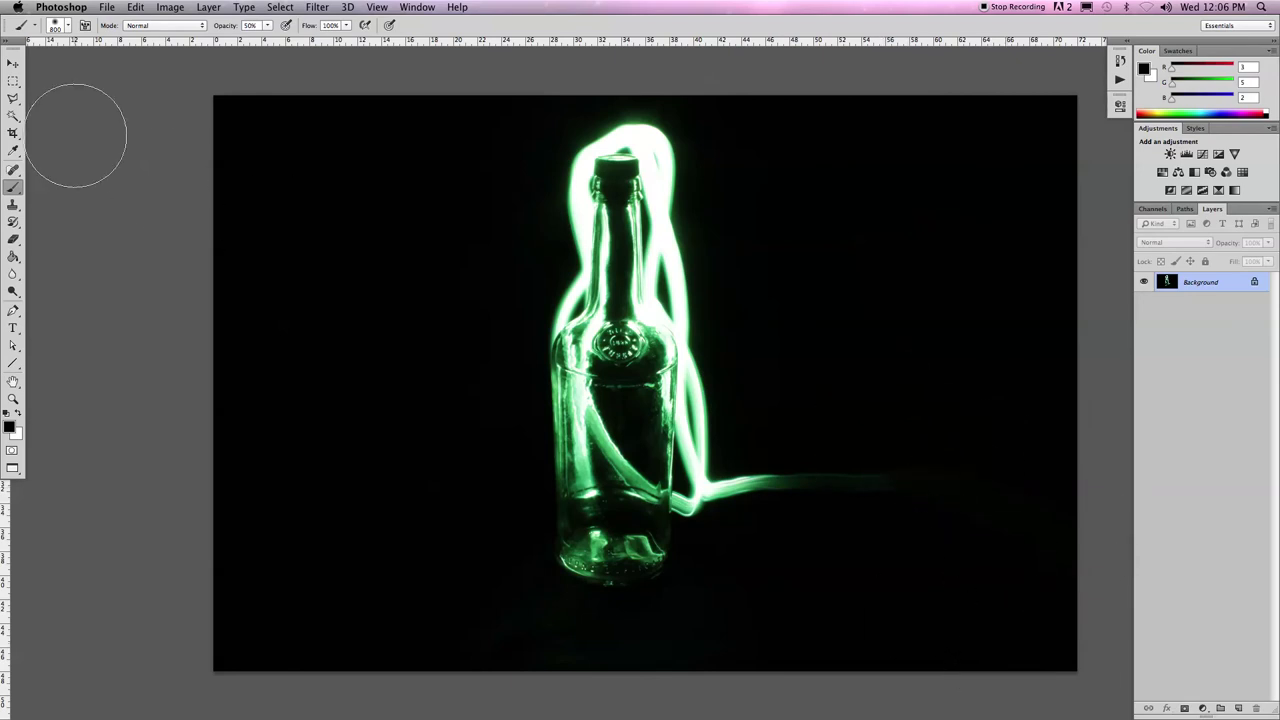
Step: Crop the left and right sides in to a narrow portrait frame around the bottle
{"action": "left_click", "coordinate": [12, 132]}
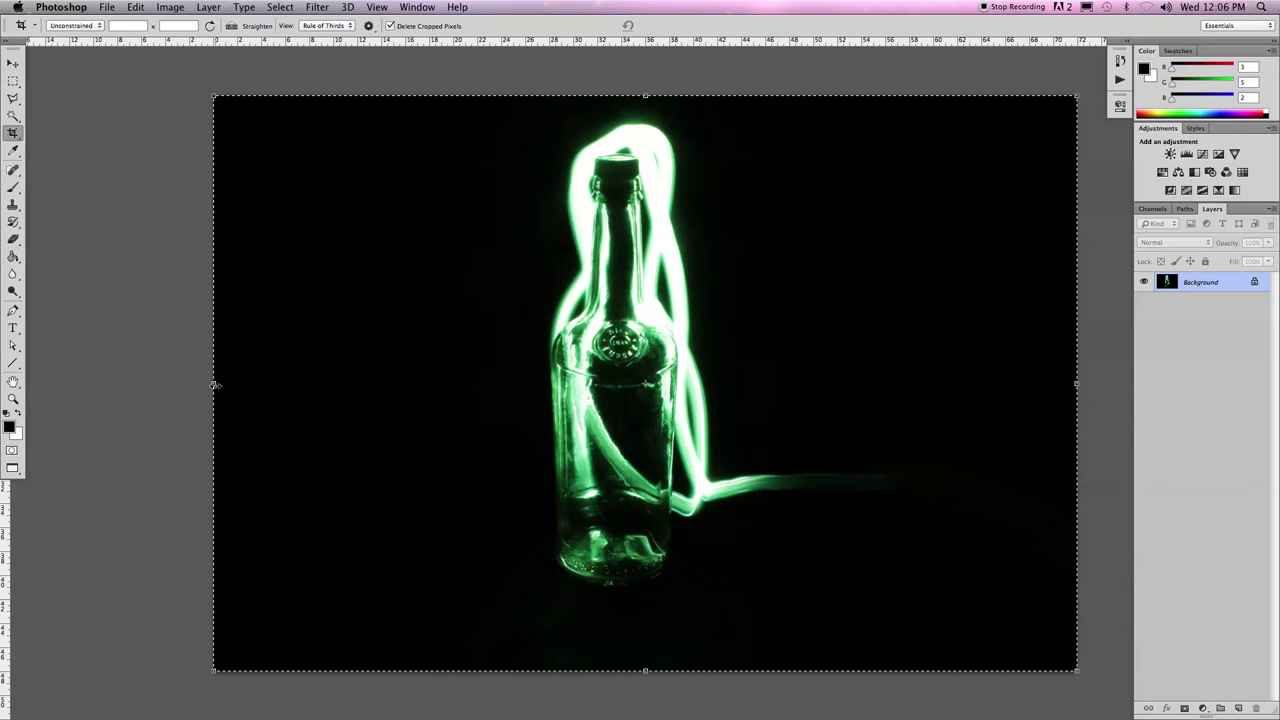
{"action": "mouse_move", "coordinate": [214, 385]}
{"action": "left_mouse_down"}
{"action": "mouse_move", "coordinate": [450, 385]}
{"action": "mouse_move", "coordinate": [429, 385]}
{"action": "left_mouse_up"}
{"action": "left_click_drag", "start_coordinate": [1076, 383], "coordinate": [832, 383]}
{"action": "left_click_drag", "start_coordinate": [419, 383], "coordinate": [414, 383]}
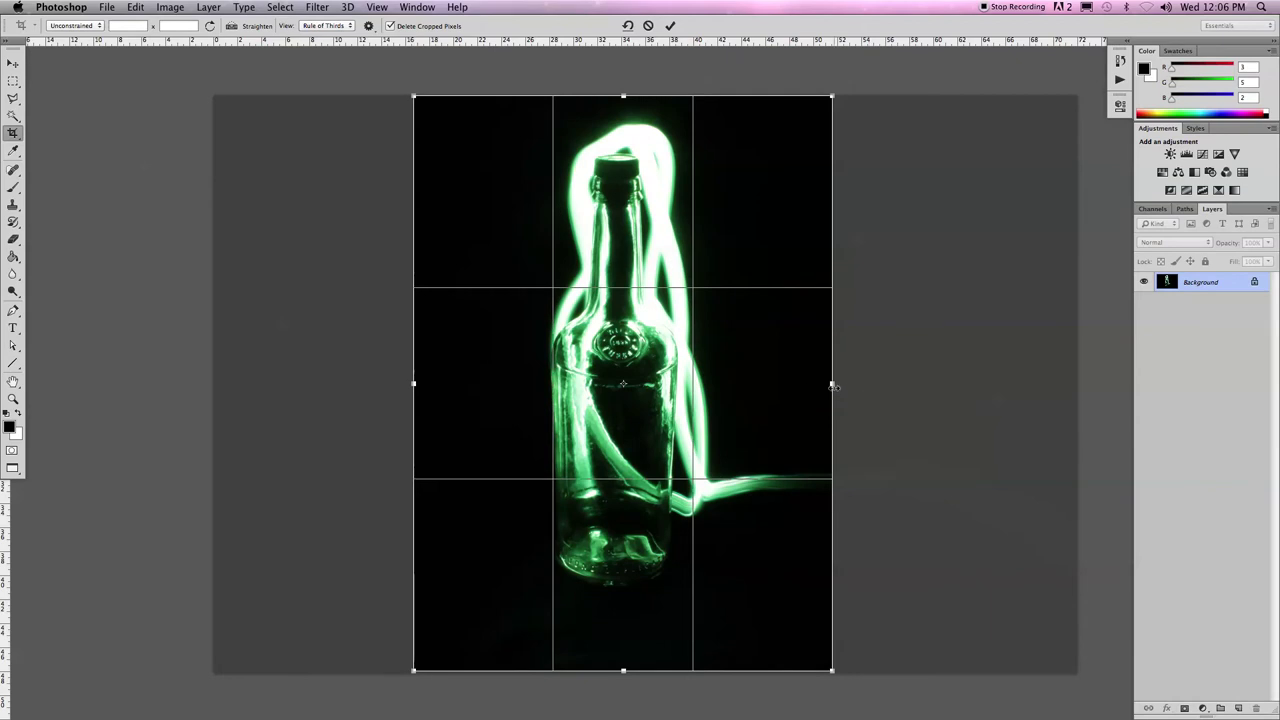
{"action": "key", "text": "Return"}
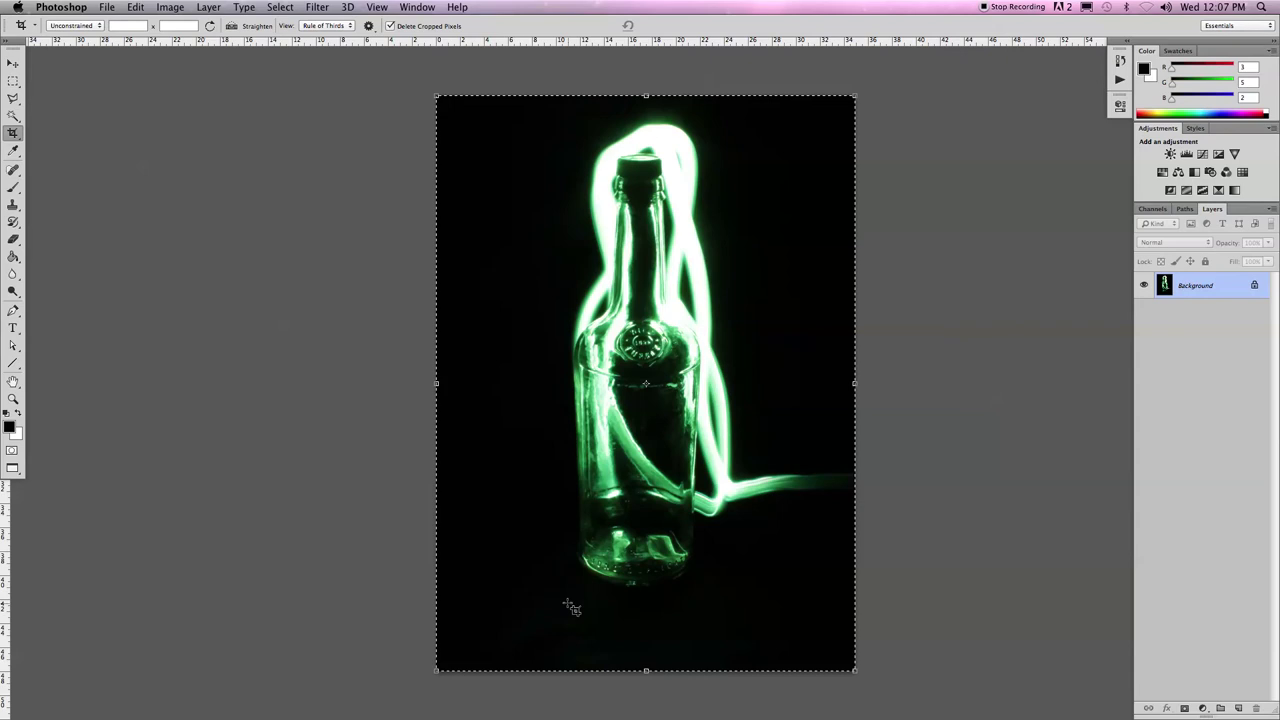
Step: Dodge the glow below the bottle's base using Shadows range at 92% exposure
{"action": "left_click", "coordinate": [13, 290]}
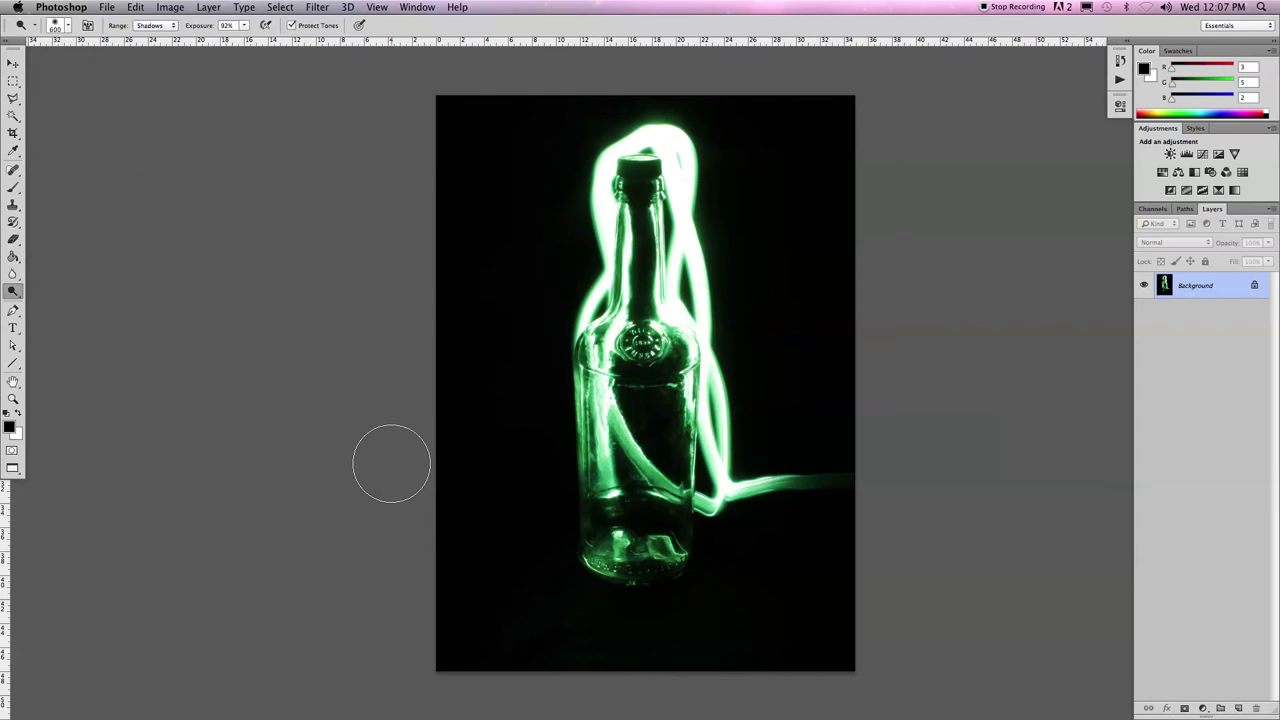
{"action": "key", "text": "bracketright"}
{"action": "key", "text": "bracketright"}
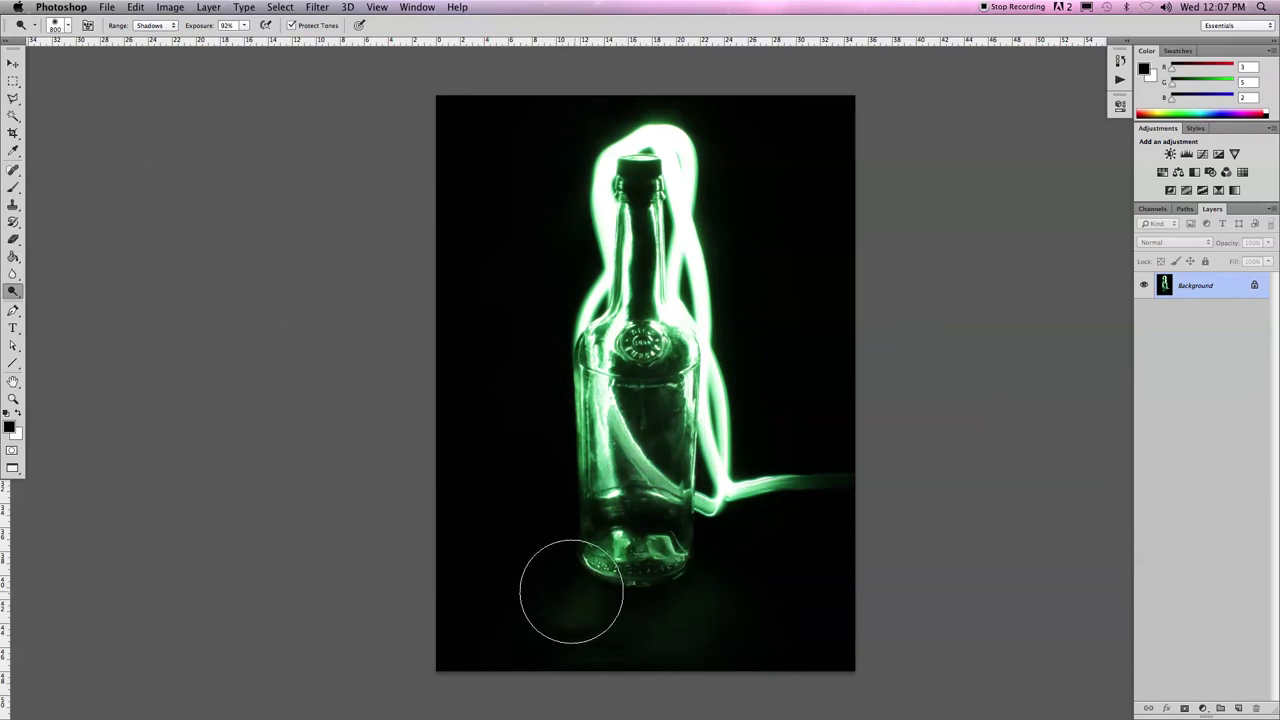
{"action": "mouse_move", "coordinate": [571, 591]}
{"action": "left_mouse_down"}
{"action": "mouse_move", "coordinate": [577, 606]}
{"action": "mouse_move", "coordinate": [629, 620]}
{"action": "mouse_move", "coordinate": [735, 595]}
{"action": "mouse_move", "coordinate": [726, 578]}
{"action": "mouse_move", "coordinate": [660, 614]}
{"action": "mouse_move", "coordinate": [571, 585]}
{"action": "left_mouse_up"}
{"action": "key", "text": "bracketleft"}
{"action": "key", "text": "bracketleft"}
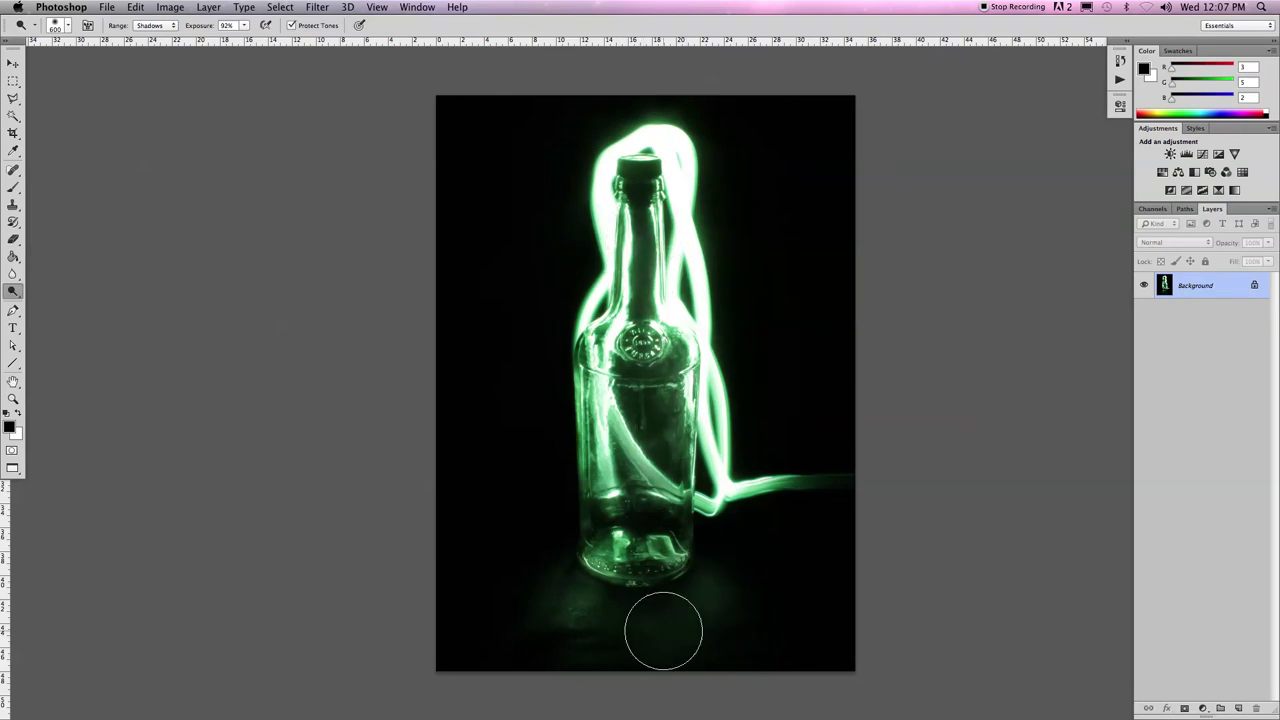
{"action": "mouse_move", "coordinate": [478, 700]}
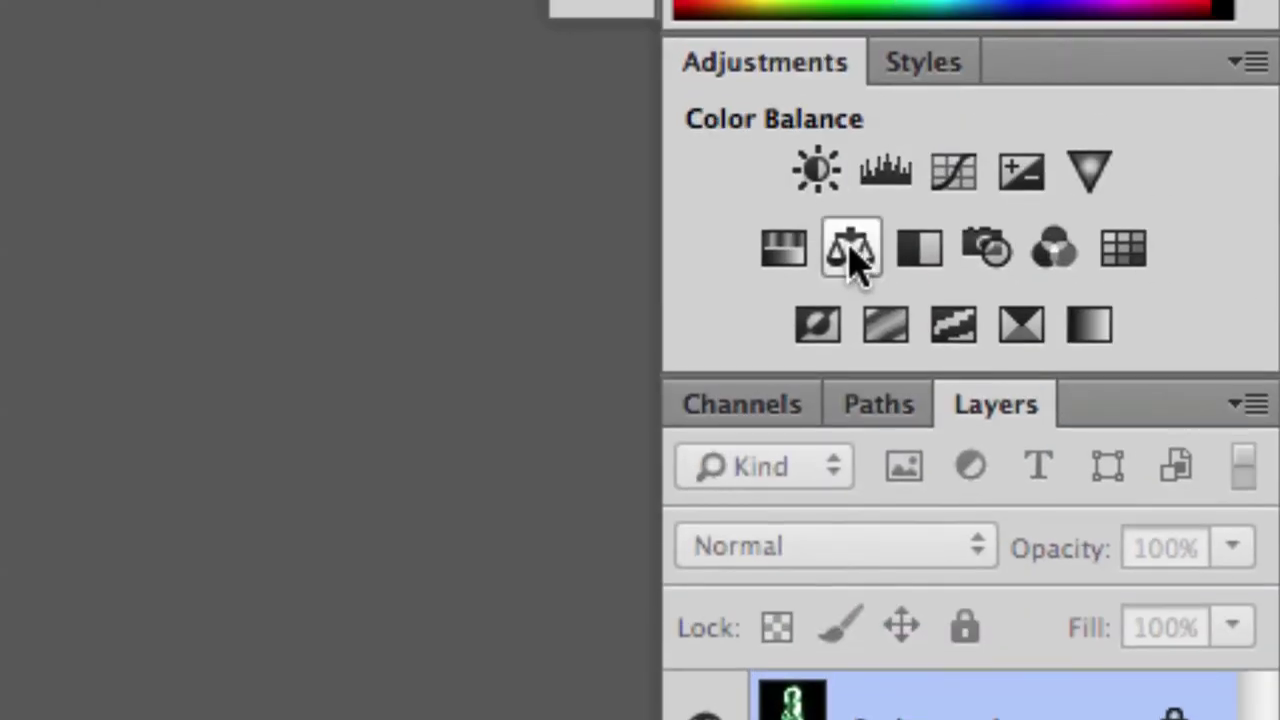
Step: Add a Color Balance layer with Midtones Cyan–Red set to +79
{"action": "left_click", "coordinate": [850, 250]}
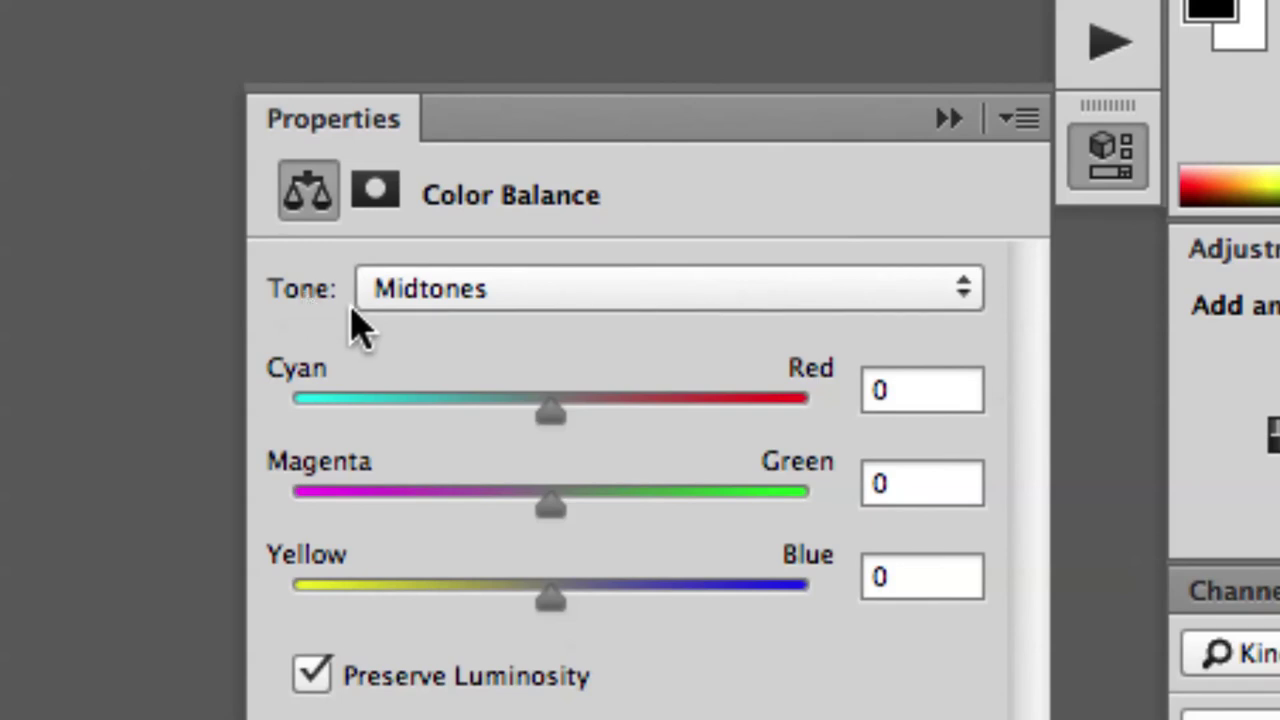
{"action": "left_click", "coordinate": [288, 425]}
{"action": "key", "text": "ctrl+z"}
{"action": "left_click", "coordinate": [510, 297]}
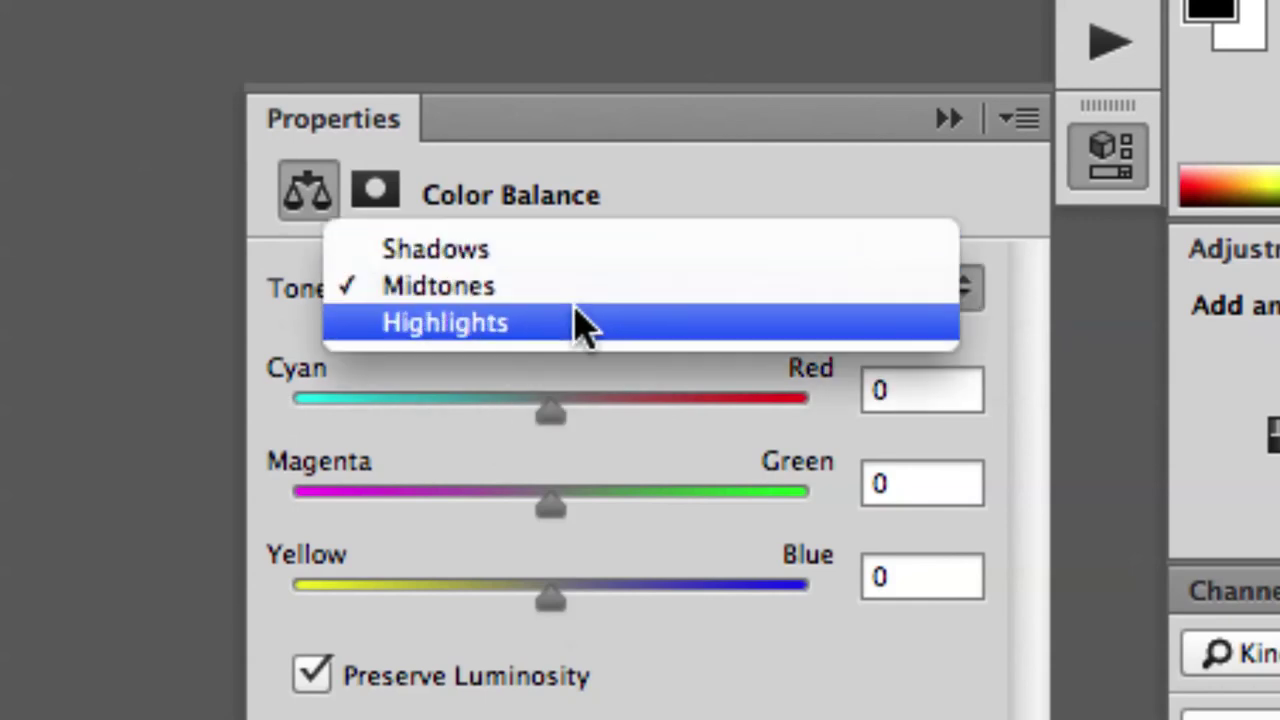
{"action": "left_click", "coordinate": [296, 342]}
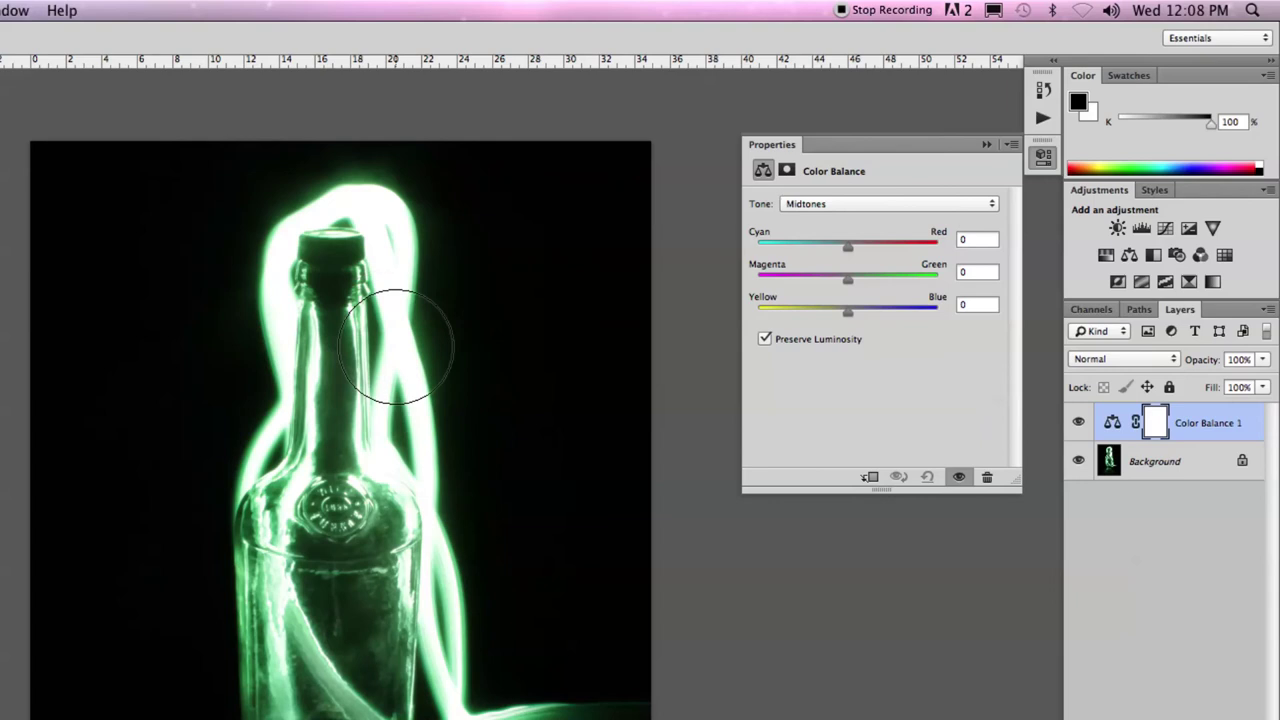
{"action": "left_click_drag", "start_coordinate": [851, 257], "coordinate": [921, 256]}
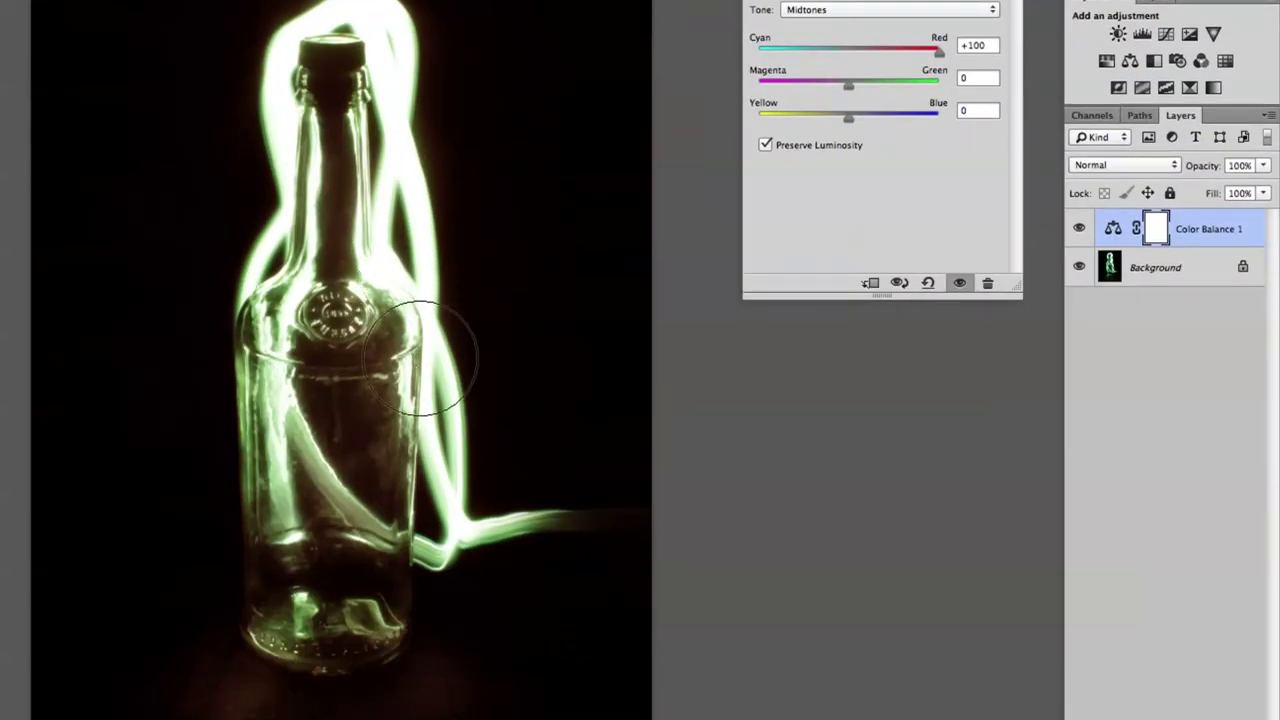
{"action": "scroll", "coordinate": [385, 325], "scroll_direction": "up", "scroll_amount": 10}
{"action": "scroll", "coordinate": [385, 325], "scroll_direction": "down", "scroll_amount": 10}
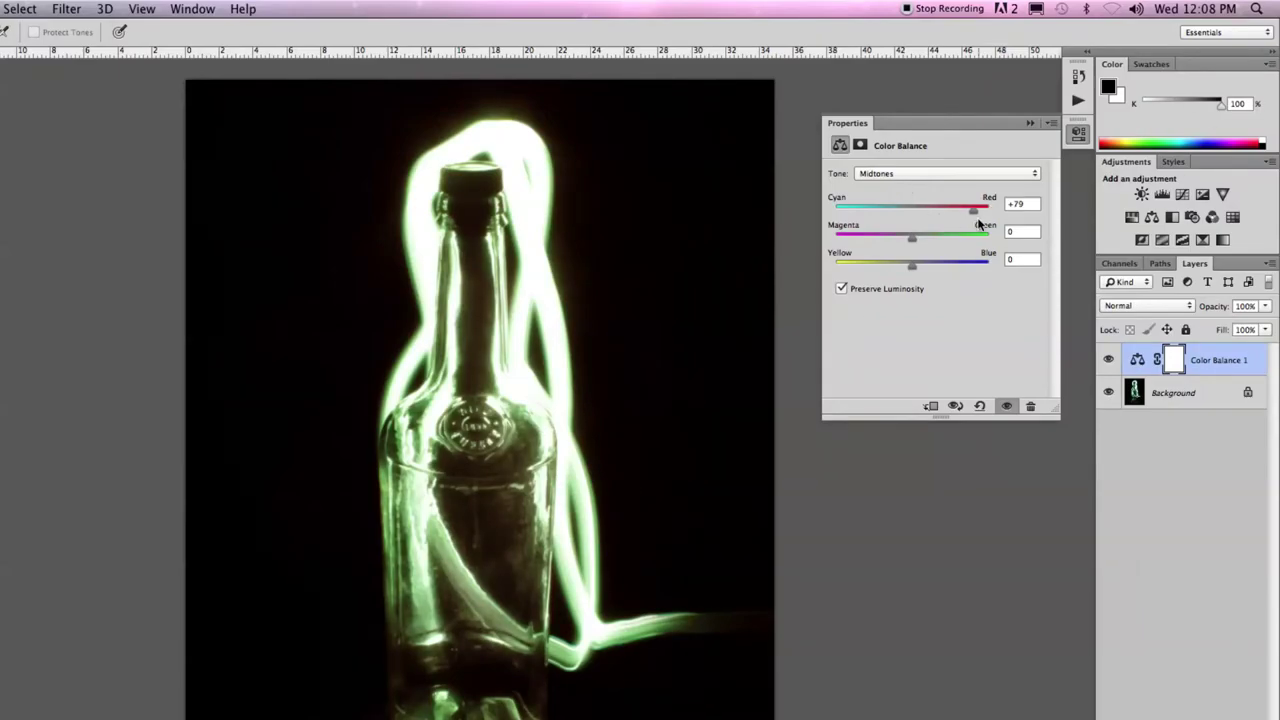
Step: Return Midtones Cyan–Red near 0 and set Highlights Red and Blue to +100
{"action": "left_click_drag", "start_coordinate": [968, 207], "coordinate": [912, 210]}
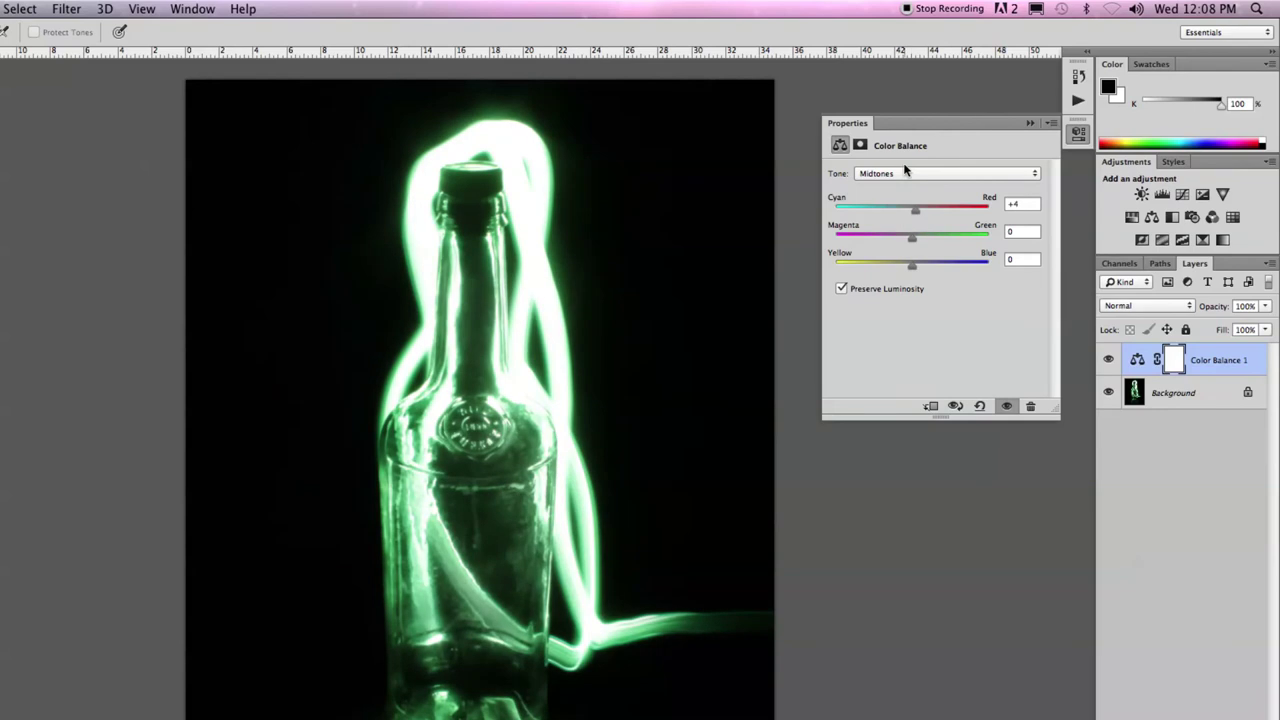
{"action": "left_click", "coordinate": [905, 173]}
{"action": "left_click", "coordinate": [905, 190]}
{"action": "left_click_drag", "start_coordinate": [910, 210], "coordinate": [1040, 216]}
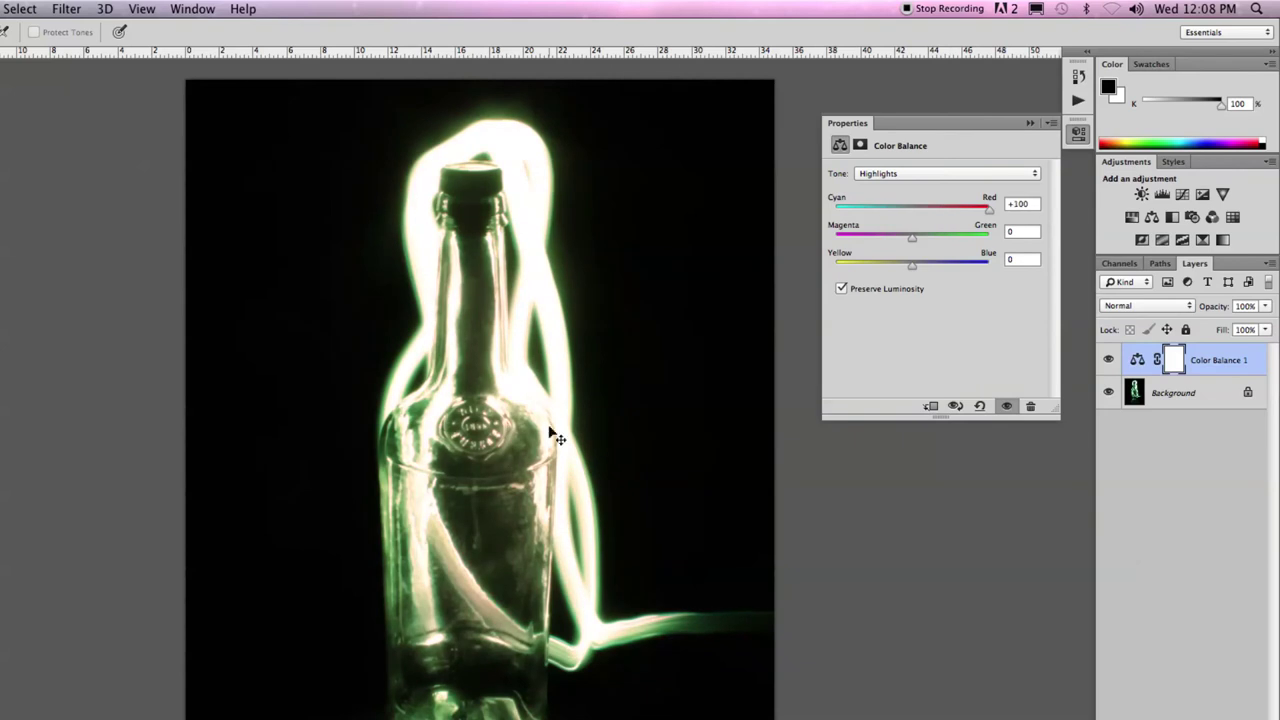
{"action": "scroll", "coordinate": [525, 440], "scroll_direction": "up", "scroll_amount": 6}
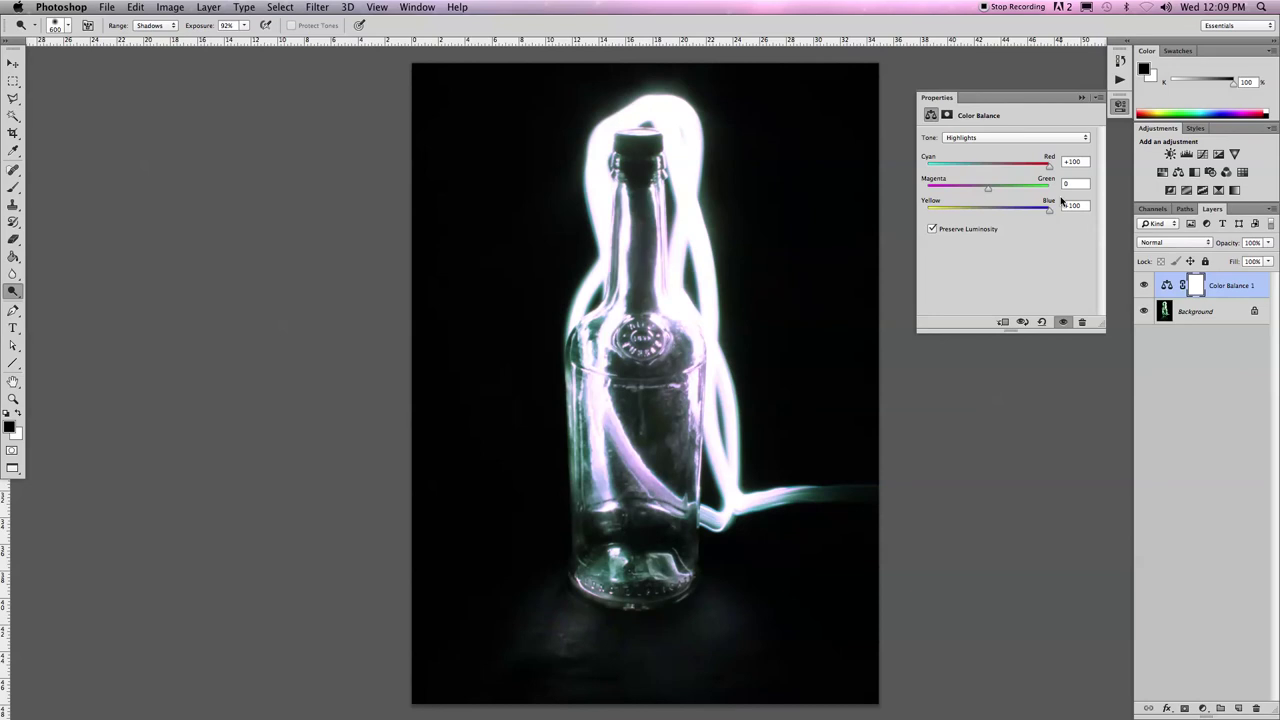
Step: Leave full screen, close the bottle document without saving, and hide Photoshop
{"action": "key", "text": "f"}
{"action": "key", "text": "f"}
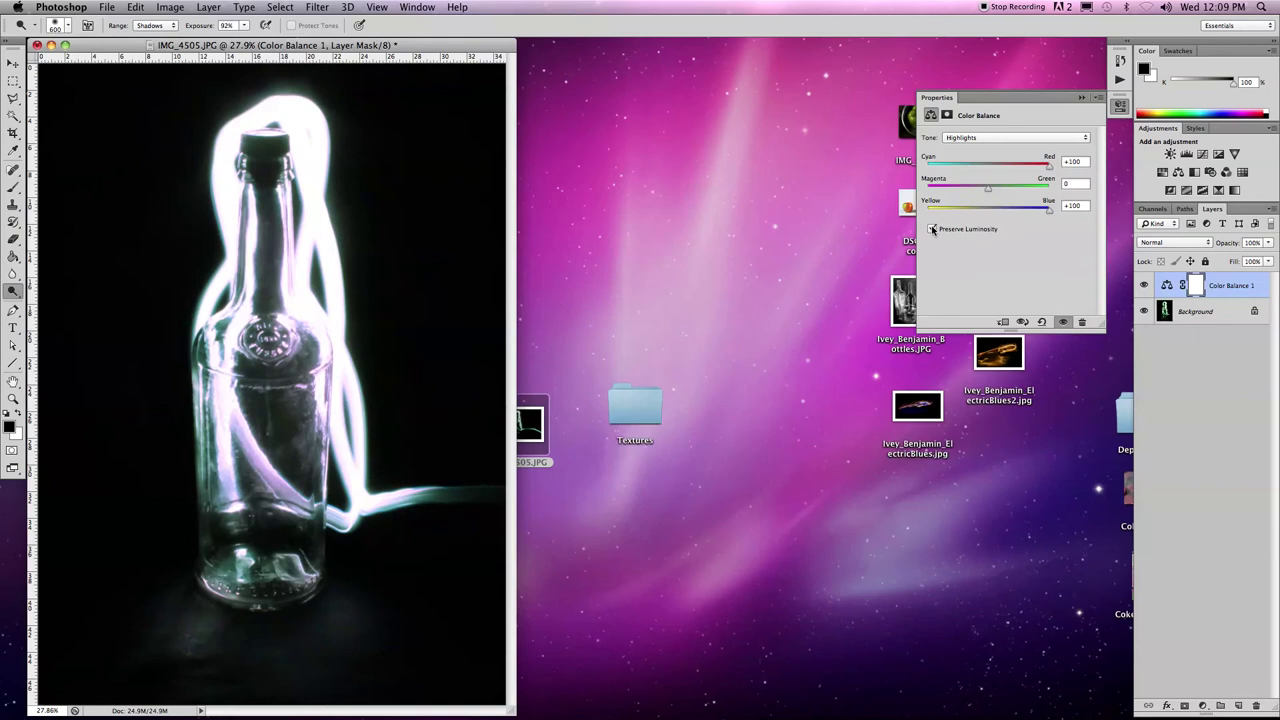
{"action": "key", "text": "super+w"}
{"action": "left_click", "coordinate": [594, 247]}
{"action": "key", "text": "super+q"}
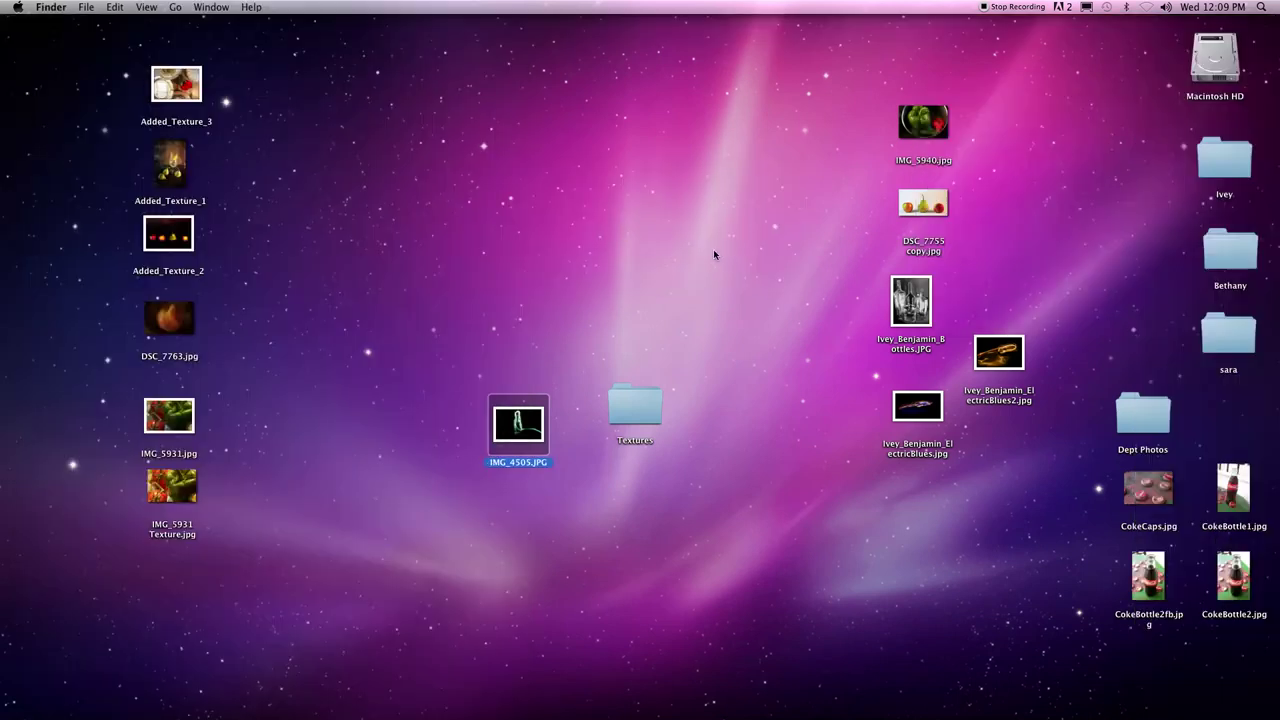
{"action": "left_click", "coordinate": [594, 313]}
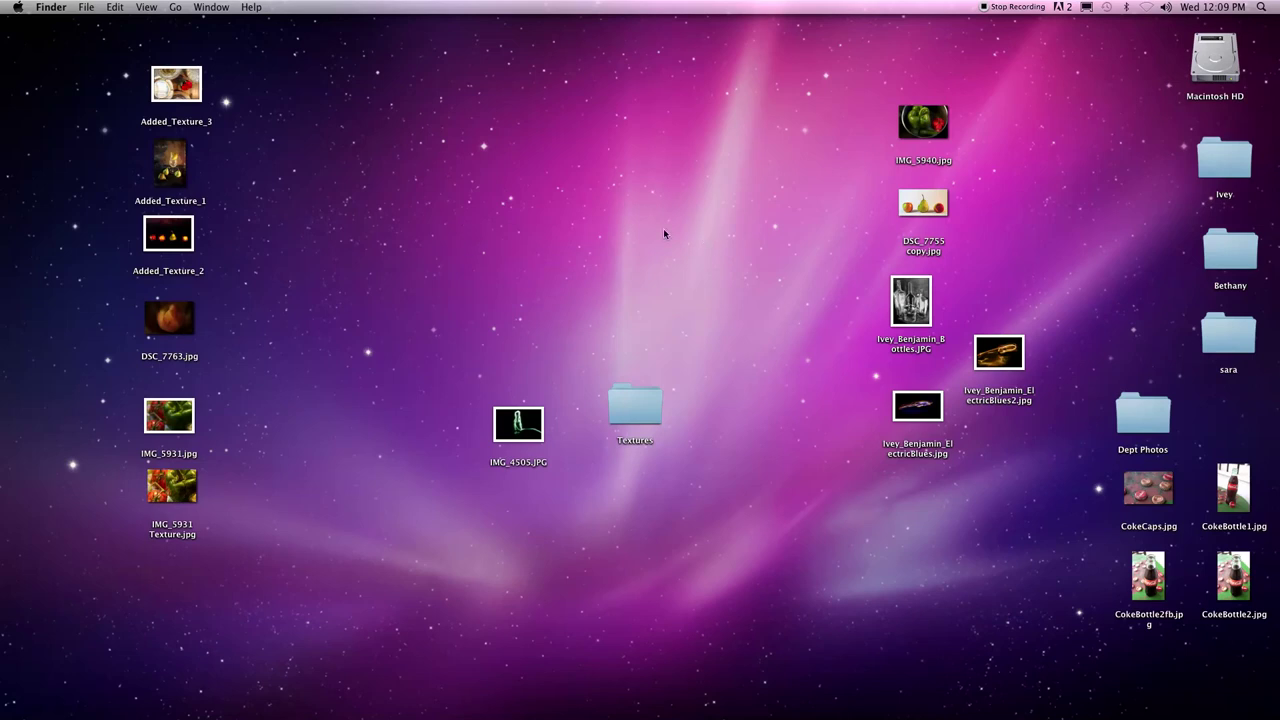
Step: Copy IMG_3128.CR2 from the NO NAME card to the desktop and Quick Look it
{"action": "double_click", "coordinate": [1156, 168]}
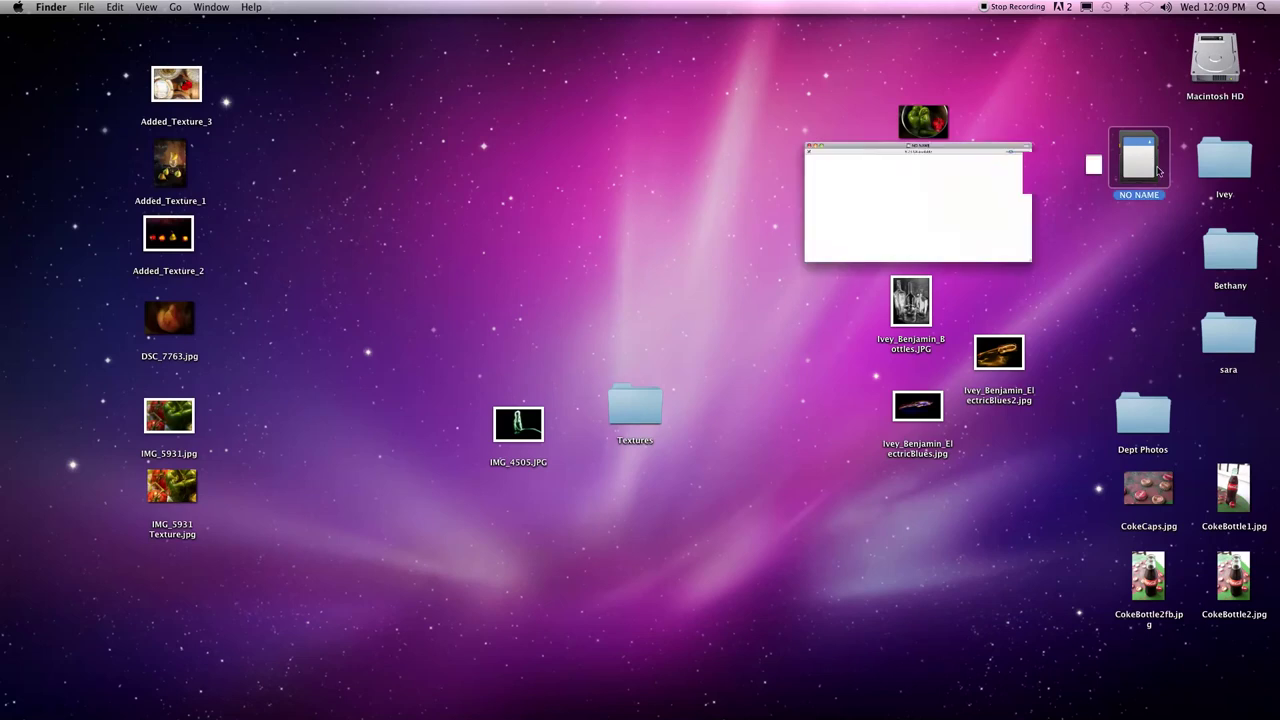
{"action": "left_click_drag", "start_coordinate": [562, 236], "coordinate": [720, 420]}
{"action": "key", "text": "super+w"}
{"action": "key", "text": "space"}
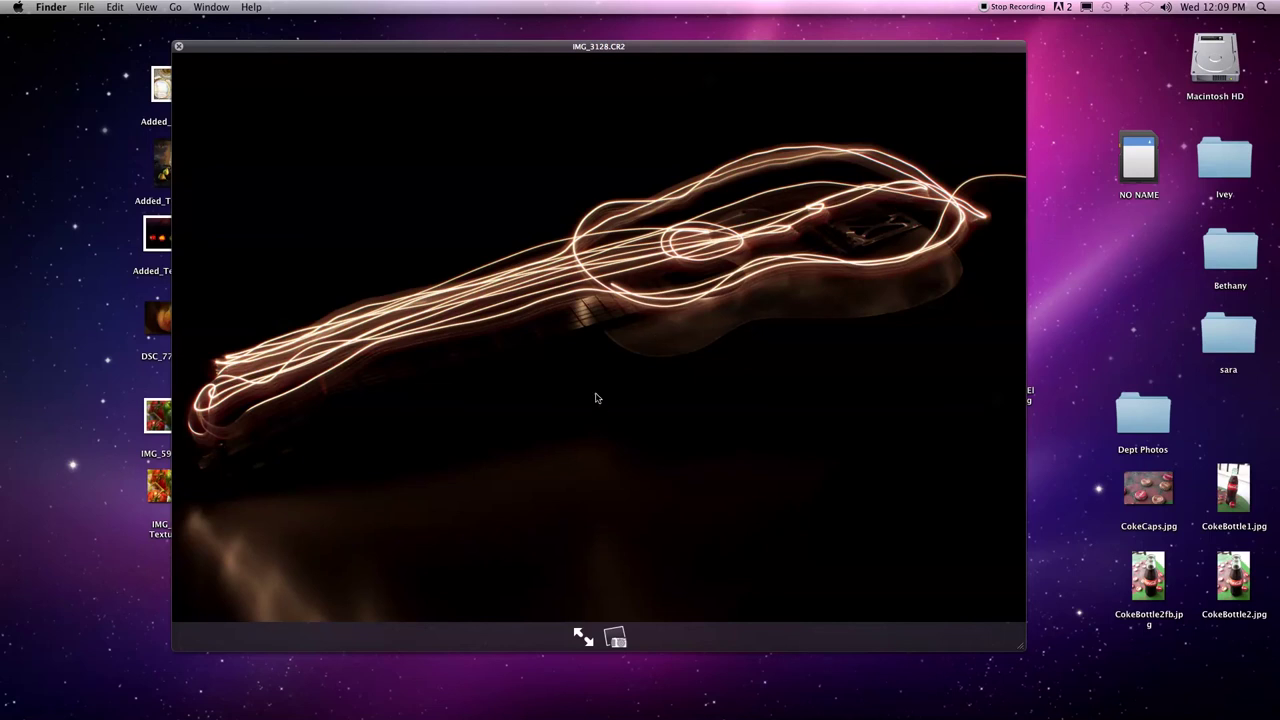
{"action": "key", "text": "space"}
Step: Open IMG_3128.CR2 in Camera Raw: Exposure +2.40, Highlights -8, Shadows +1, Whites +31, Blacks +55
{"action": "mouse_move", "coordinate": [517, 714]}
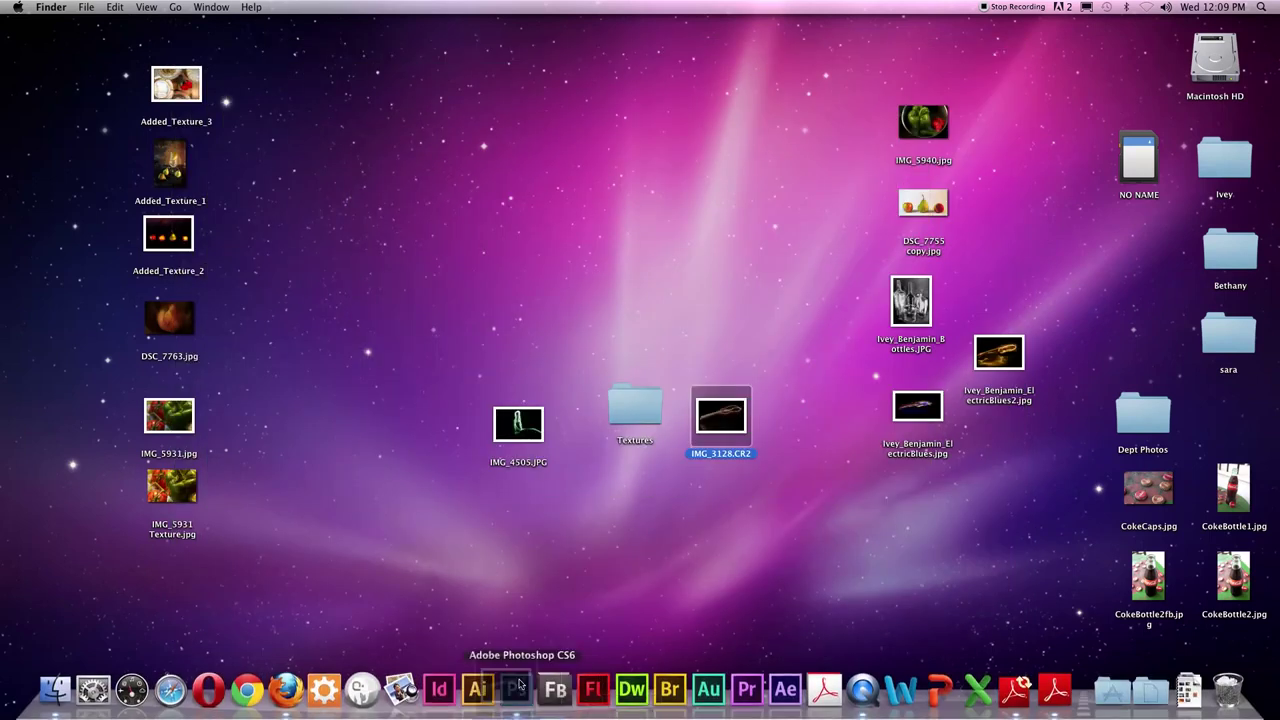
{"action": "left_click", "coordinate": [517, 688]}
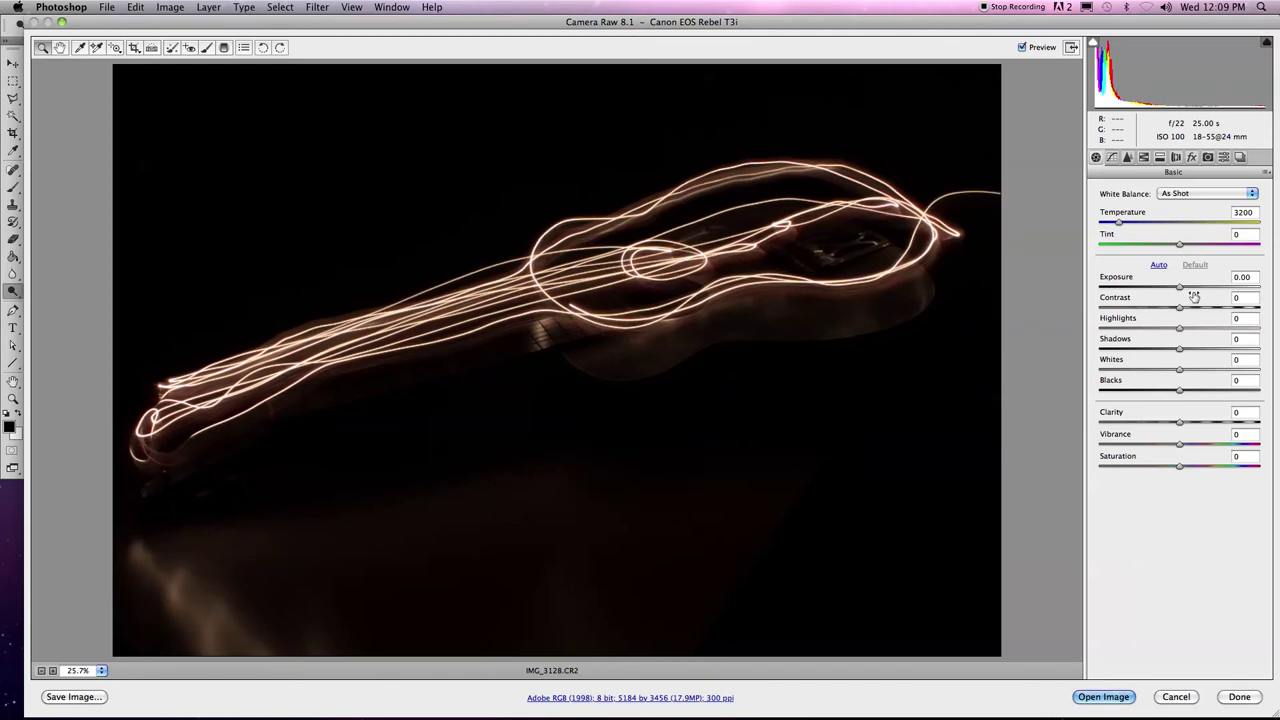
{"action": "left_click_drag", "start_coordinate": [1178, 289], "coordinate": [1218, 286]}
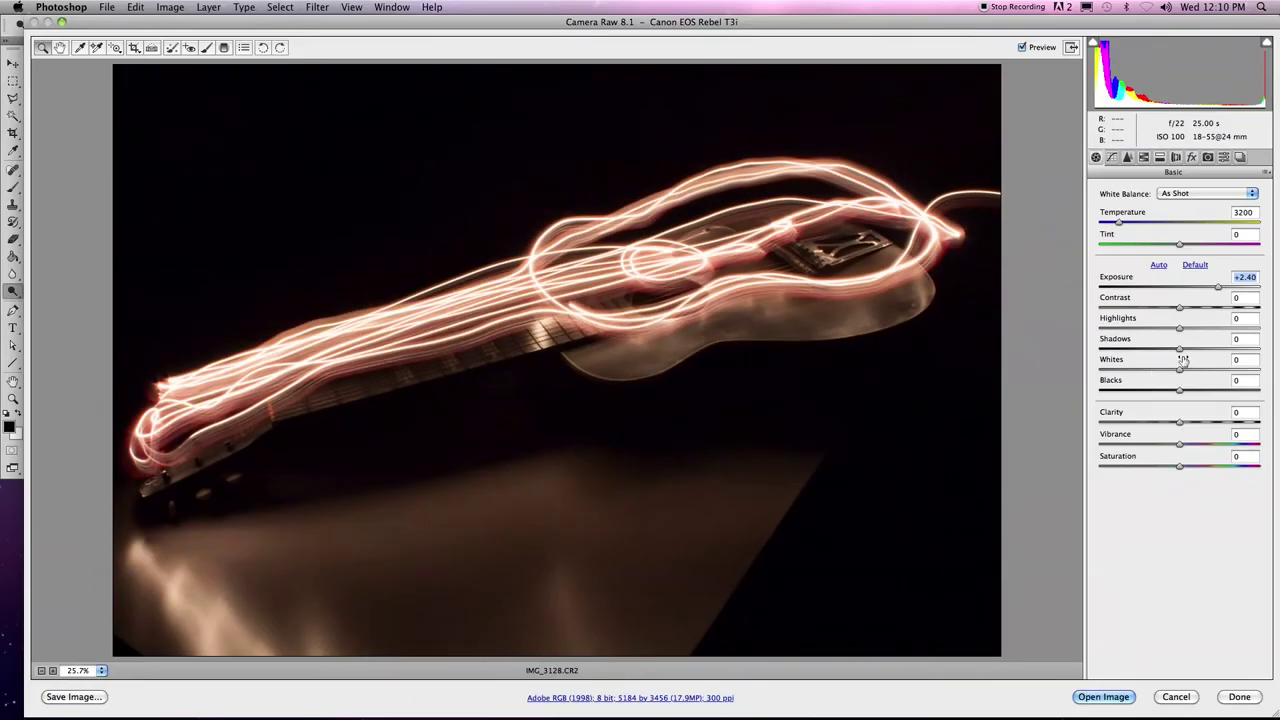
{"action": "mouse_move", "coordinate": [1179, 328]}
{"action": "left_mouse_down"}
{"action": "mouse_move", "coordinate": [1138, 329]}
{"action": "mouse_move", "coordinate": [1270, 327]}
{"action": "mouse_move", "coordinate": [1173, 329]}
{"action": "left_mouse_up"}
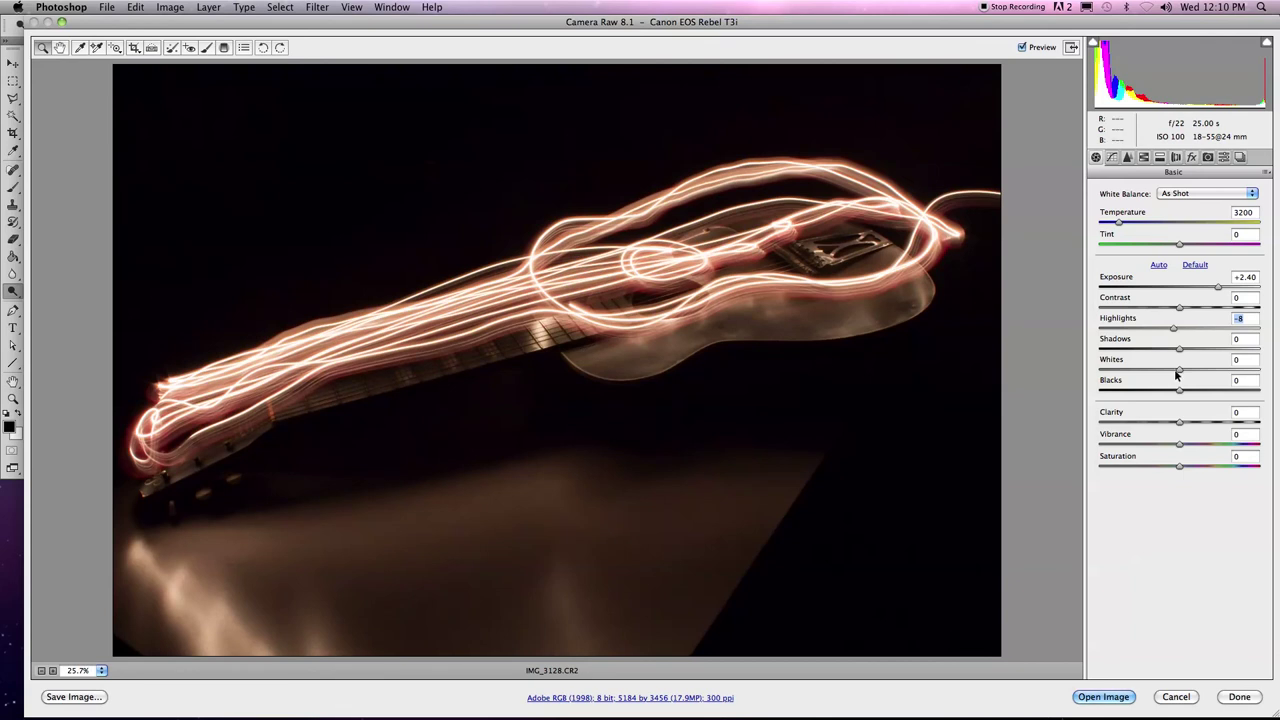
{"action": "left_click_drag", "start_coordinate": [1177, 372], "coordinate": [1277, 366]}
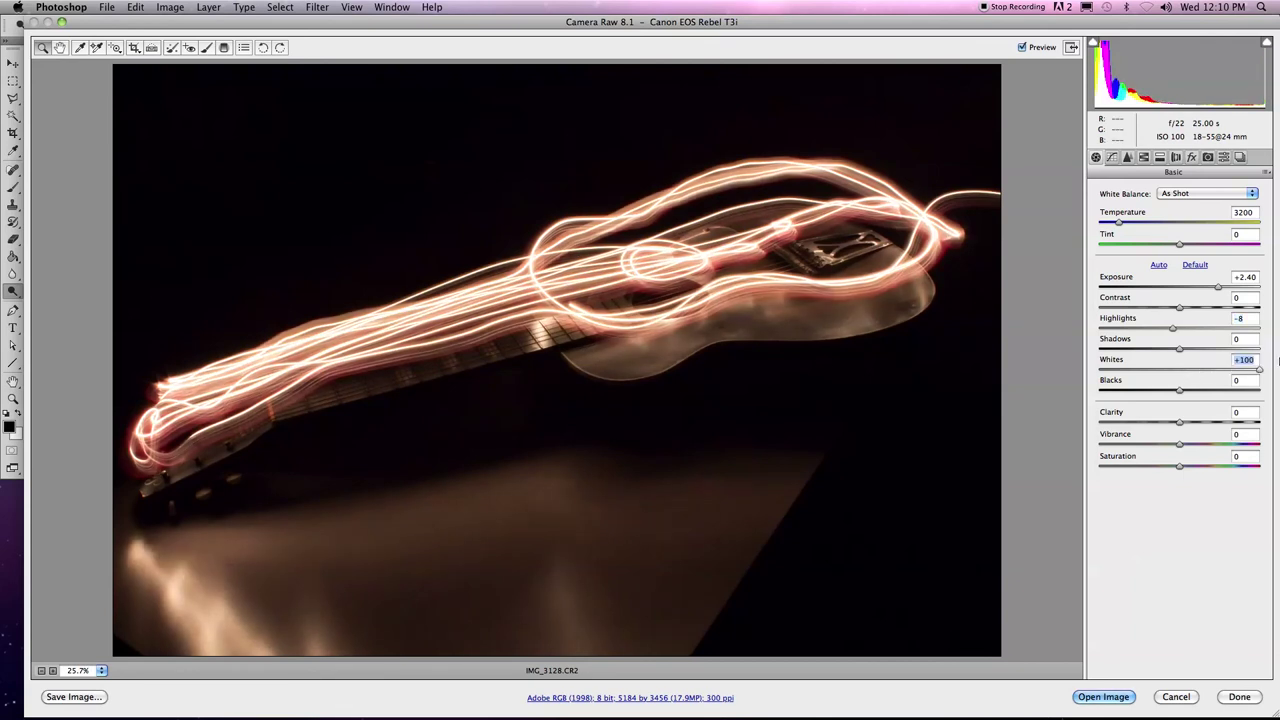
{"action": "left_click", "coordinate": [1203, 366]}
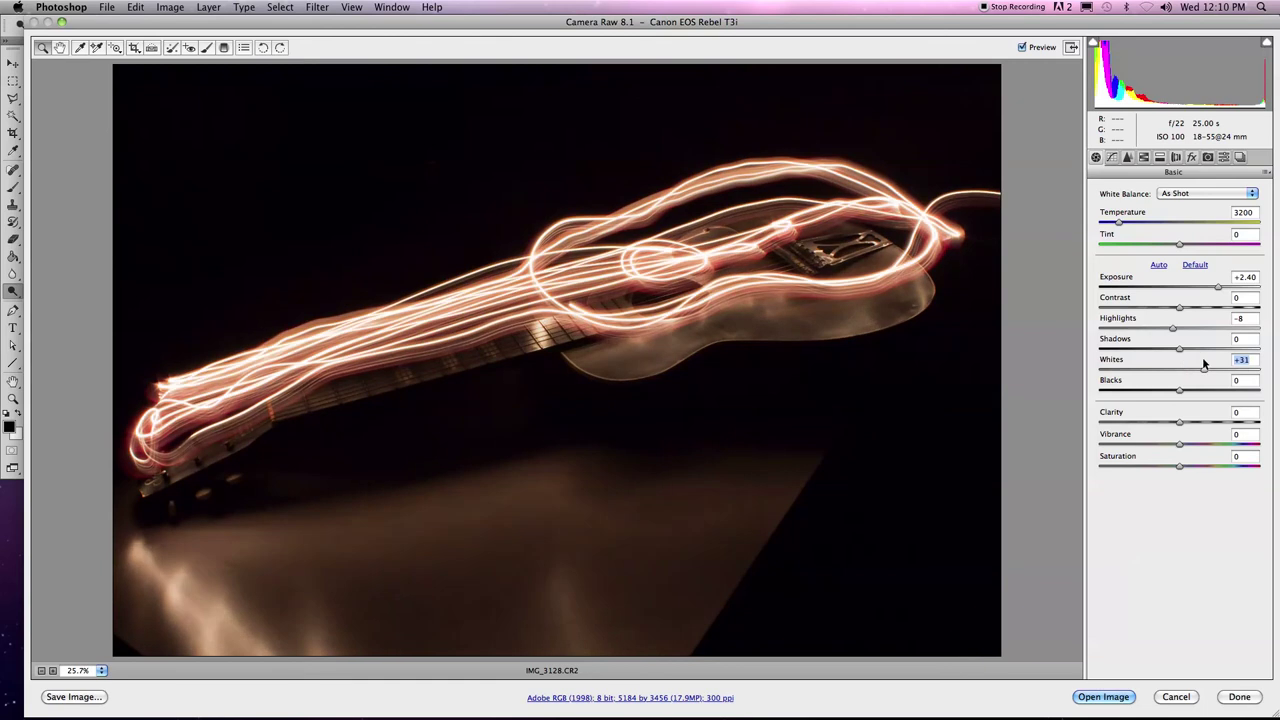
{"action": "left_click", "coordinate": [1185, 349]}
{"action": "left_click_drag", "start_coordinate": [1205, 352], "coordinate": [1228, 388]}
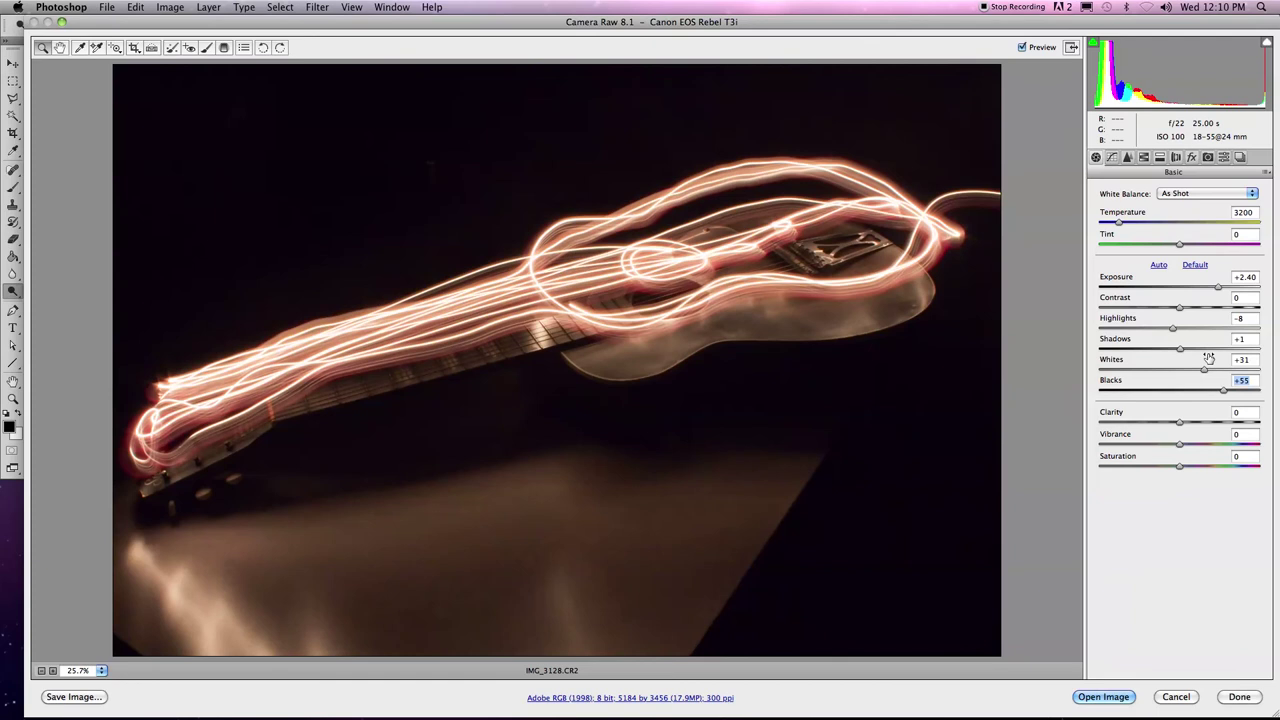
Step: Set Clarity to +51 and Vibrance to +62, and lower Temperature to 2350
{"action": "left_click_drag", "start_coordinate": [1180, 422], "coordinate": [1229, 446]}
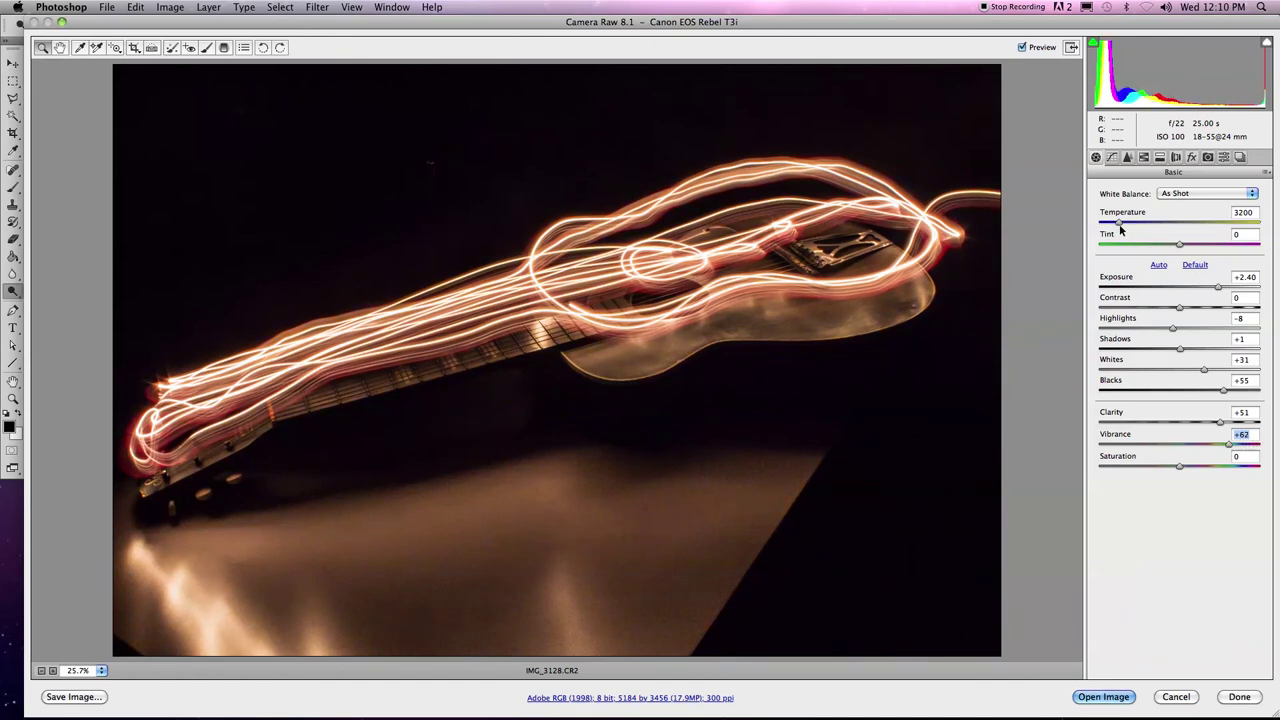
{"action": "left_click_drag", "start_coordinate": [1118, 223], "coordinate": [1110, 222]}
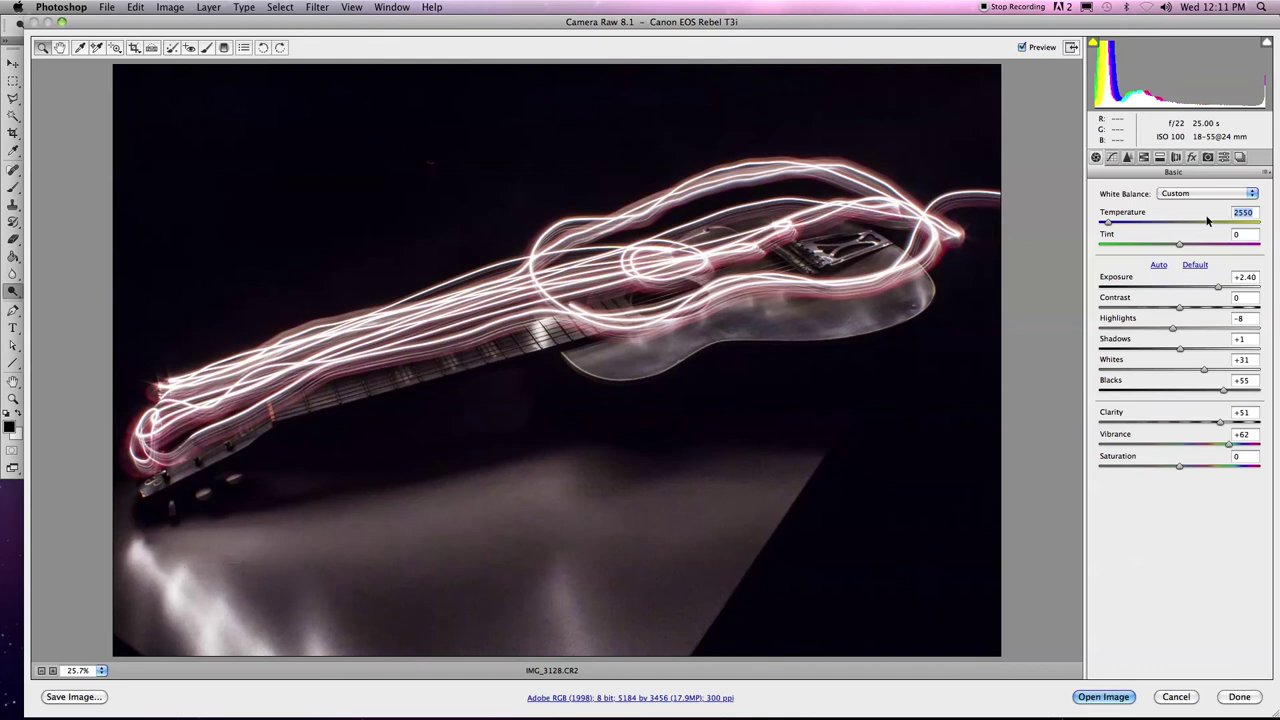
{"action": "left_click_drag", "start_coordinate": [1108, 222], "coordinate": [1104, 222]}
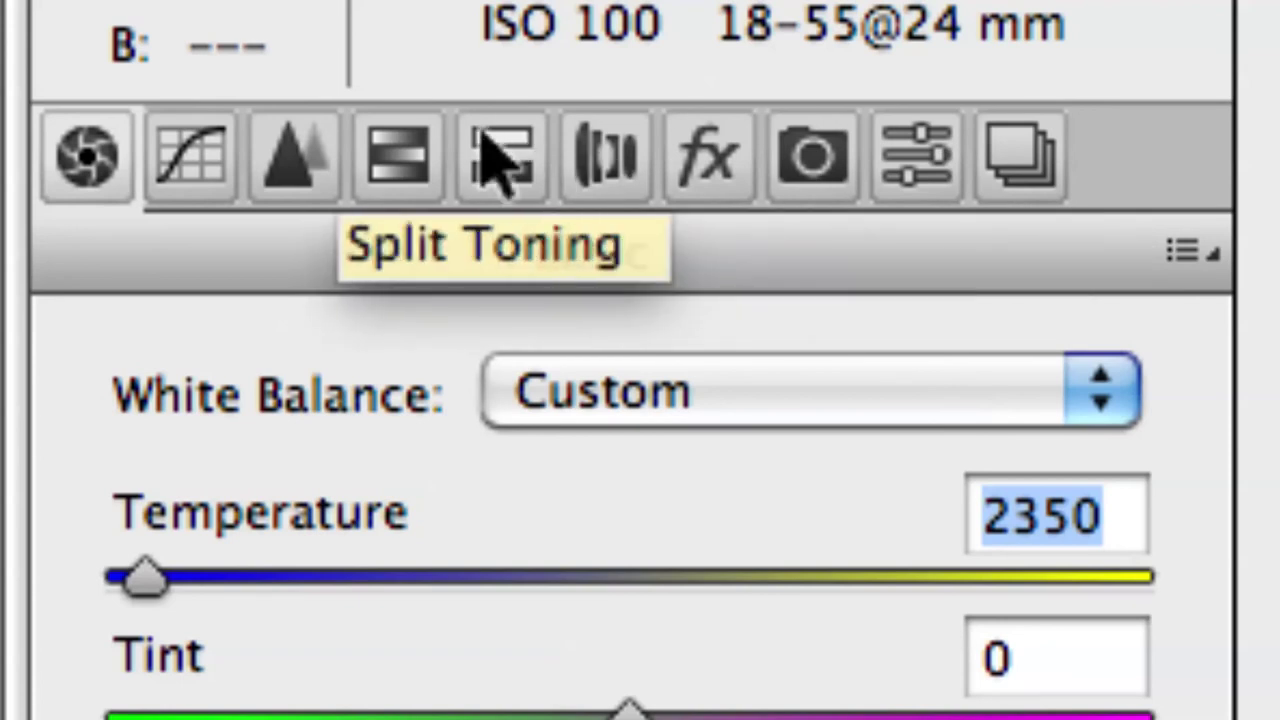
Step: In Split Toning, give the highlights a blue tint: Hue 207, Saturation 90
{"action": "left_click", "coordinate": [502, 163]}
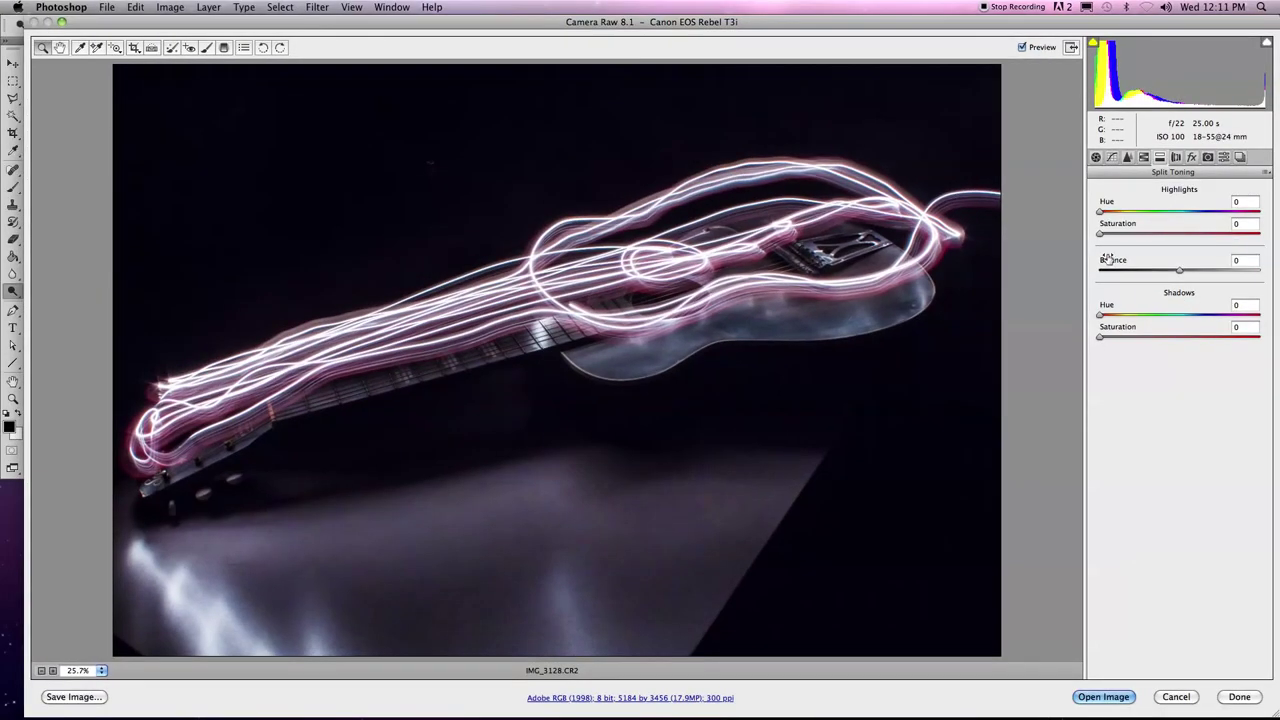
{"action": "left_click_drag", "start_coordinate": [1100, 233], "coordinate": [1206, 235]}
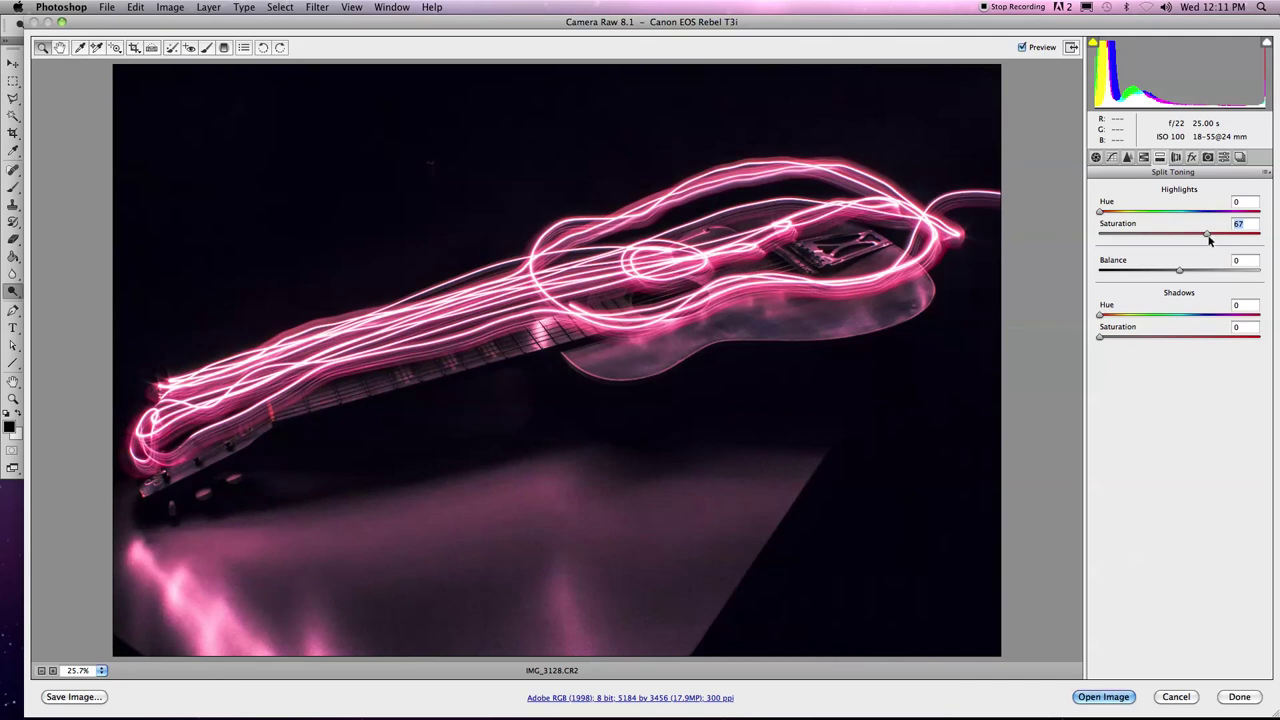
{"action": "key", "text": "Up"}
{"action": "key", "text": "Up"}
{"action": "key", "text": "Up"}
{"action": "key", "text": "Up"}
{"action": "key", "text": "Up"}
{"action": "key", "text": "Up"}
{"action": "key", "text": "Up"}
{"action": "key", "text": "Up"}
{"action": "key", "text": "Up"}
{"action": "left_click_drag", "start_coordinate": [1100, 213], "coordinate": [1244, 234]}
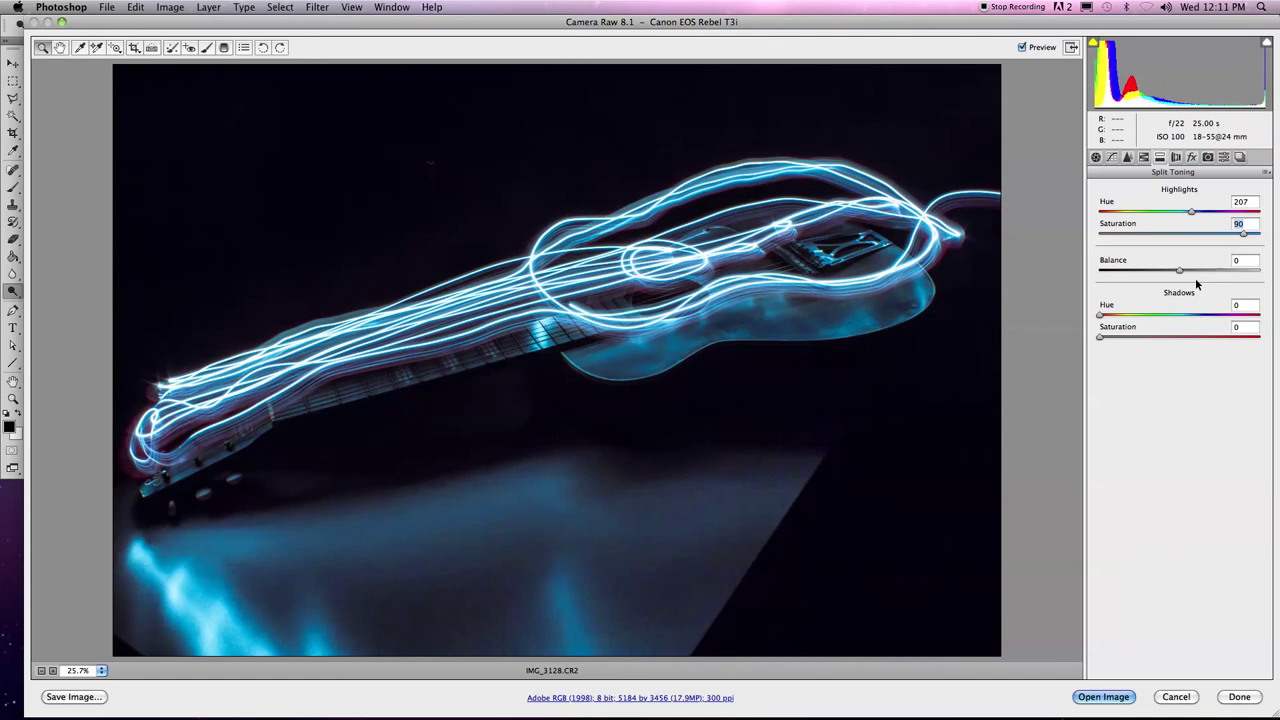
Step: Tint the shadows purple (Hue 300, Saturation 80) and set Balance to +45
{"action": "left_click", "coordinate": [1110, 340]}
{"action": "left_click_drag", "start_coordinate": [1112, 341], "coordinate": [1228, 338]}
{"action": "left_click_drag", "start_coordinate": [1104, 318], "coordinate": [1236, 318]}
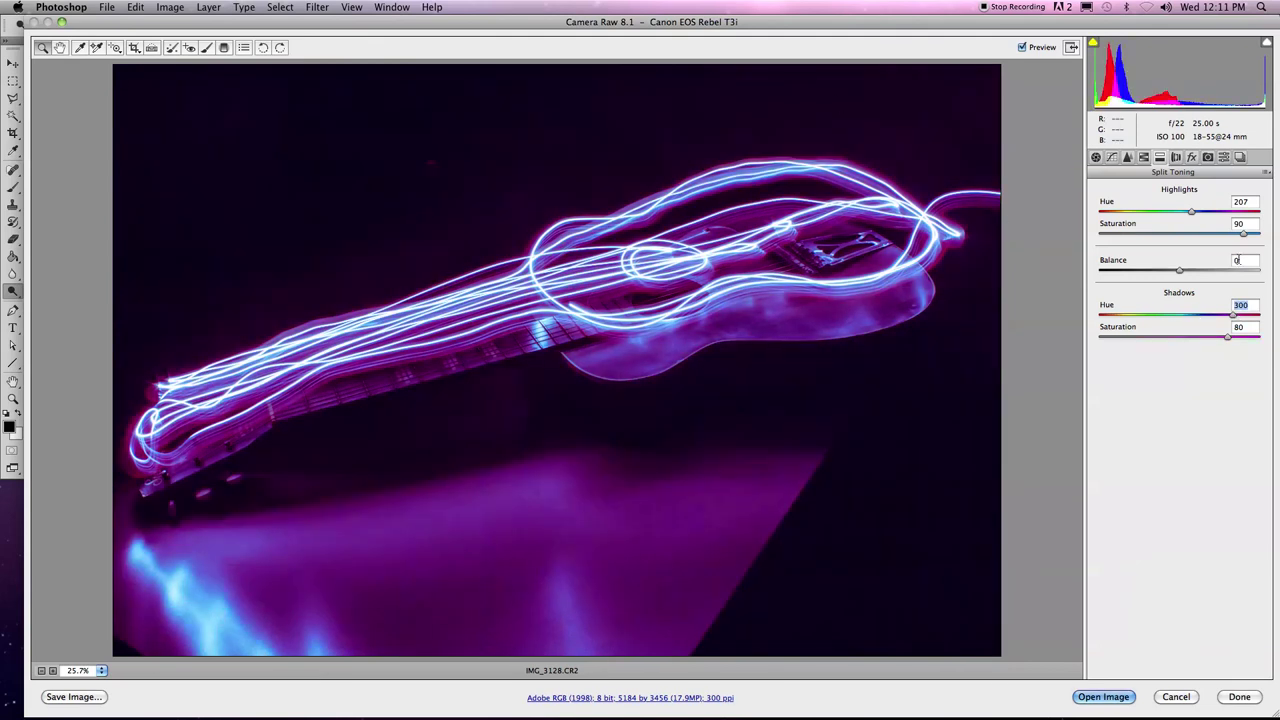
{"action": "left_click_drag", "start_coordinate": [1179, 270], "coordinate": [1215, 270]}
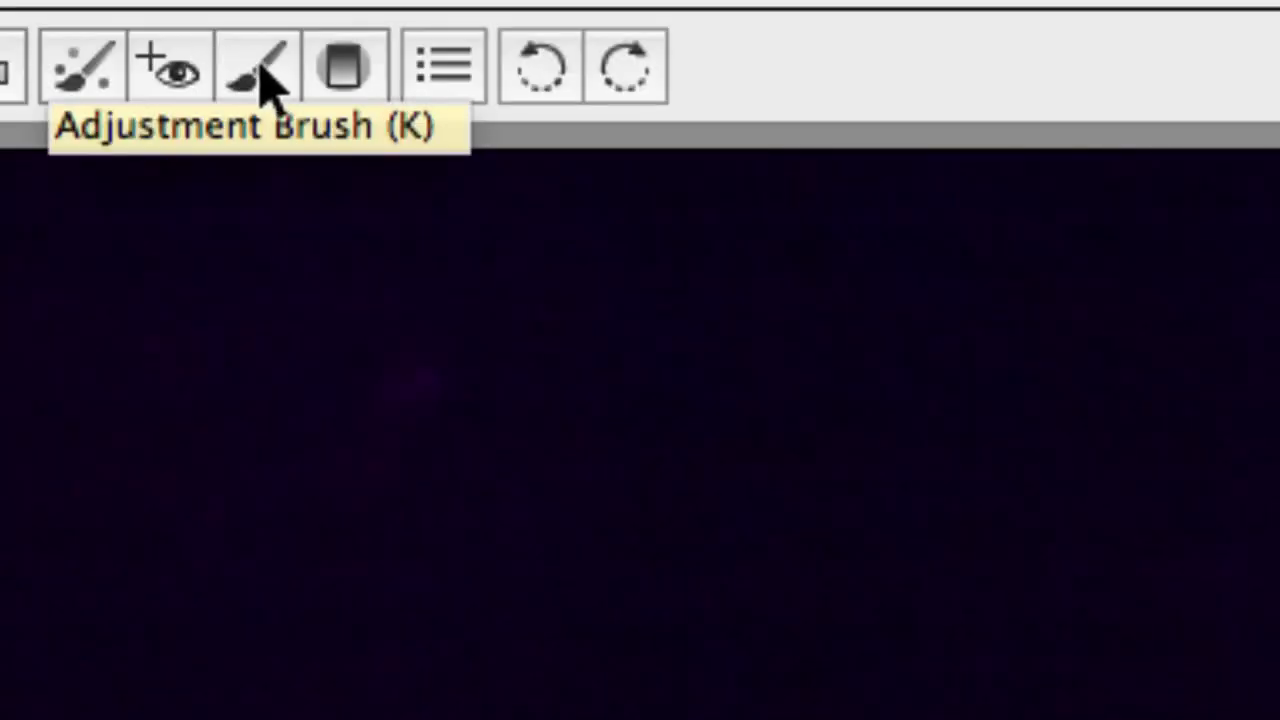
Step: Darken the floor below the guitar with an Adjustment Brush at Exposure -4.00, Shadows -100
{"action": "left_click", "coordinate": [262, 72]}
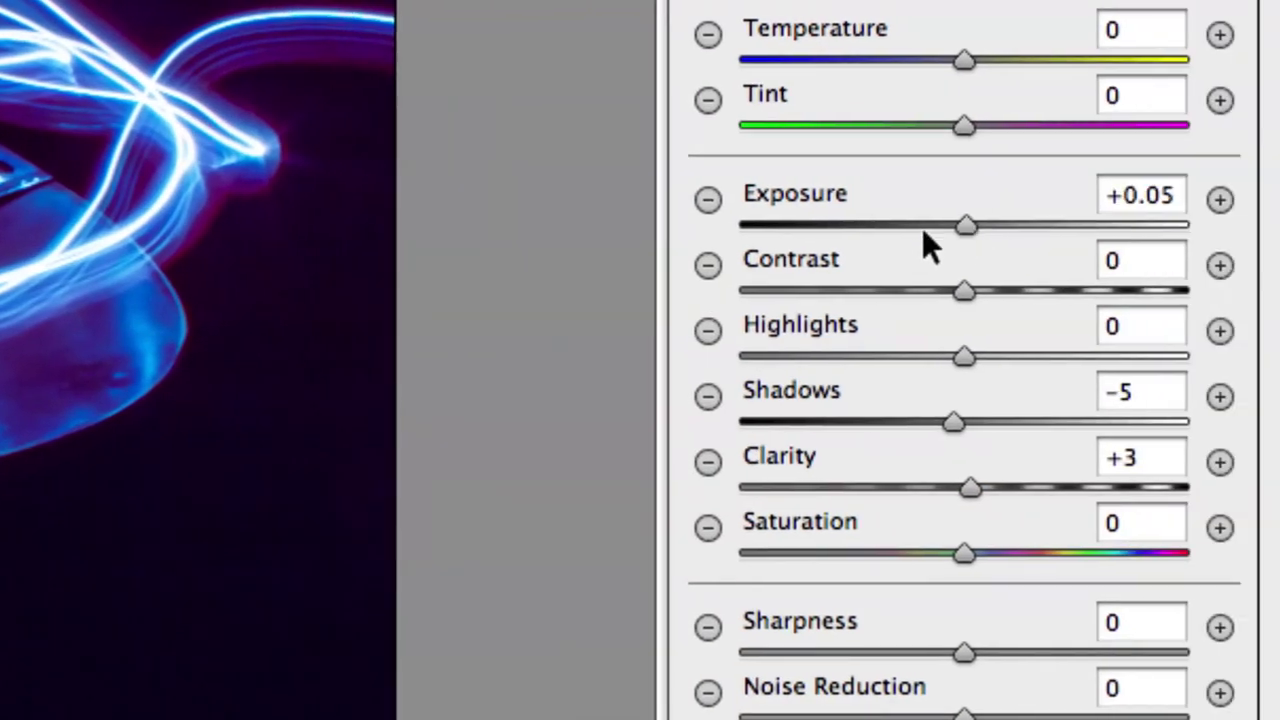
{"action": "left_click_drag", "start_coordinate": [953, 227], "coordinate": [830, 227]}
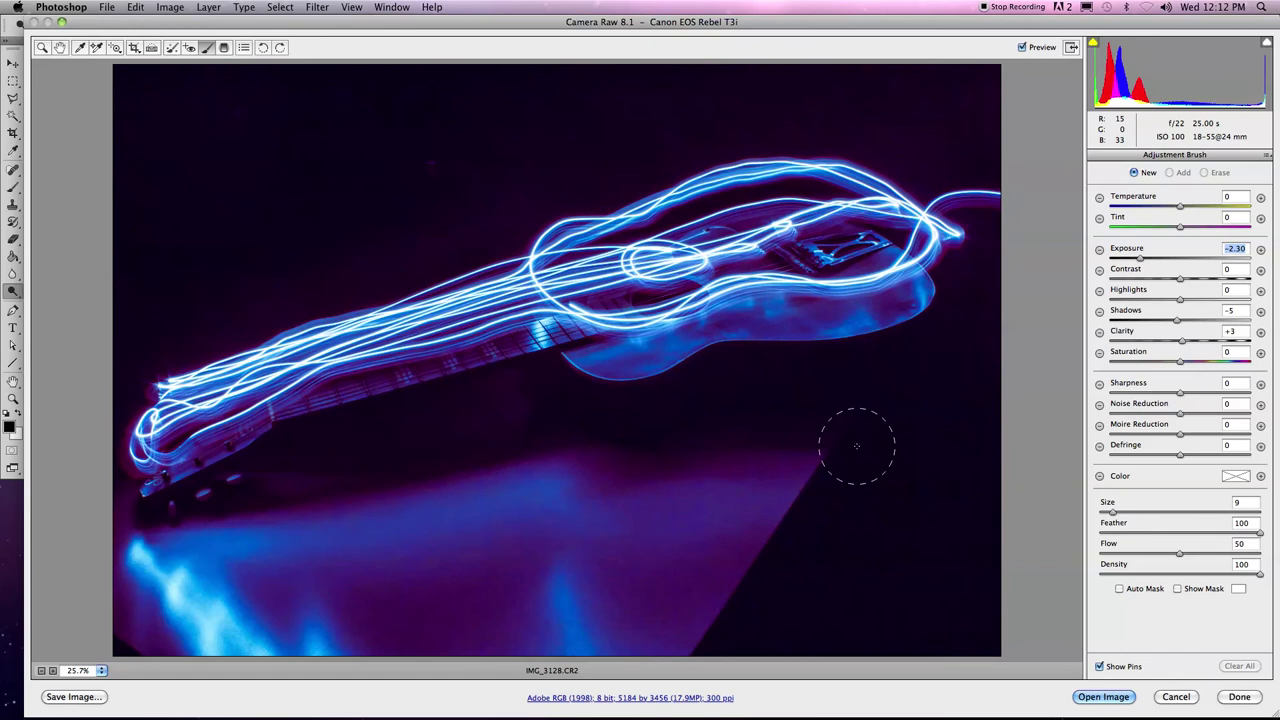
{"action": "mouse_move", "coordinate": [857, 443]}
{"action": "left_mouse_down"}
{"action": "mouse_move", "coordinate": [702, 623]}
{"action": "mouse_move", "coordinate": [665, 632]}
{"action": "mouse_move", "coordinate": [779, 597]}
{"action": "mouse_move", "coordinate": [557, 614]}
{"action": "left_mouse_up"}
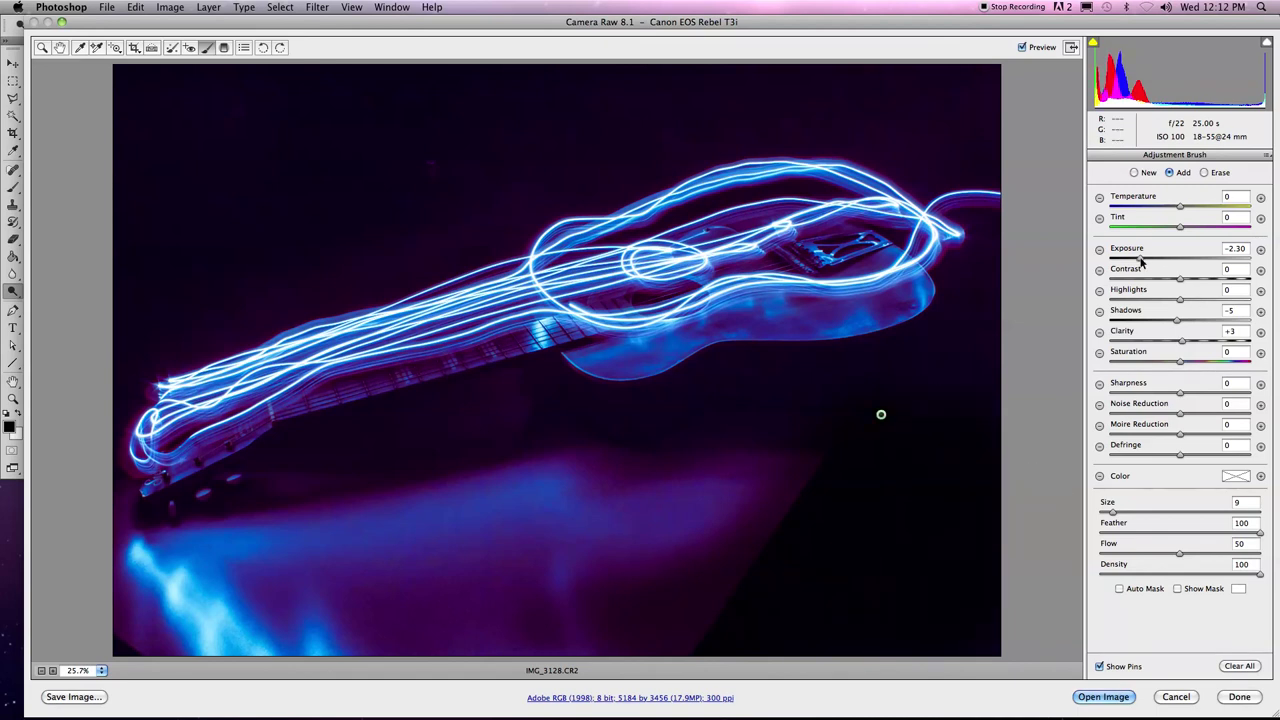
{"action": "left_click_drag", "start_coordinate": [1140, 258], "coordinate": [1098, 259]}
{"action": "left_click_drag", "start_coordinate": [1176, 320], "coordinate": [1127, 321]}
{"action": "left_click_drag", "start_coordinate": [881, 414], "coordinate": [951, 410]}
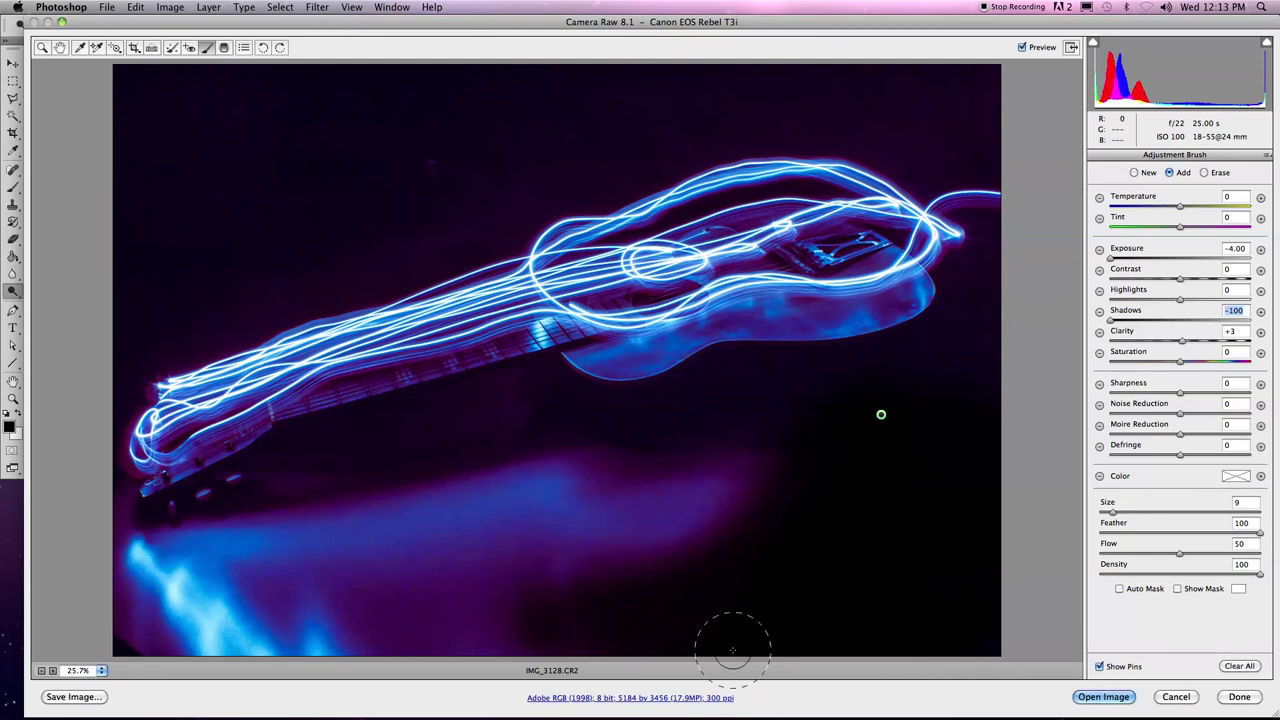
Step: With a larger brush, darken the blue table reflection at lower left; raise brush Saturation to +23
{"action": "key", "text": "bracketright"}
{"action": "key", "text": "bracketright"}
{"action": "key", "text": "bracketright"}
{"action": "mouse_move", "coordinate": [339, 628]}
{"action": "left_mouse_down"}
{"action": "mouse_move", "coordinate": [176, 612]}
{"action": "mouse_move", "coordinate": [146, 584]}
{"action": "mouse_move", "coordinate": [314, 643]}
{"action": "left_mouse_up"}
{"action": "key", "text": "bracketright"}
{"action": "key", "text": "bracketright"}
{"action": "key", "text": "bracketright"}
{"action": "key", "text": "bracketright"}
{"action": "key", "text": "bracketright"}
{"action": "key", "text": "bracketright"}
{"action": "key", "text": "bracketright"}
{"action": "key", "text": "bracketright"}
{"action": "key", "text": "bracketright"}
{"action": "key", "text": "bracketright"}
{"action": "key", "text": "bracketright"}
{"action": "key", "text": "bracketright"}
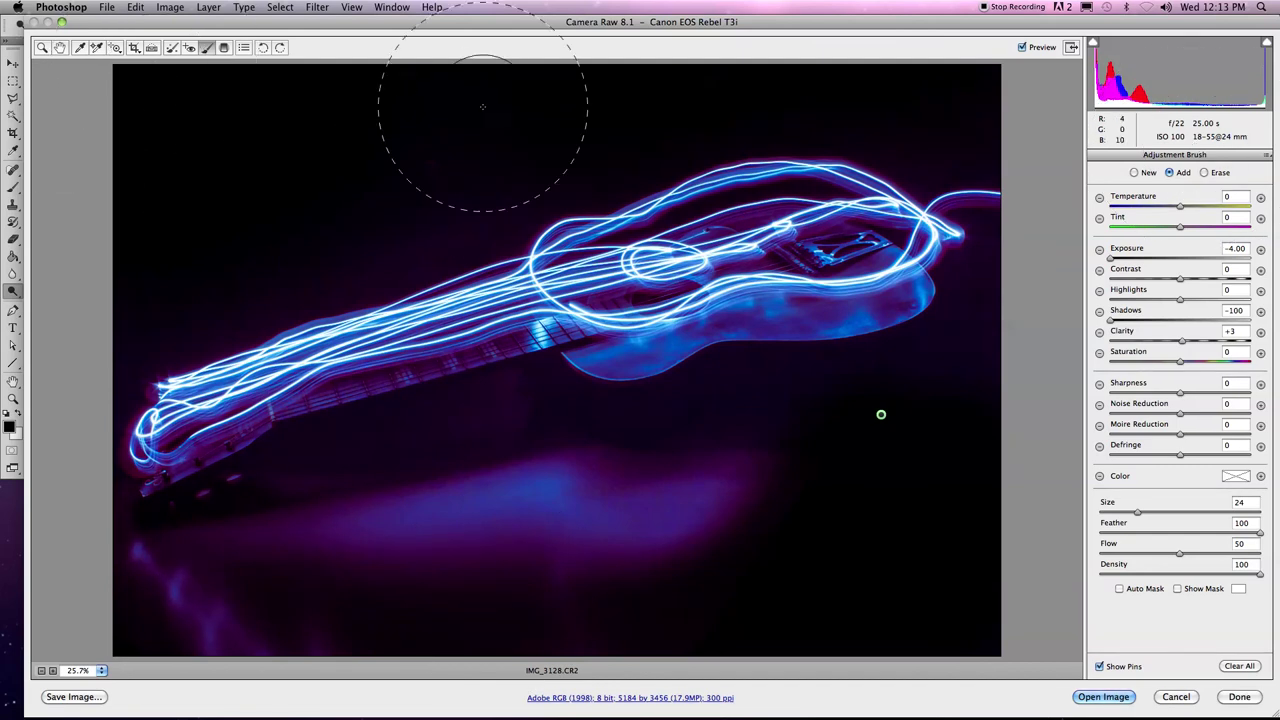
{"action": "left_click_drag", "start_coordinate": [1185, 368], "coordinate": [1200, 367]}
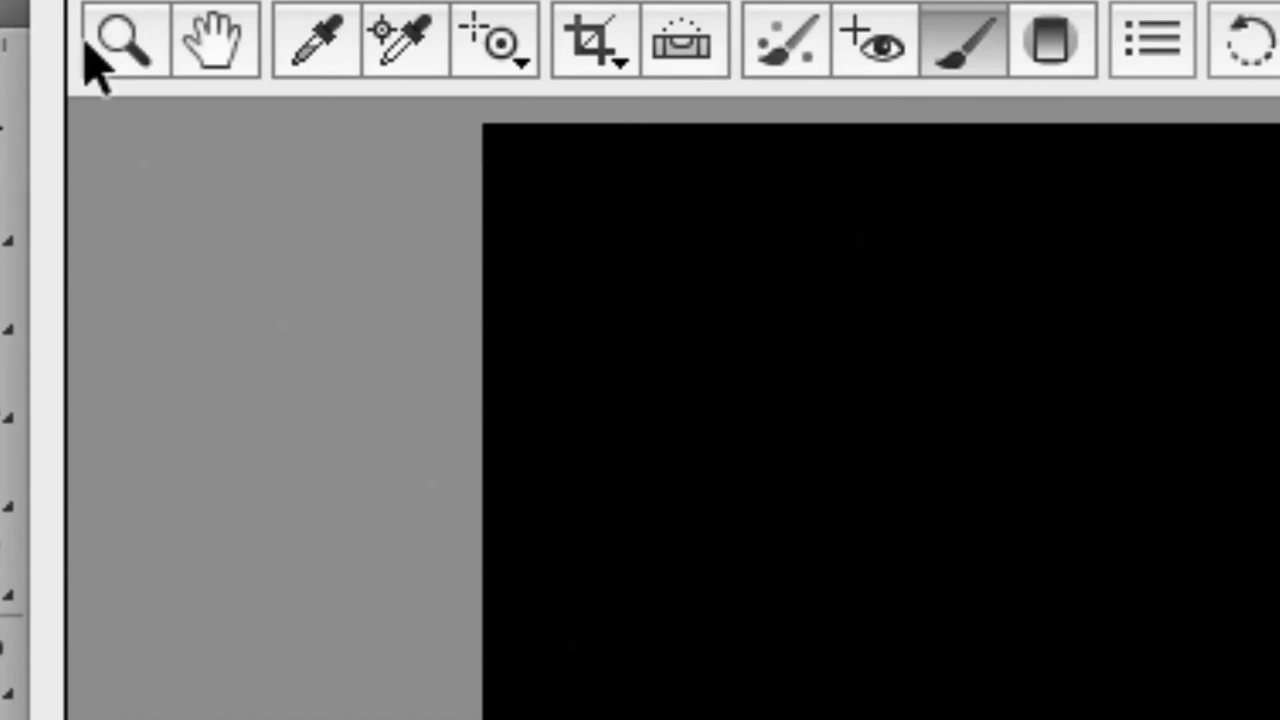
Step: Leave the Adjustment Brush and lower Exposure in the Basic panel to +1.40
{"action": "left_click", "coordinate": [203, 52]}
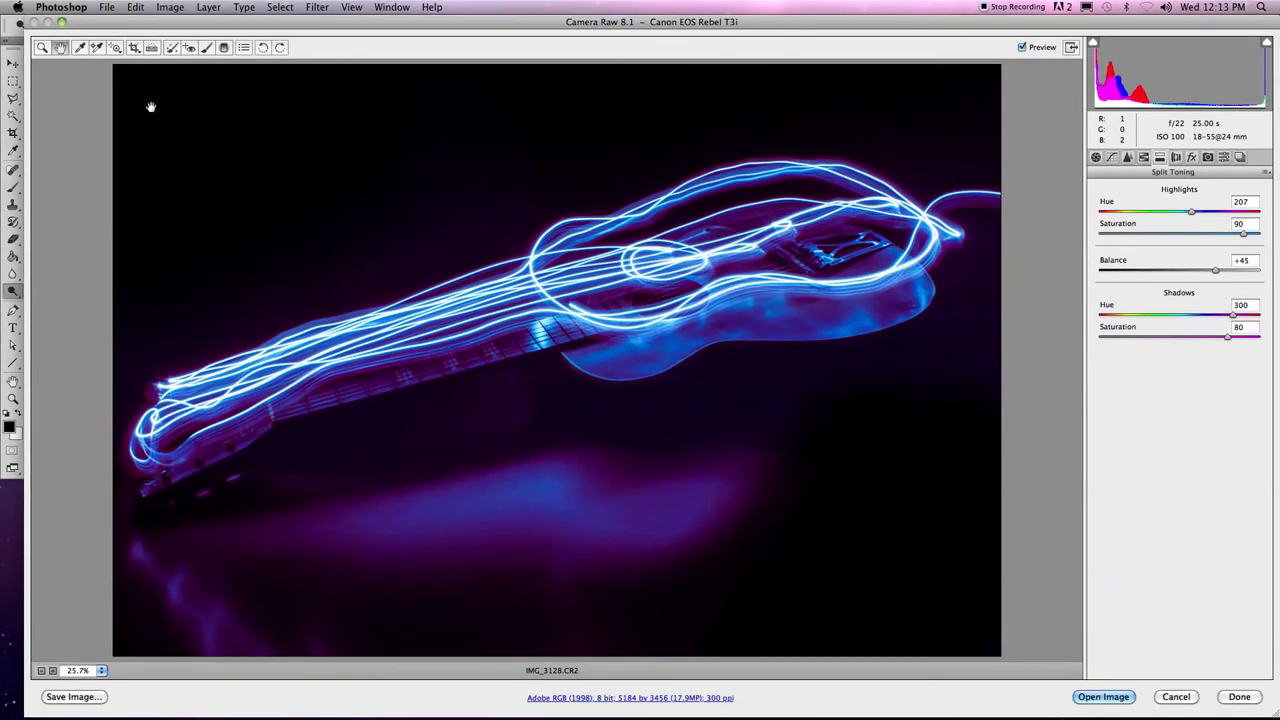
{"action": "left_click", "coordinate": [1096, 158]}
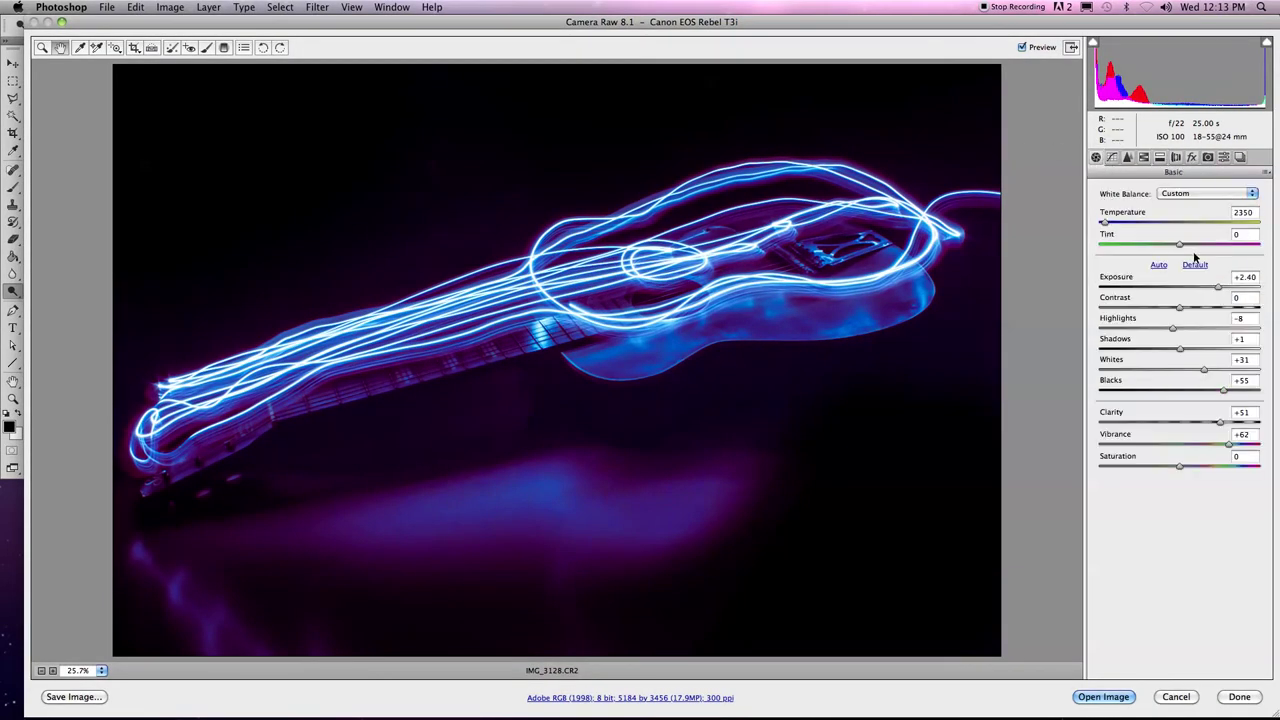
{"action": "left_click_drag", "start_coordinate": [1218, 289], "coordinate": [1205, 331]}
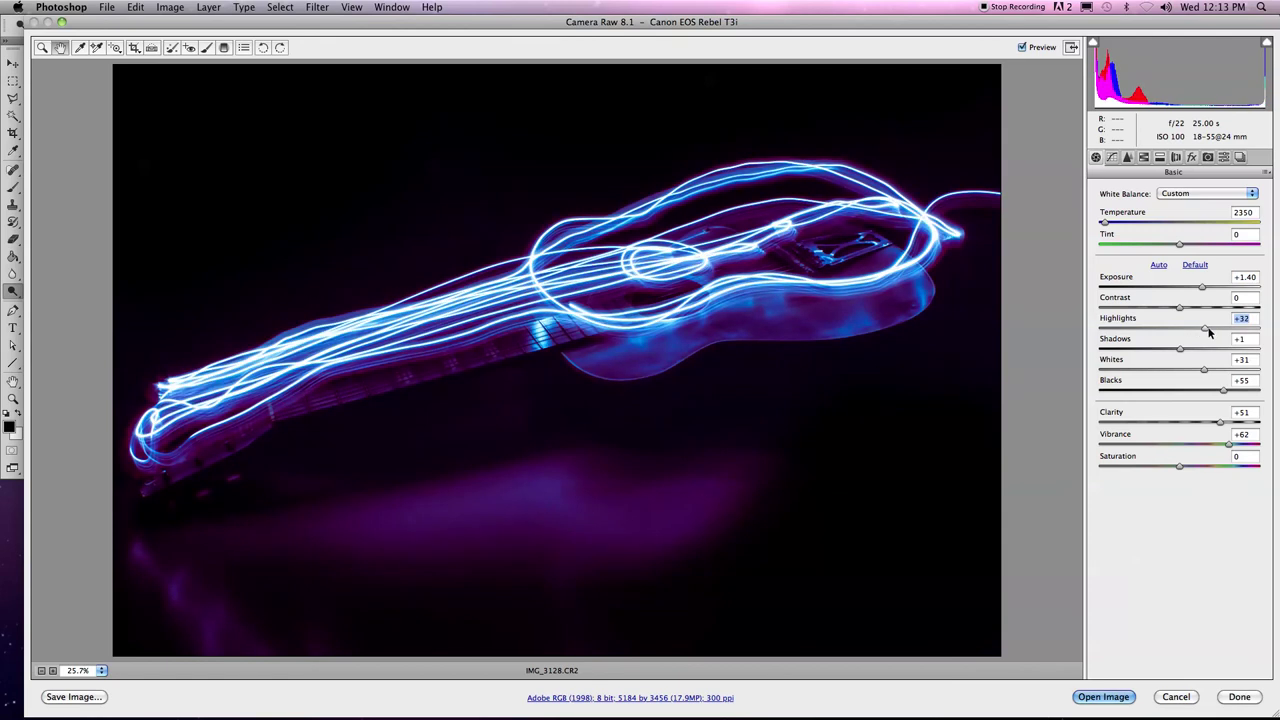